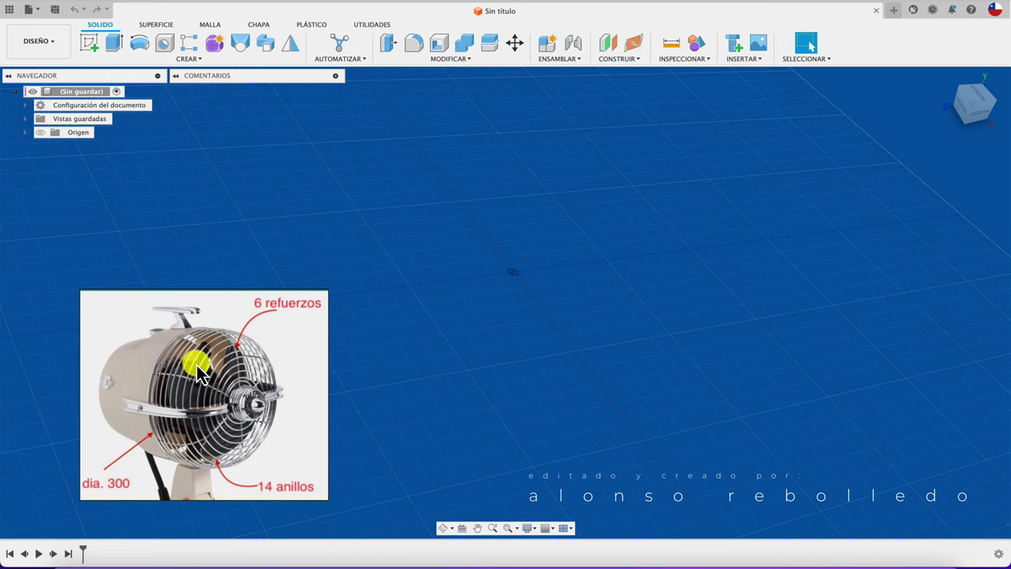
Show the origin planes and start a new sketch on the side origin plane.
left_click(158, 26)
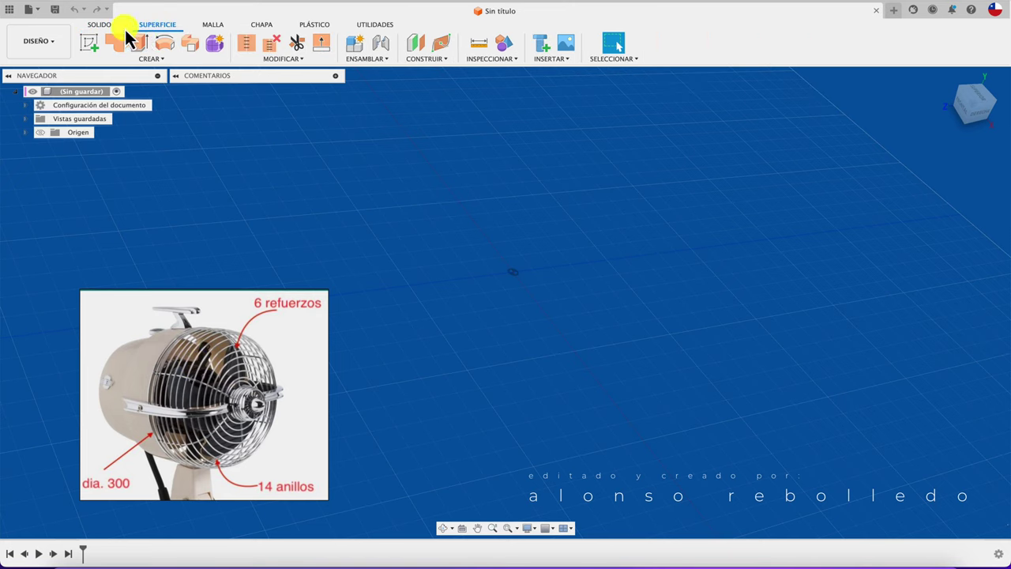
left_click(103, 26)
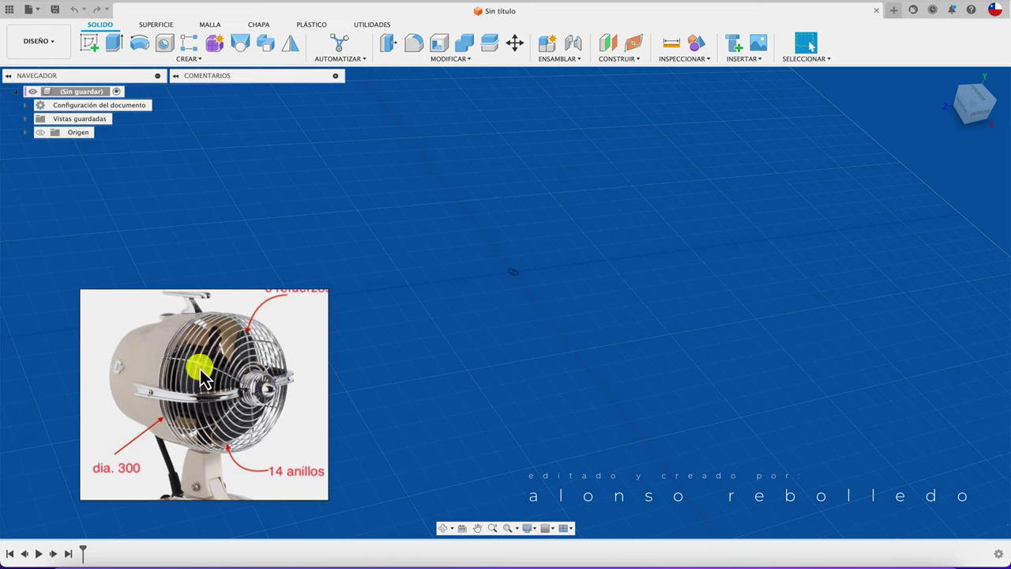
left_click(39, 132)
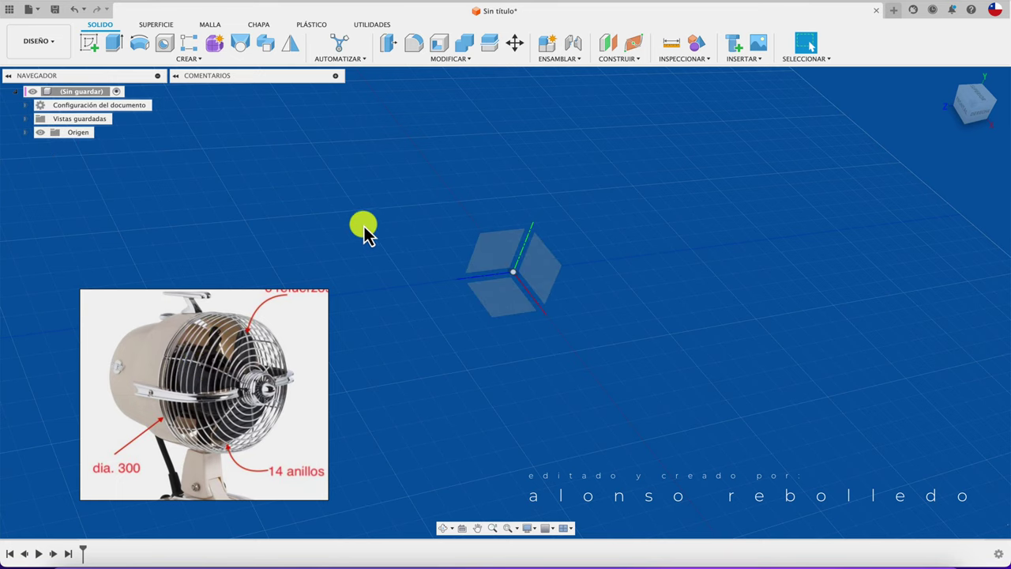
middle_click_drag(500, 281, 454, 273, "shift")
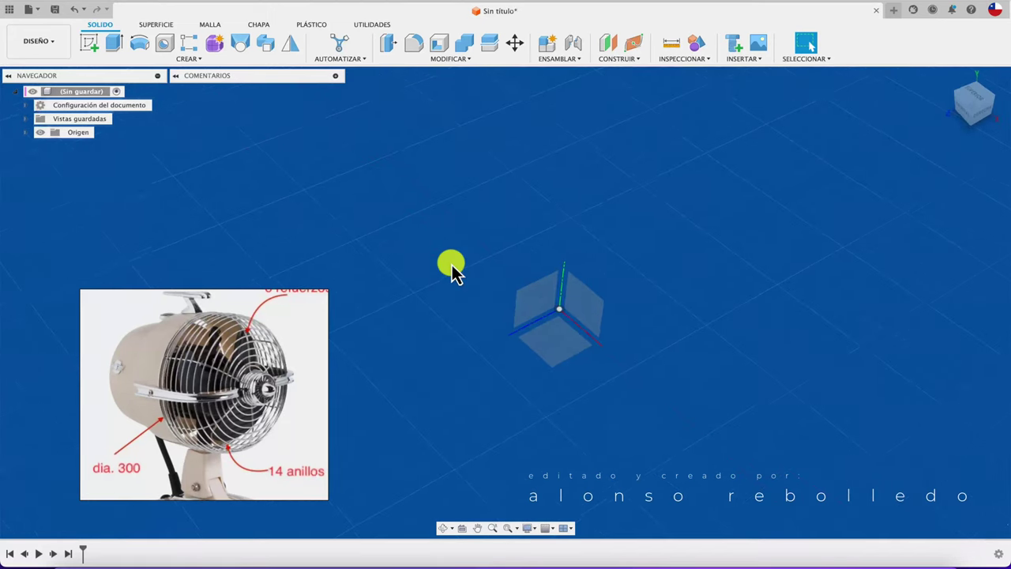
left_click(90, 41)
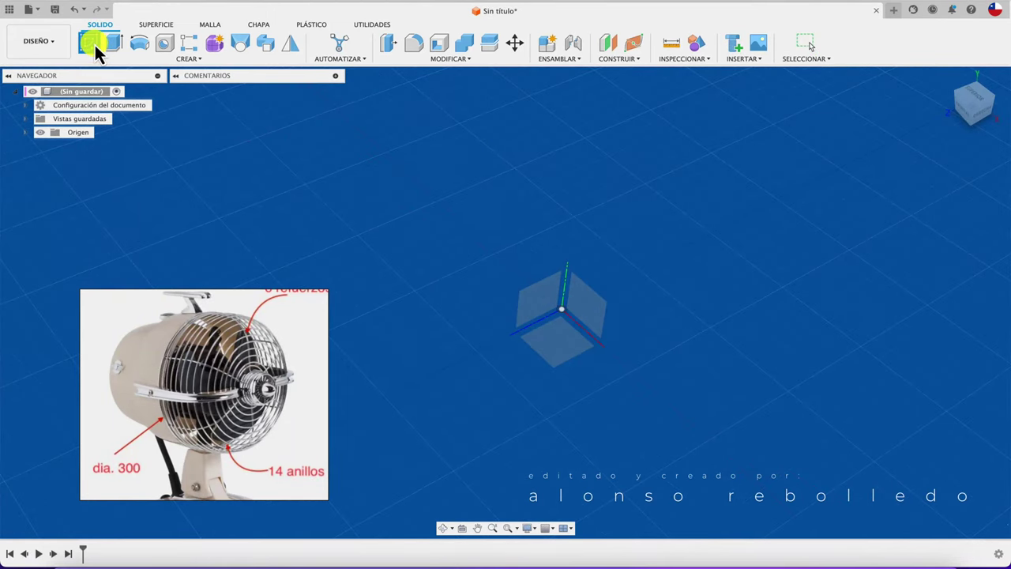
left_click(553, 312)
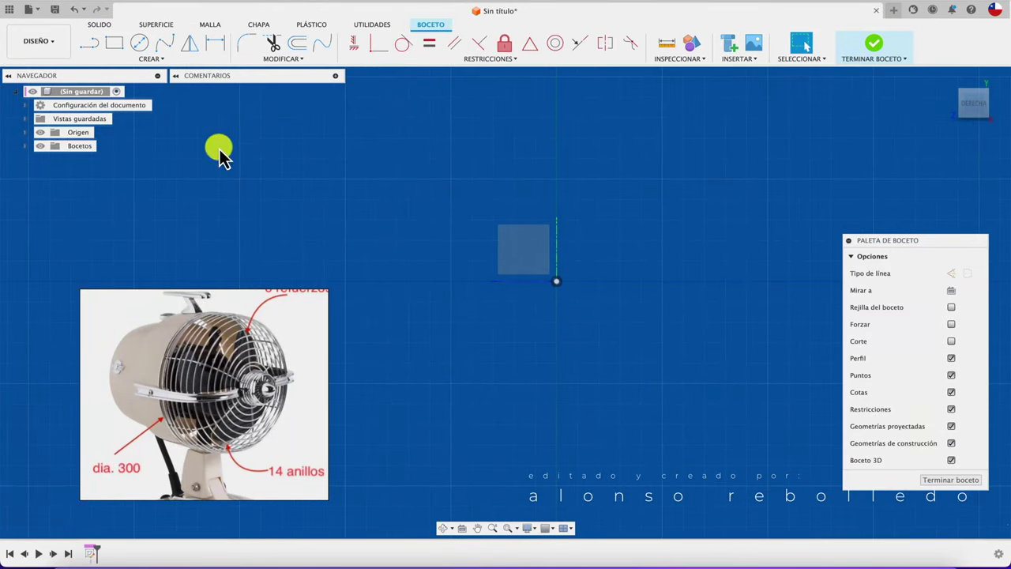
Draw a horizontal line running left from the origin and dimension it 150 mm.
left_click(90, 39)
left_click(556, 282)
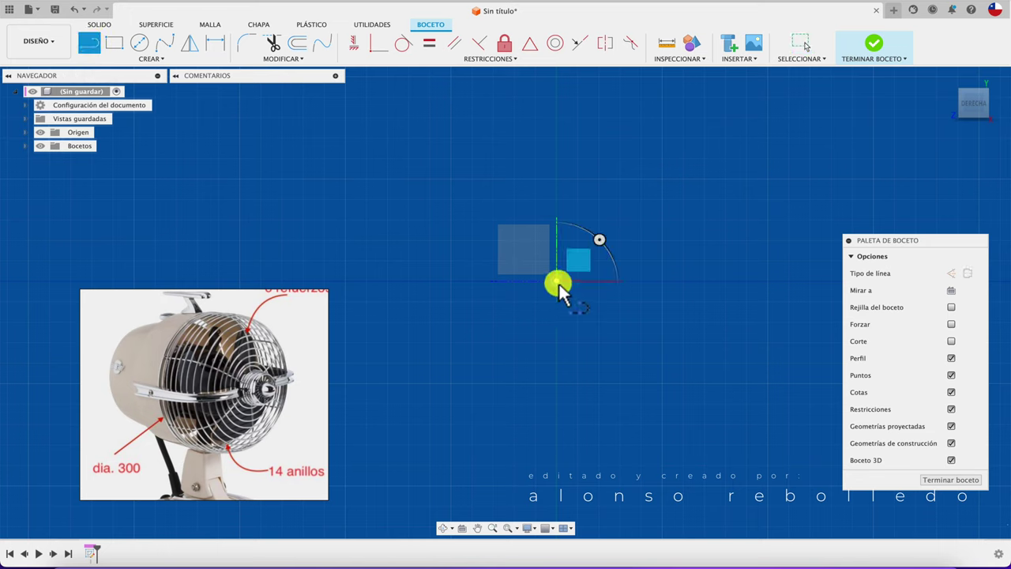
left_click(772, 282)
left_click(343, 282)
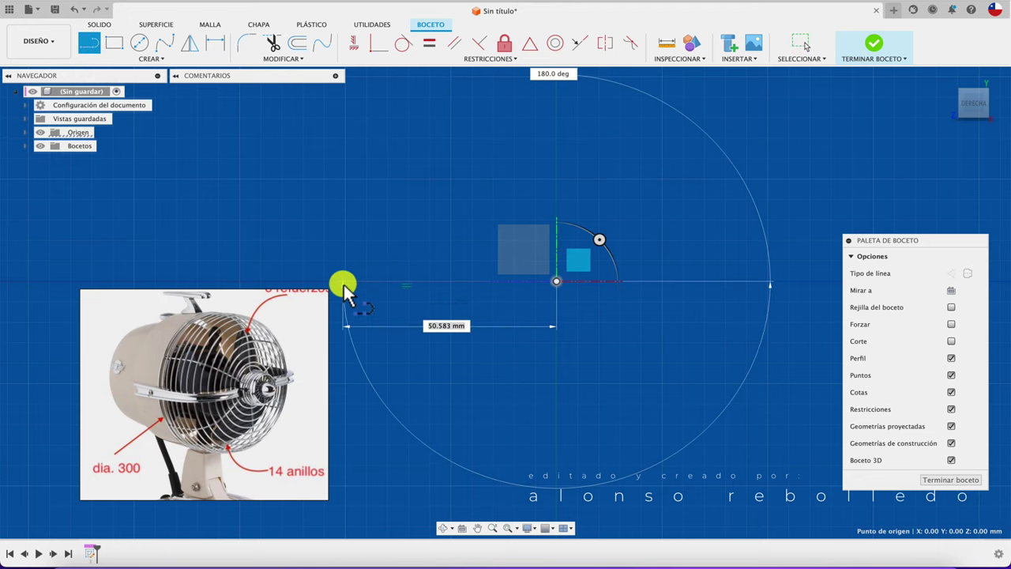
key("Escape")
key("d")
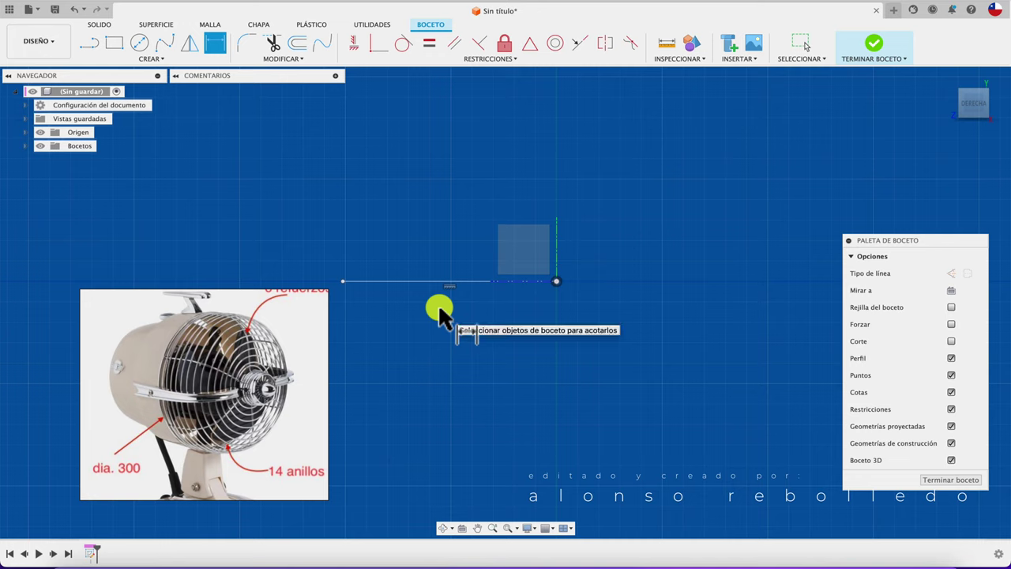
left_click(451, 282)
left_click(449, 320)
type("150")
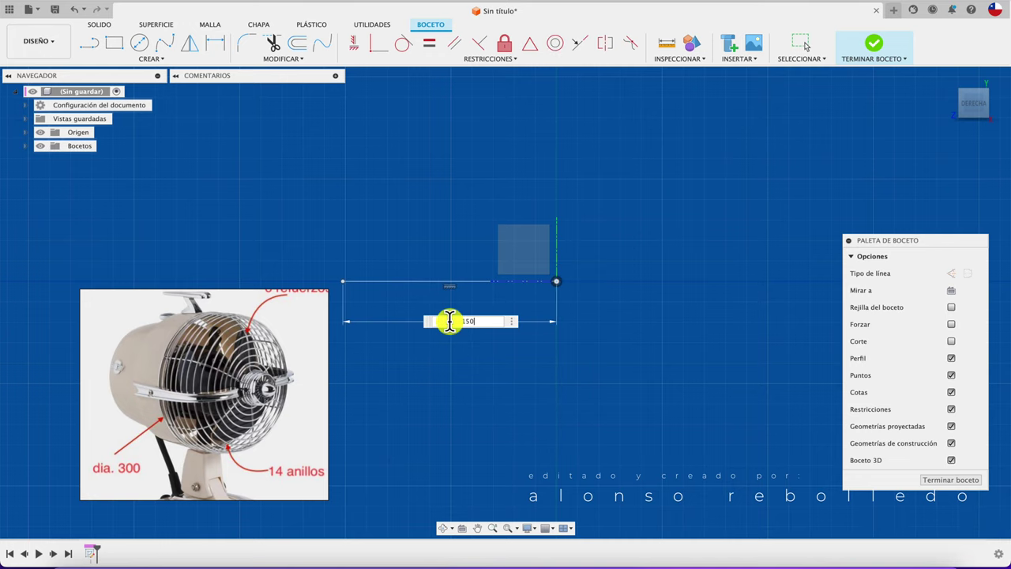
key("Return")
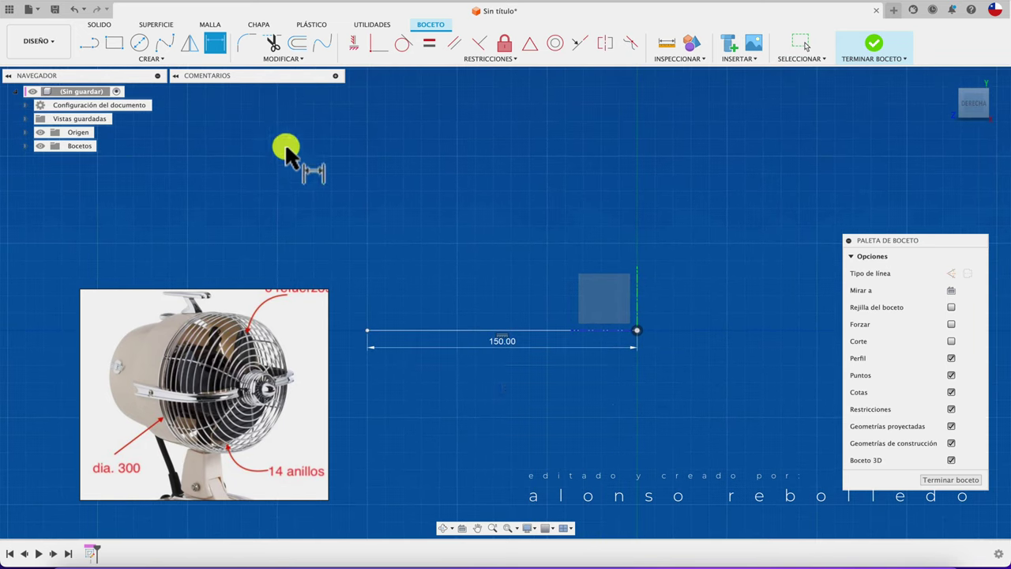
Draw a vertical line straight up from the origin and dimension it to 130 mm.
left_click(89, 47)
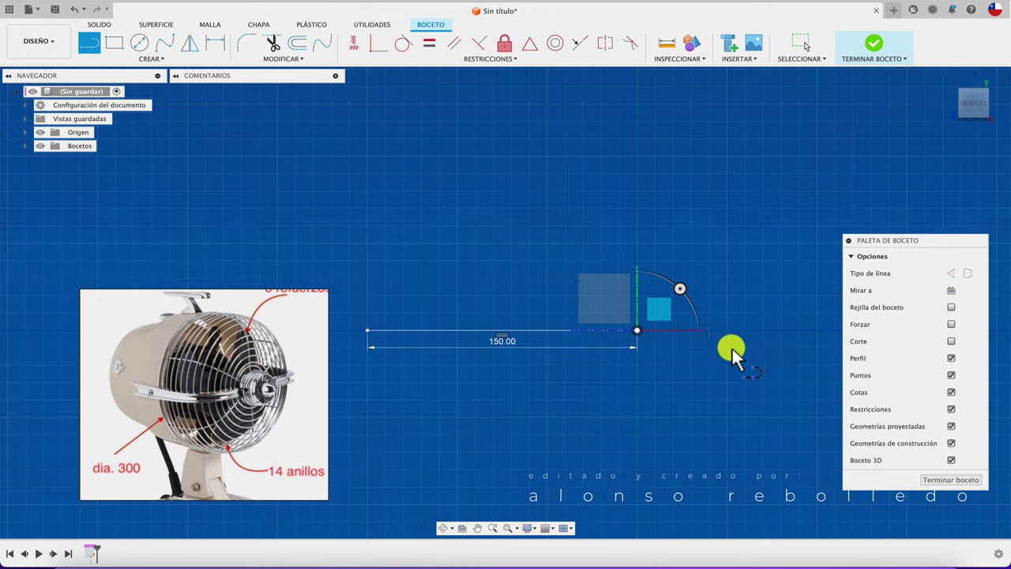
left_click(637, 330)
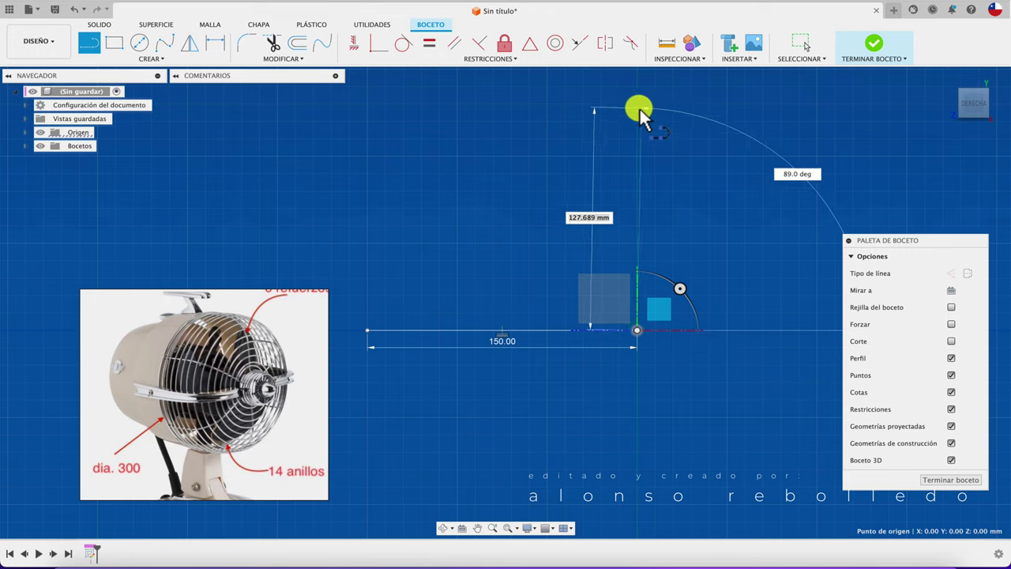
left_click(638, 101)
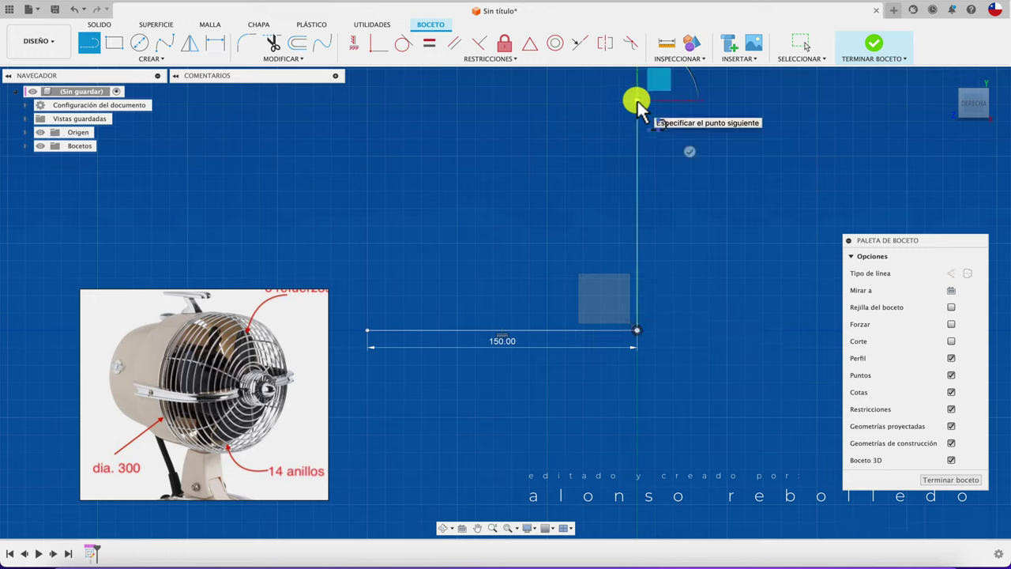
key("Escape")
key("d")
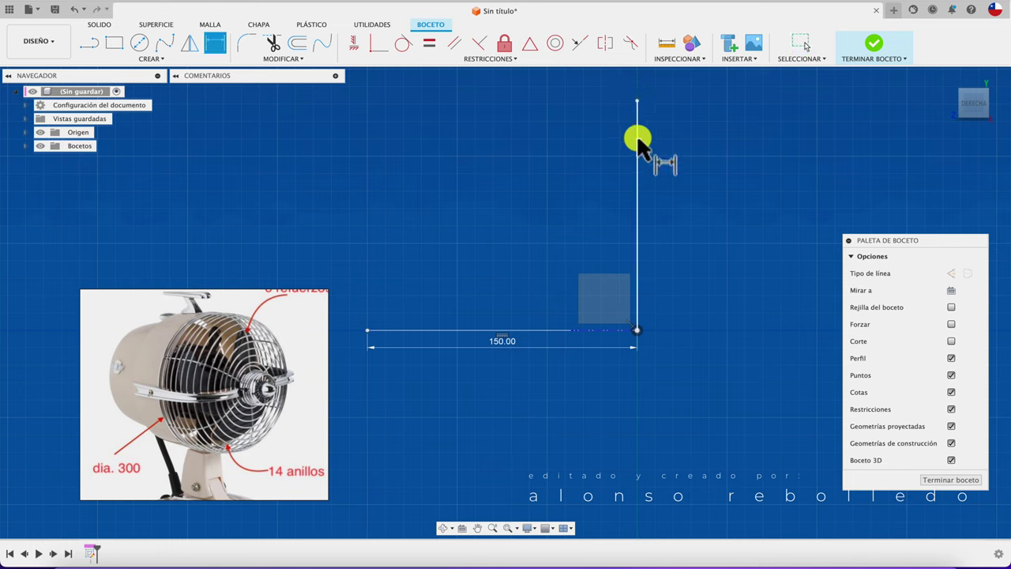
left_click(638, 140)
left_click(713, 209)
type("130")
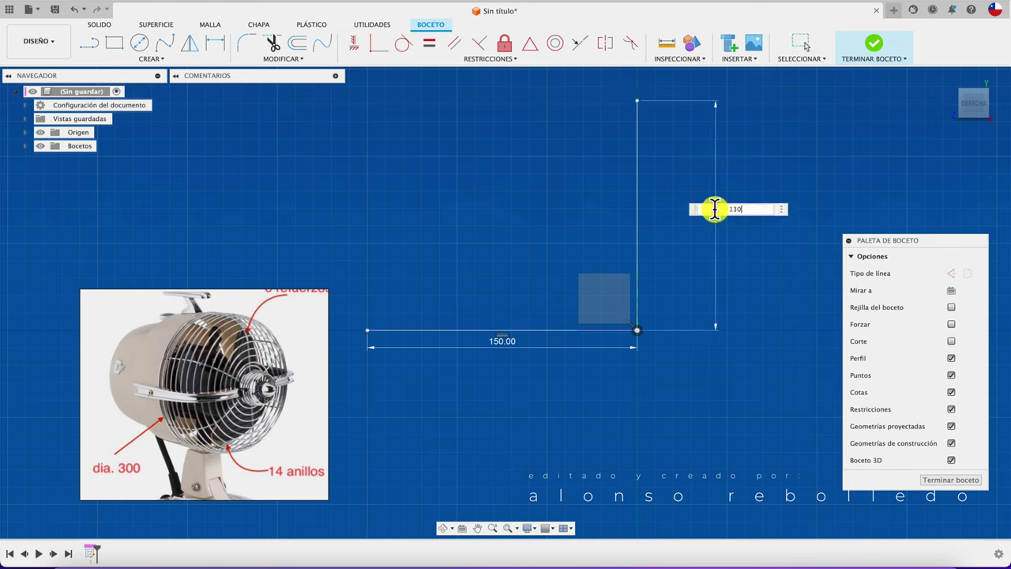
key("Return")
key("Escape")
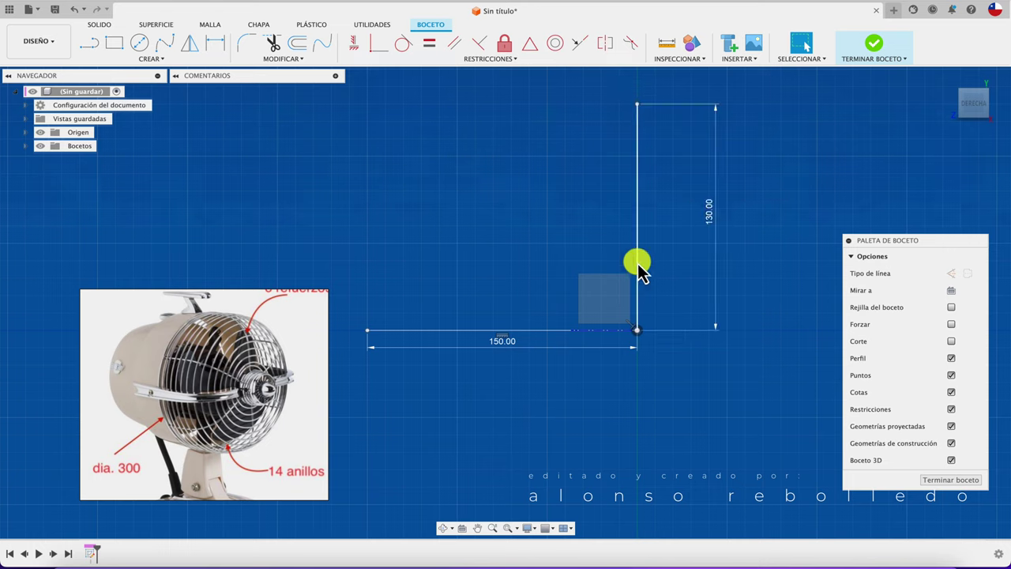
left_click(638, 266)
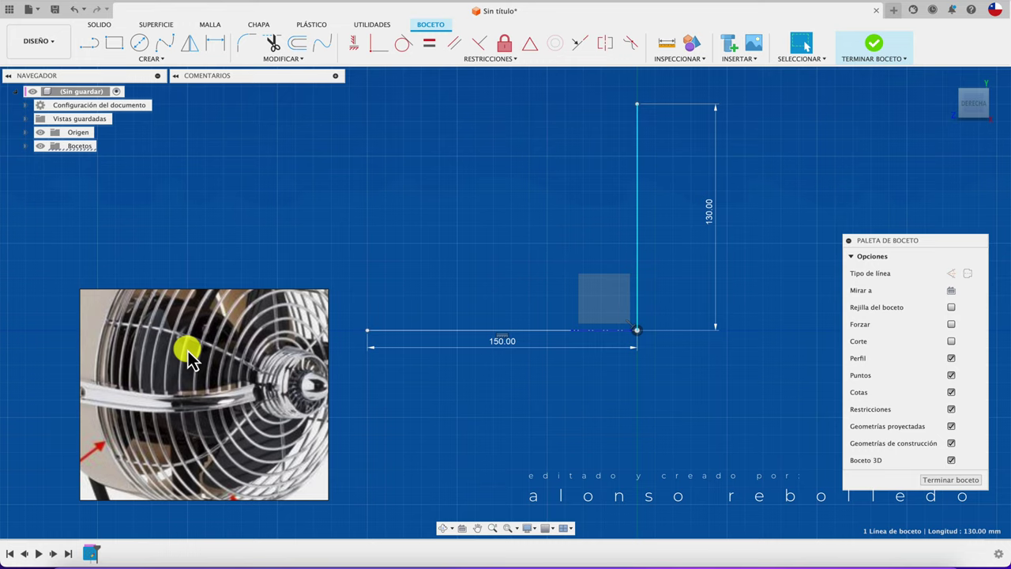
Draw a fit-point spline from the 150 mm line's left end, through four points, to the 130 mm line's top.
left_click(166, 49)
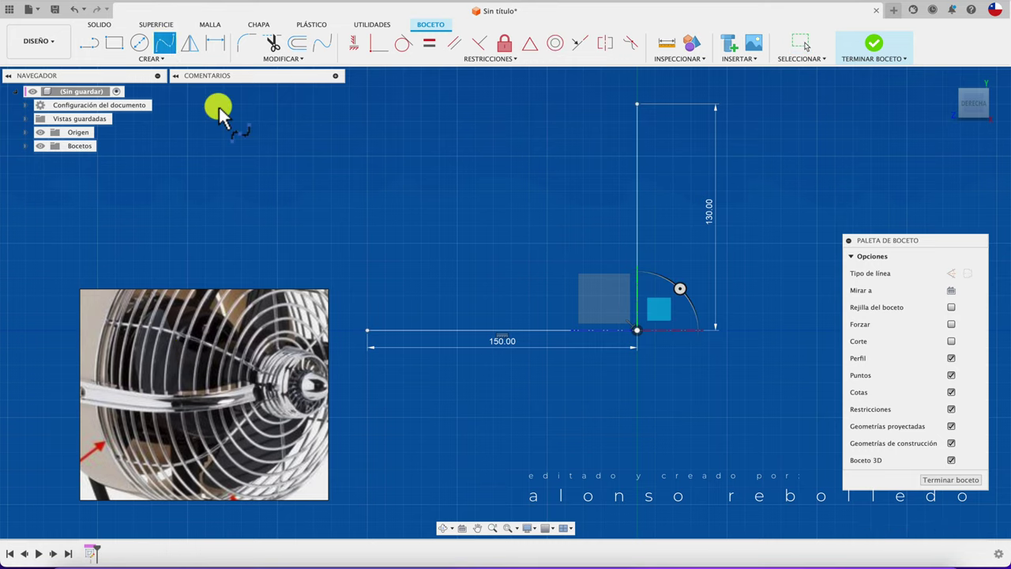
left_click(368, 330)
left_click(391, 246)
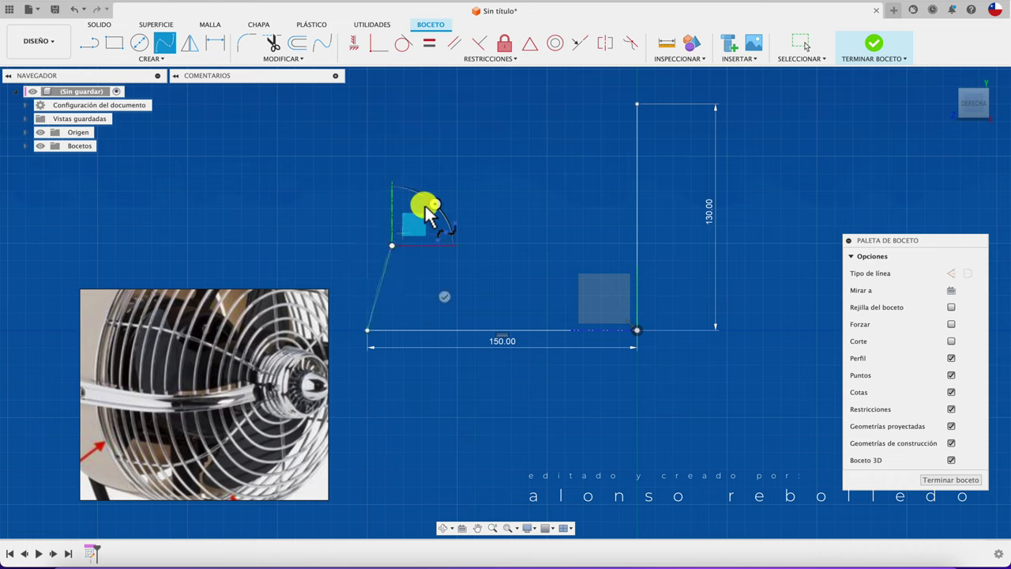
left_click(450, 180)
left_click(494, 155)
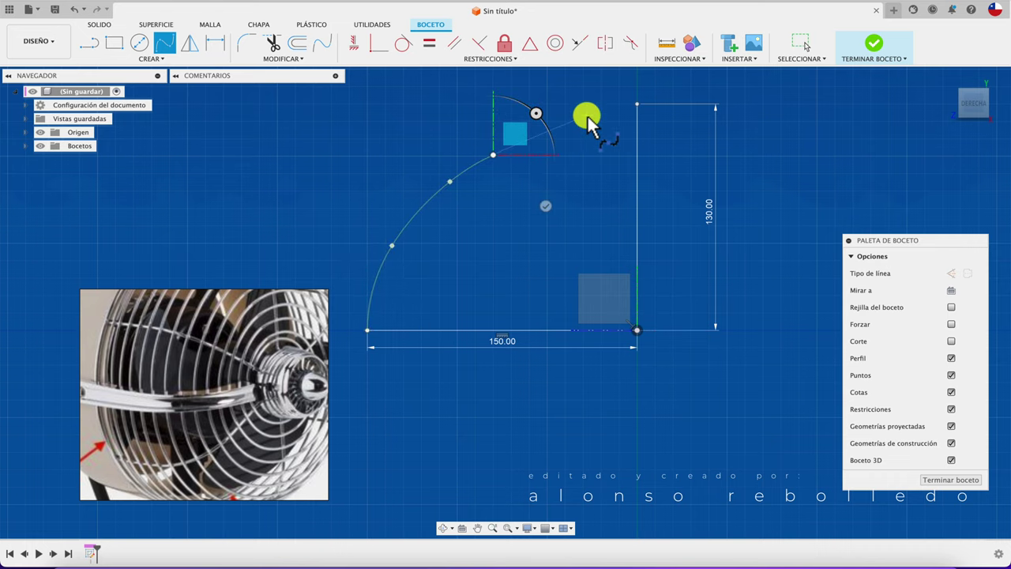
left_click(571, 130)
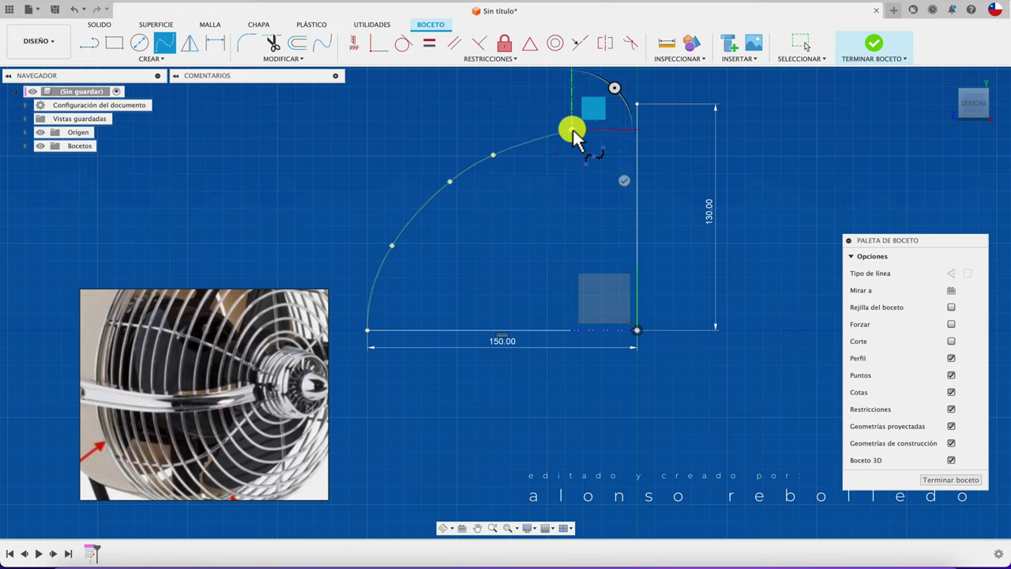
left_click(638, 104)
left_click(691, 157)
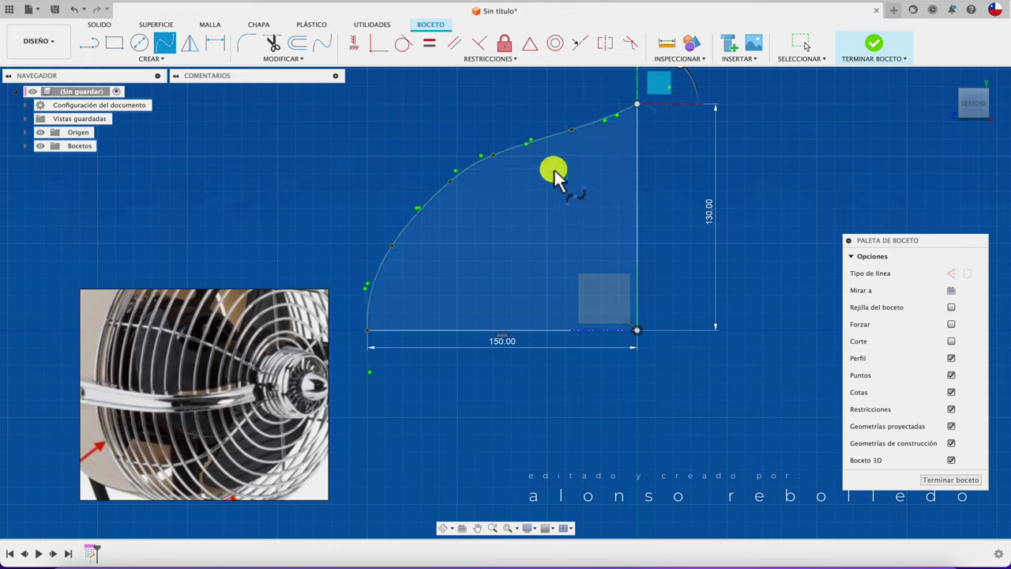
key("Escape")
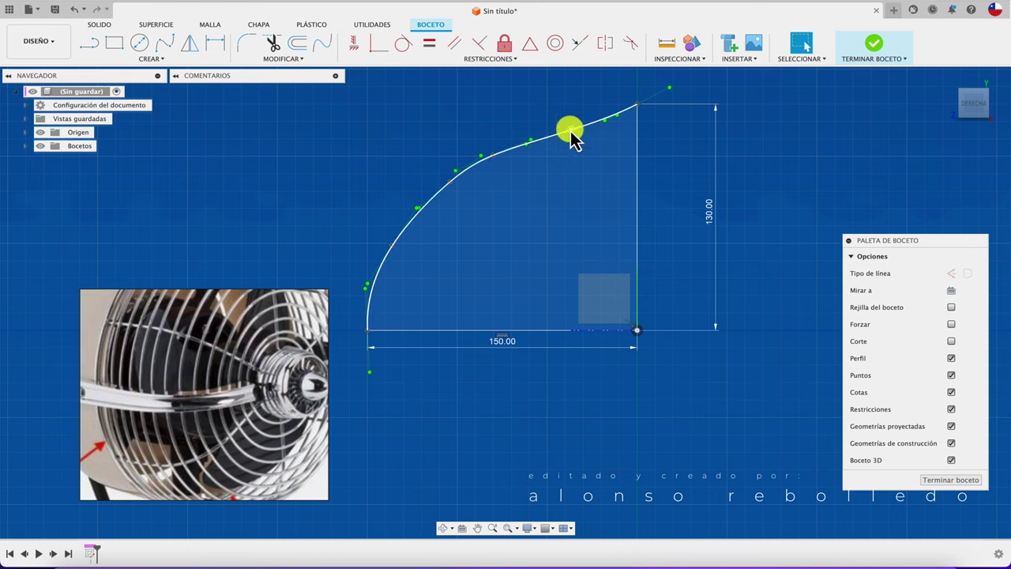
left_click(540, 129)
left_click(517, 148)
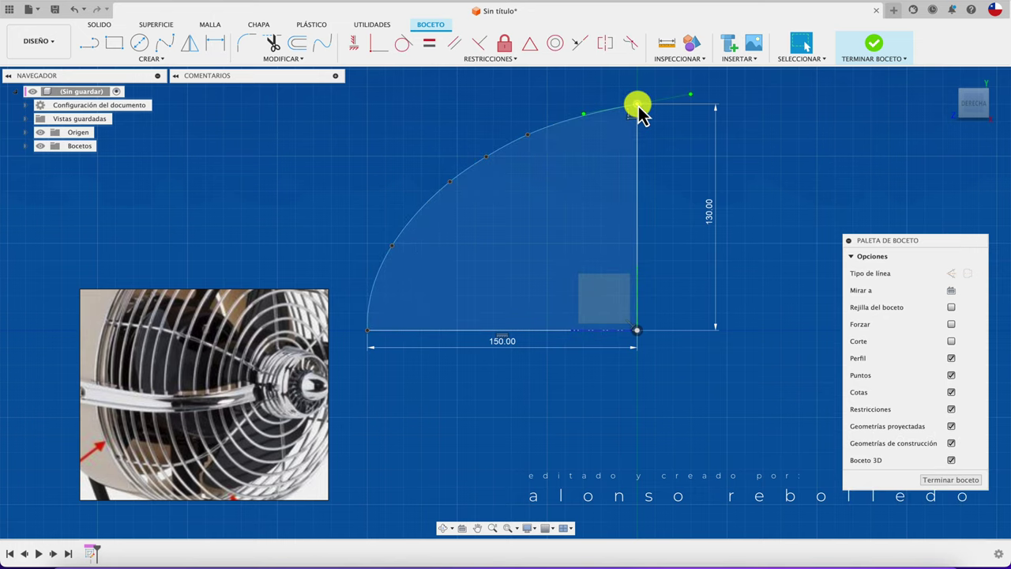
Draw a short cutting line across the spline near its upper end.
left_click(551, 129)
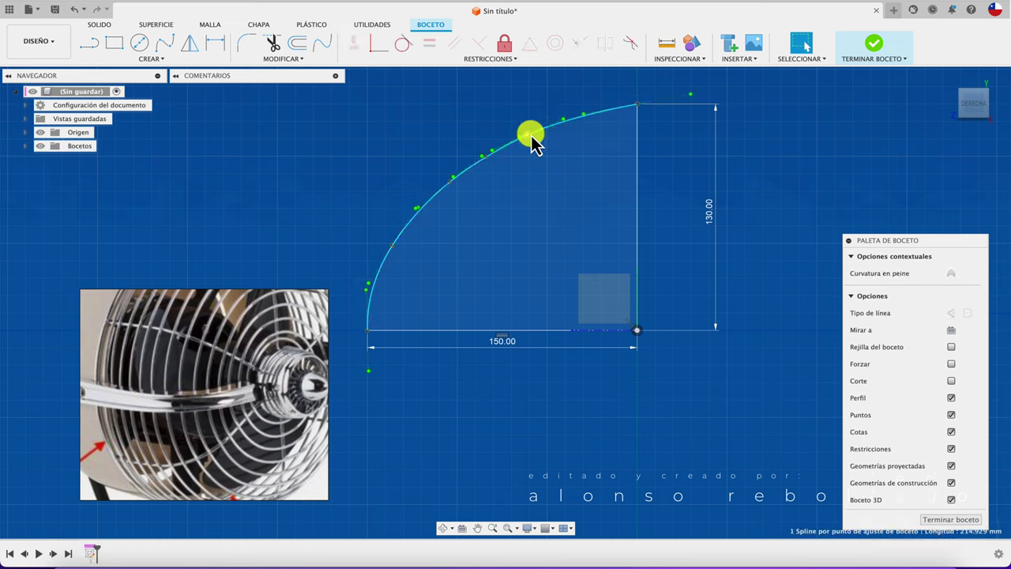
key("Escape")
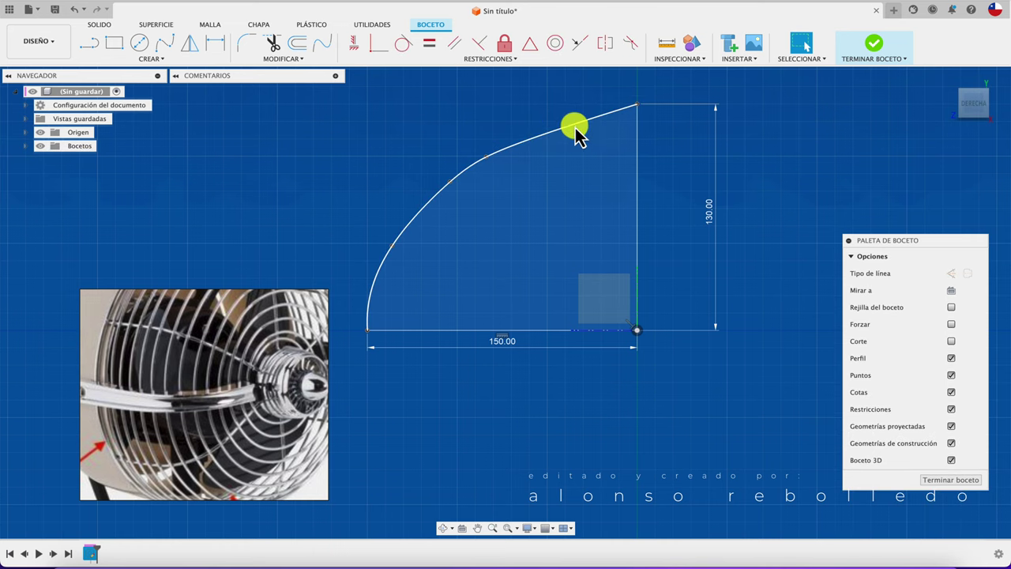
left_click(575, 128)
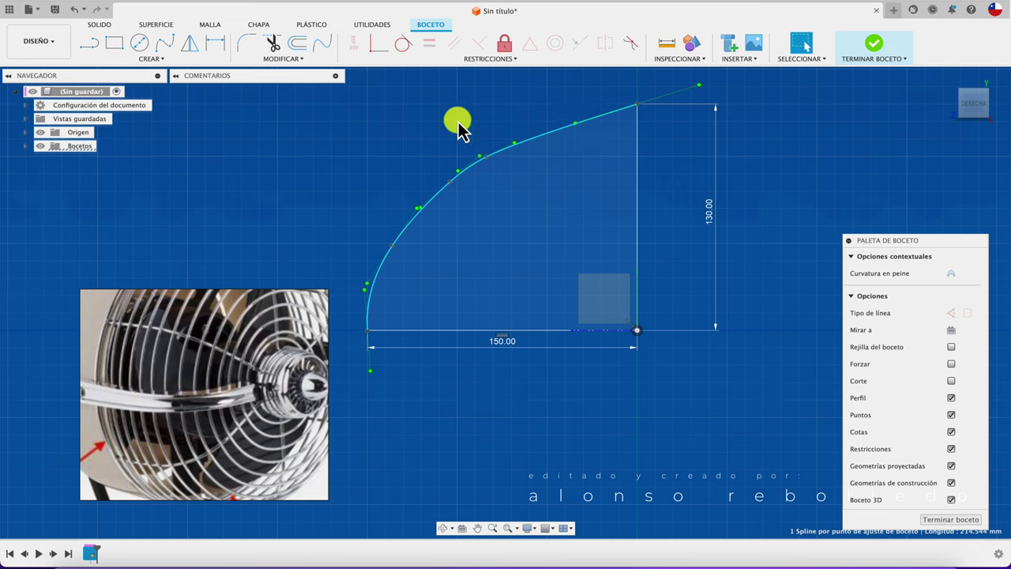
left_click(89, 44)
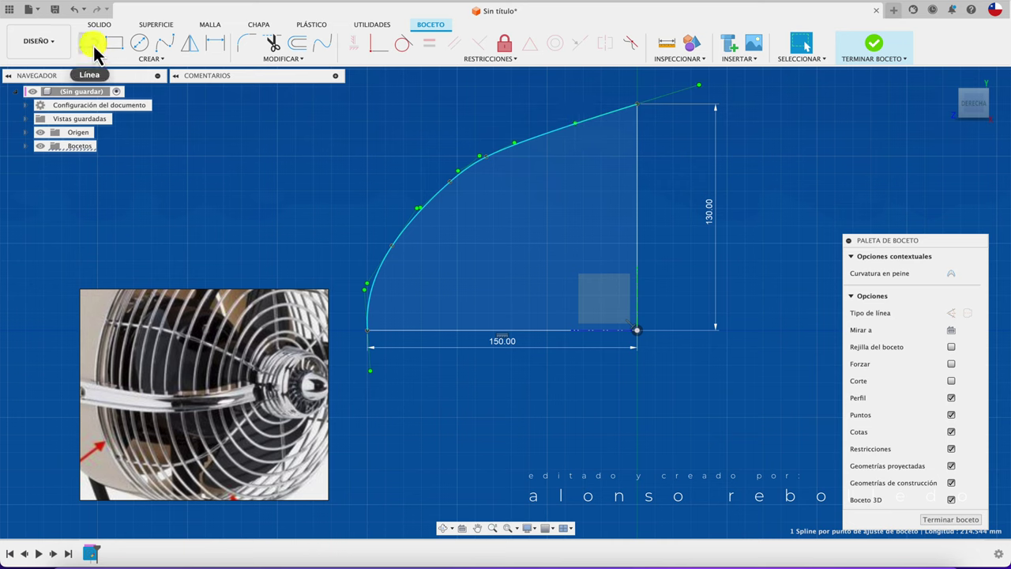
left_click(503, 114)
left_click(537, 171)
key("Escape")
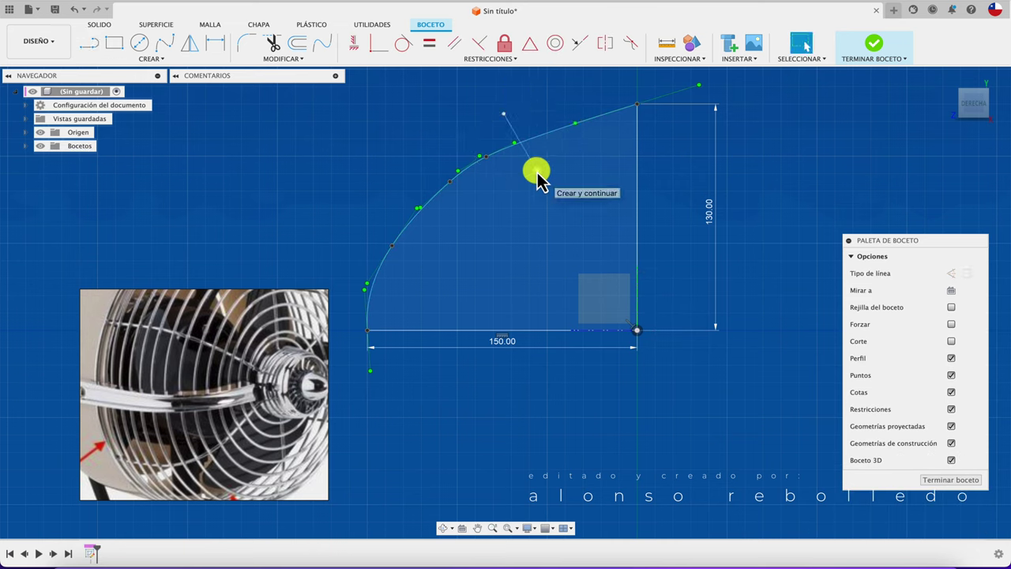
Trim the spline beyond the cutting line and remove the cutting line itself.
key("t")
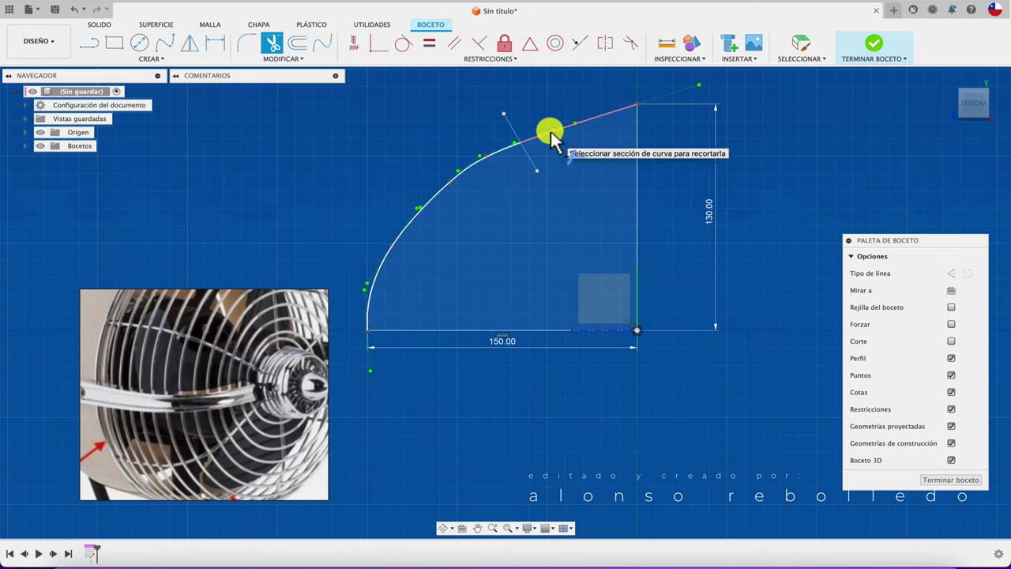
left_click(550, 131)
left_click(515, 136)
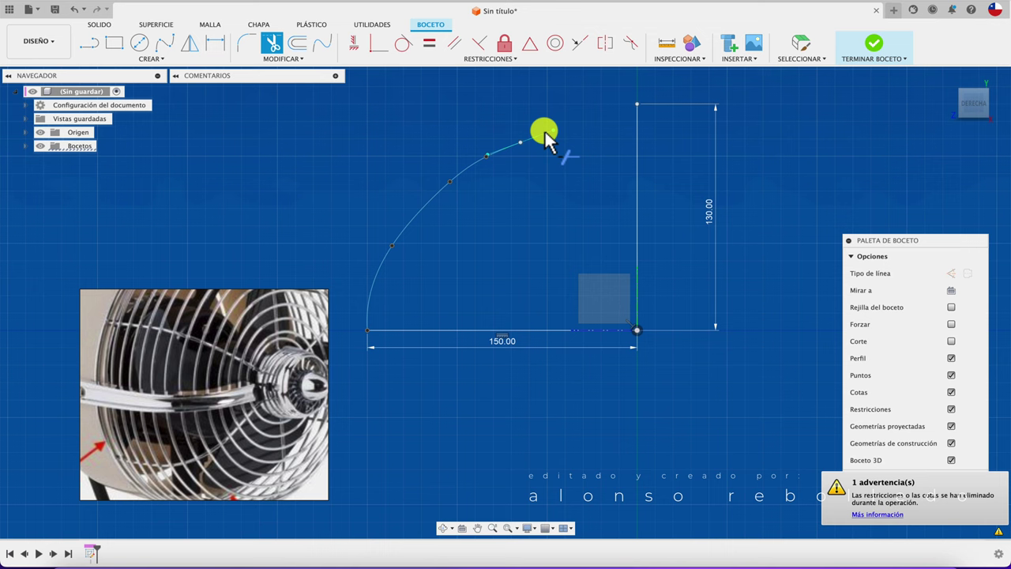
scroll(508, 158, "up", 3)
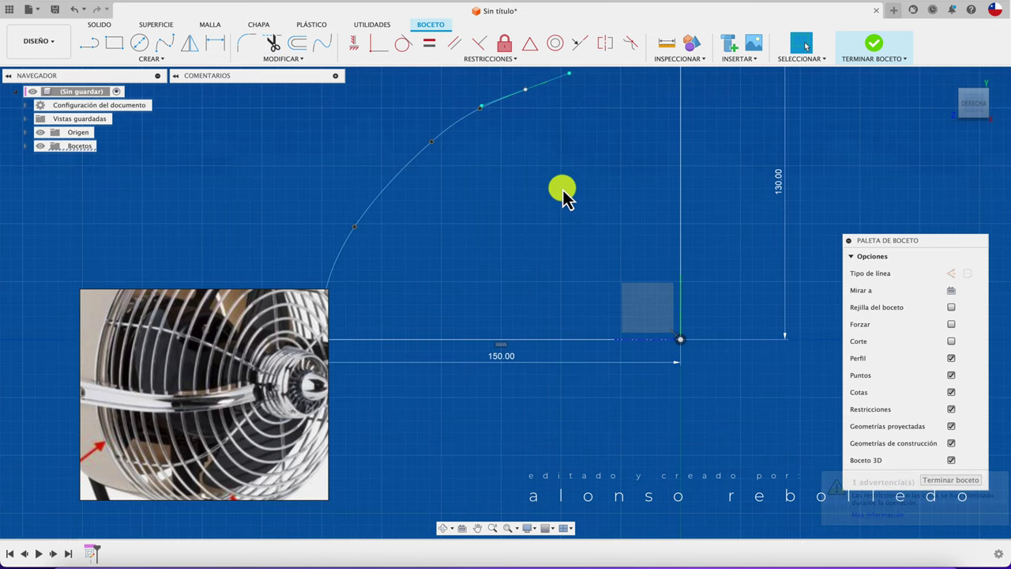
Try moving the spline's end point with Move/Copy, then cancel without changes.
left_click(554, 117)
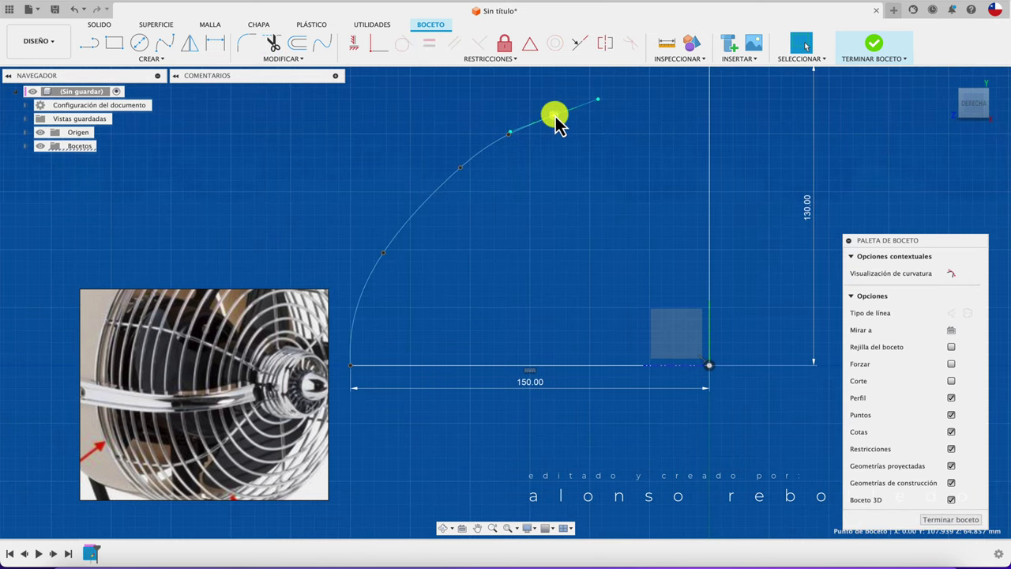
key("m")
mouse_move(556, 118)
left_mouse_down()
mouse_move(582, 108)
mouse_move(578, 154)
left_mouse_up()
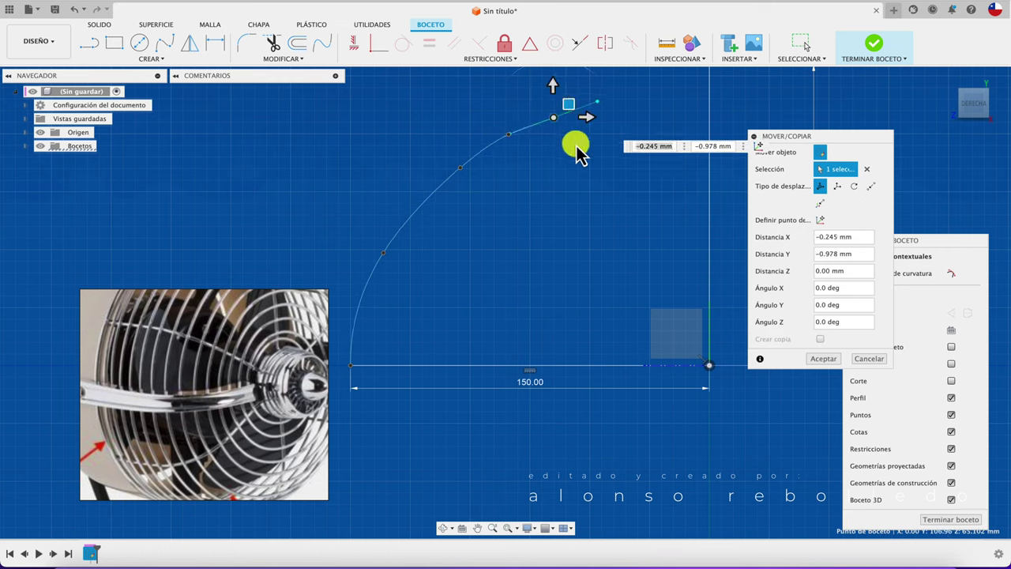
left_click(461, 178)
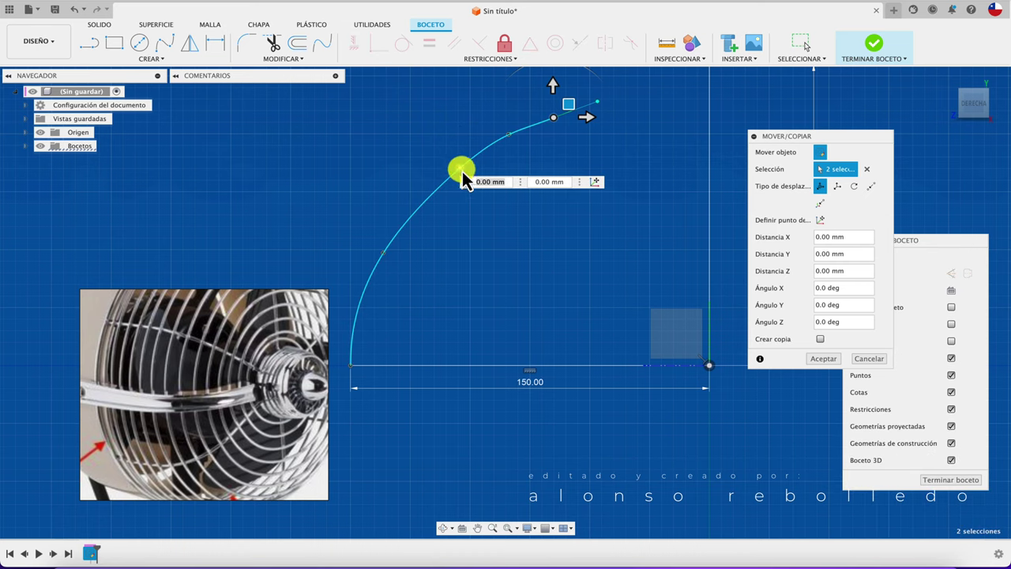
left_click(461, 176)
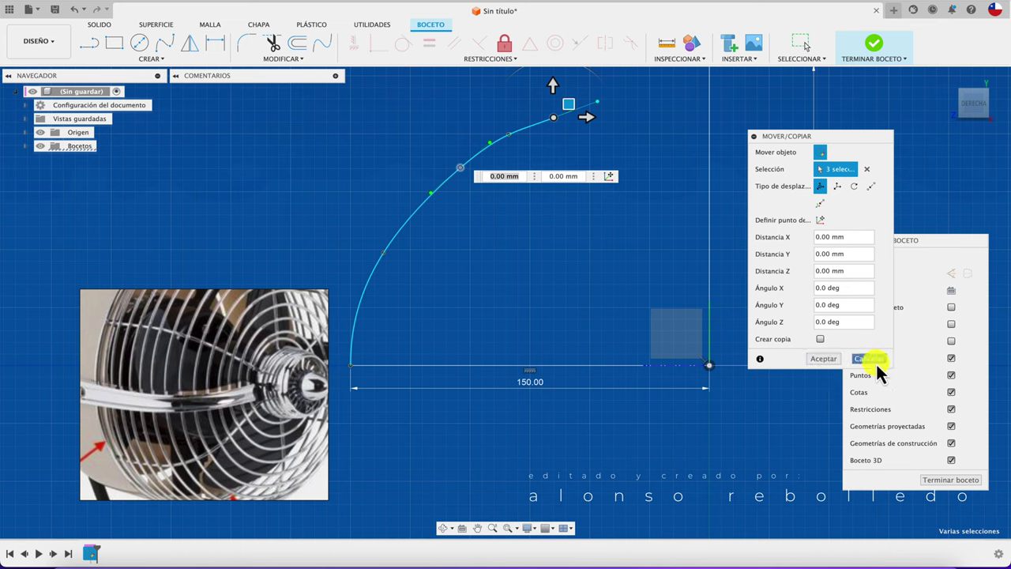
left_click(868, 359)
Drag spline fit points again, then reset the move to restore the smooth arc.
left_click(462, 176)
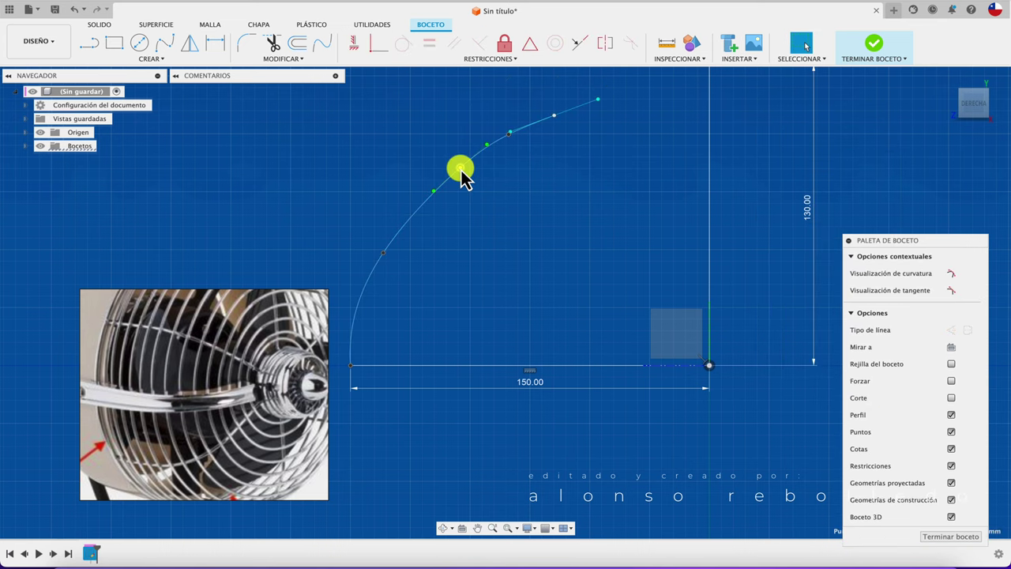
key("m")
left_click_drag(480, 152, 463, 160)
left_click(554, 118)
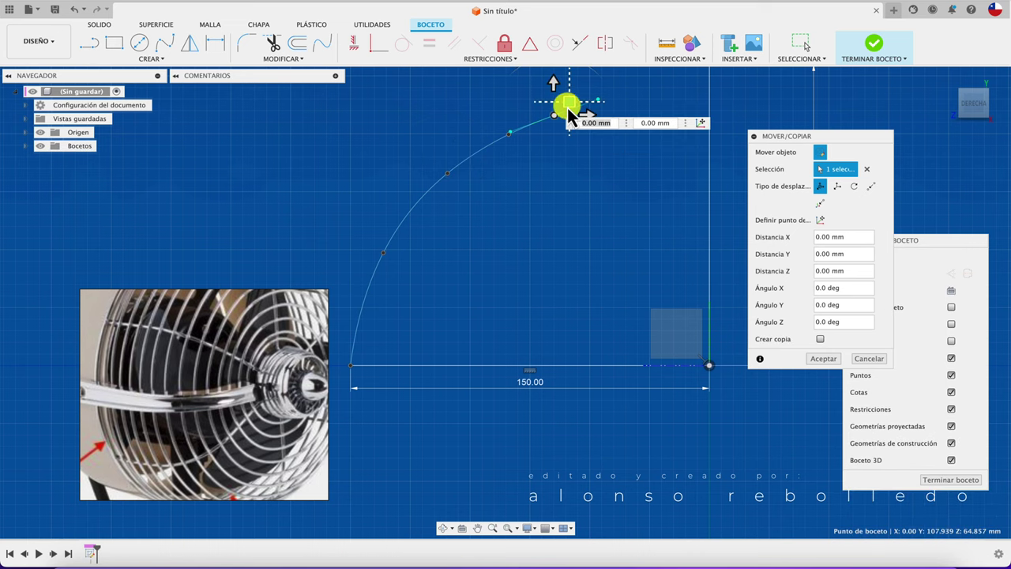
mouse_move(568, 103)
left_mouse_down()
mouse_move(595, 180)
mouse_move(557, 109)
left_mouse_up()
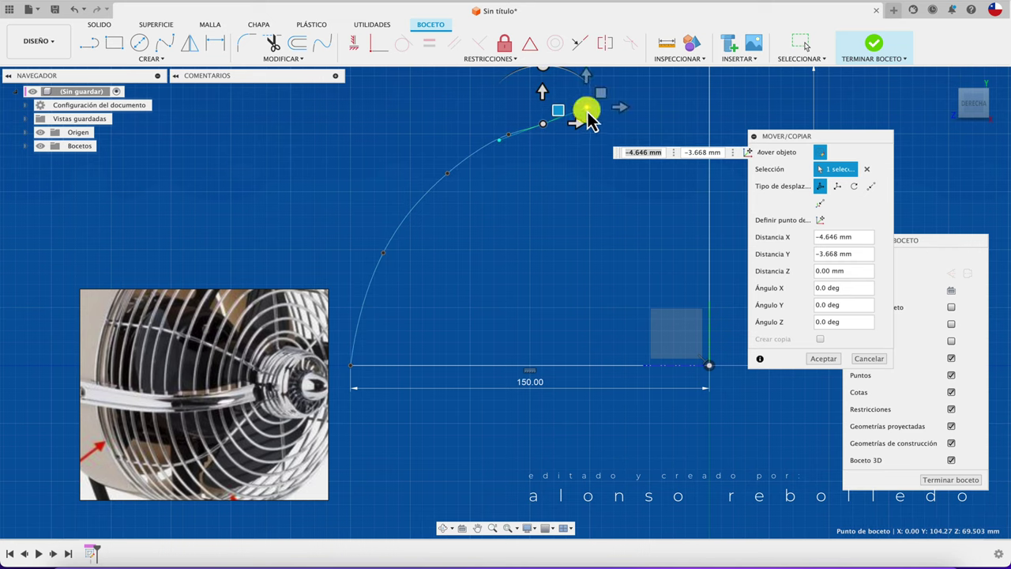
mouse_move(591, 117)
left_mouse_down()
mouse_move(600, 90)
mouse_move(613, 100)
mouse_move(609, 90)
mouse_move(608, 137)
left_mouse_up()
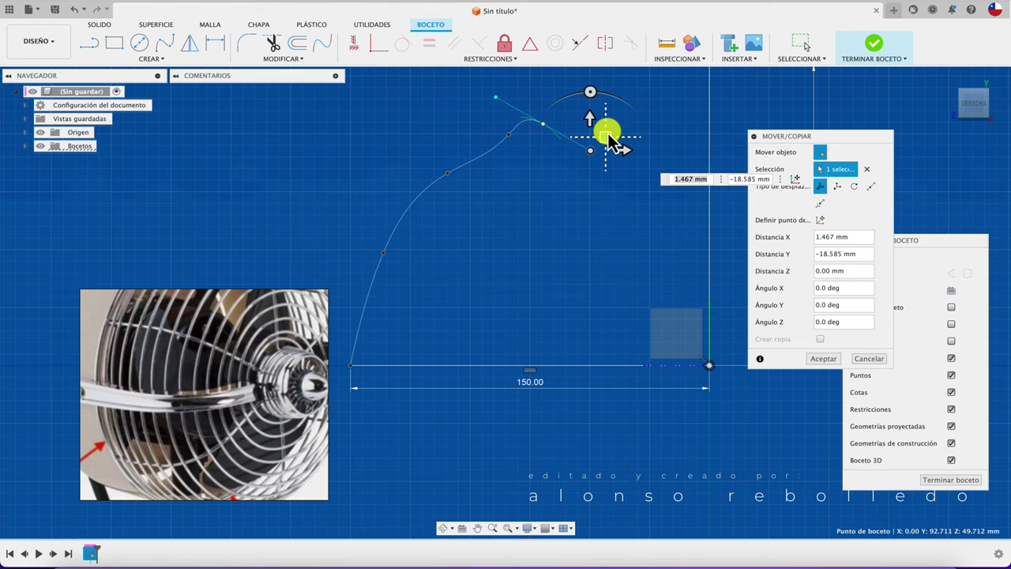
left_click(582, 168)
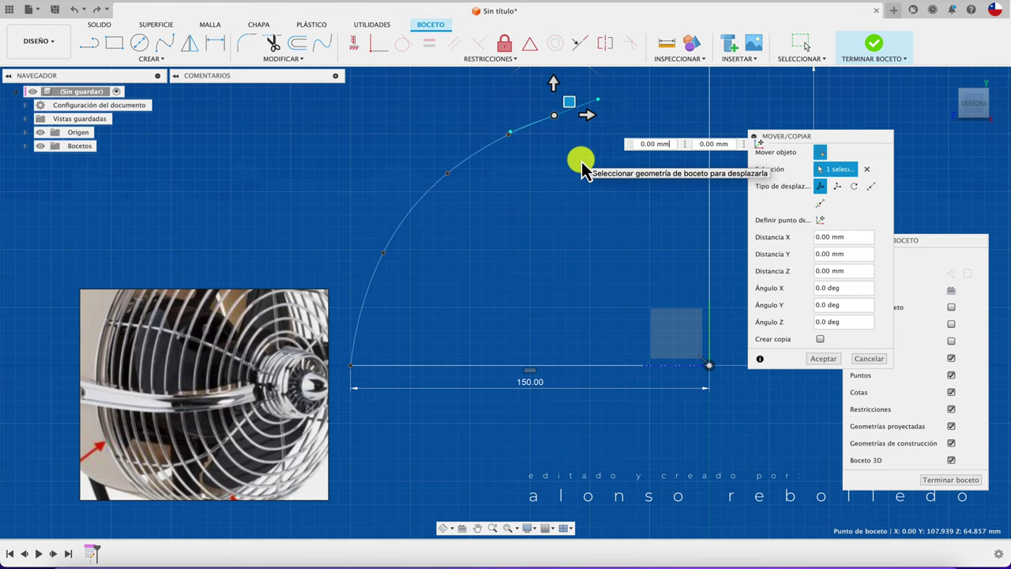
Draw a short line across the arc's top, trim the arc end past it, and finish the sketch.
scroll(494, 118, "up", 2)
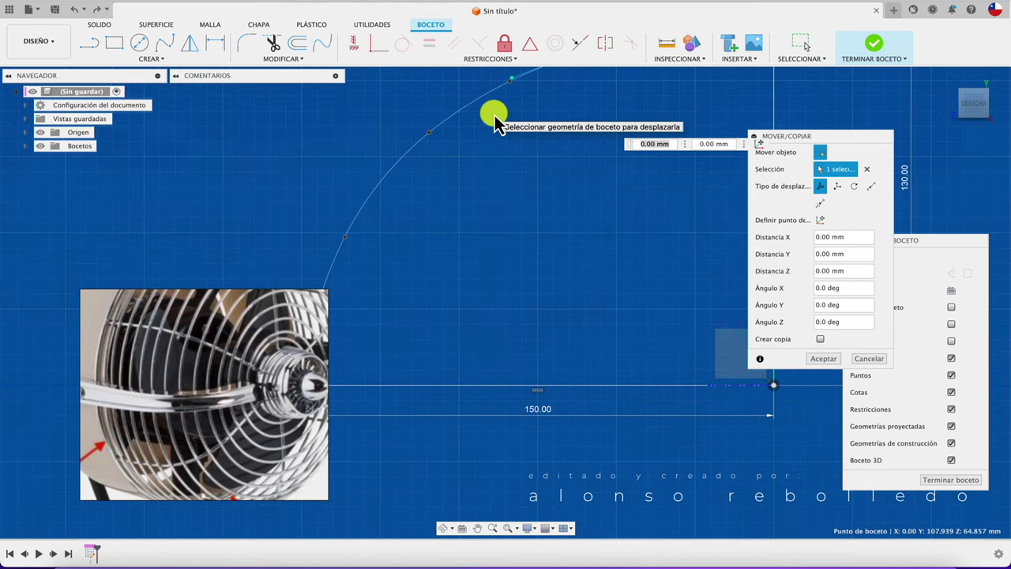
scroll(494, 117, "up", 1)
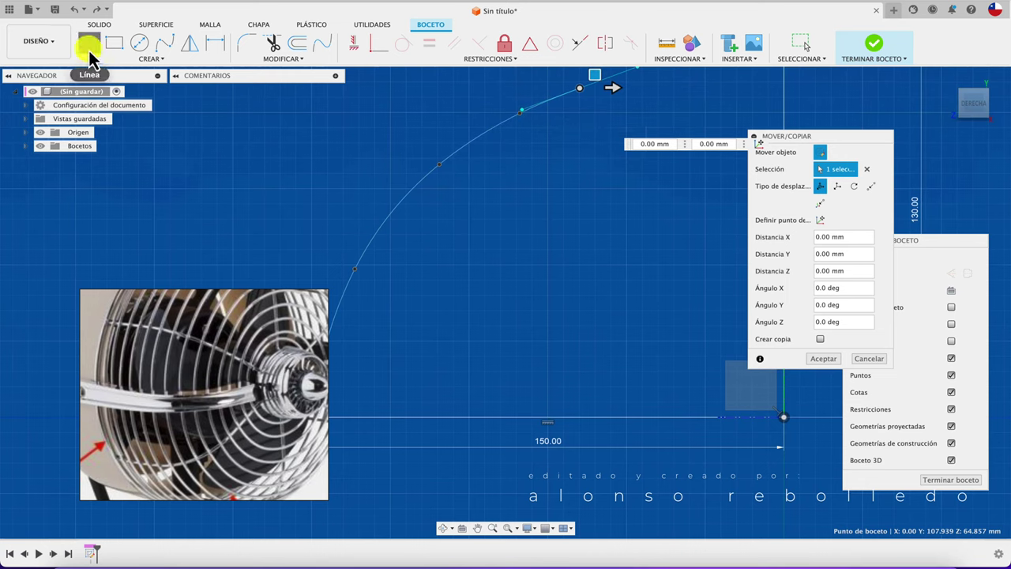
left_click(88, 42)
left_click(520, 113)
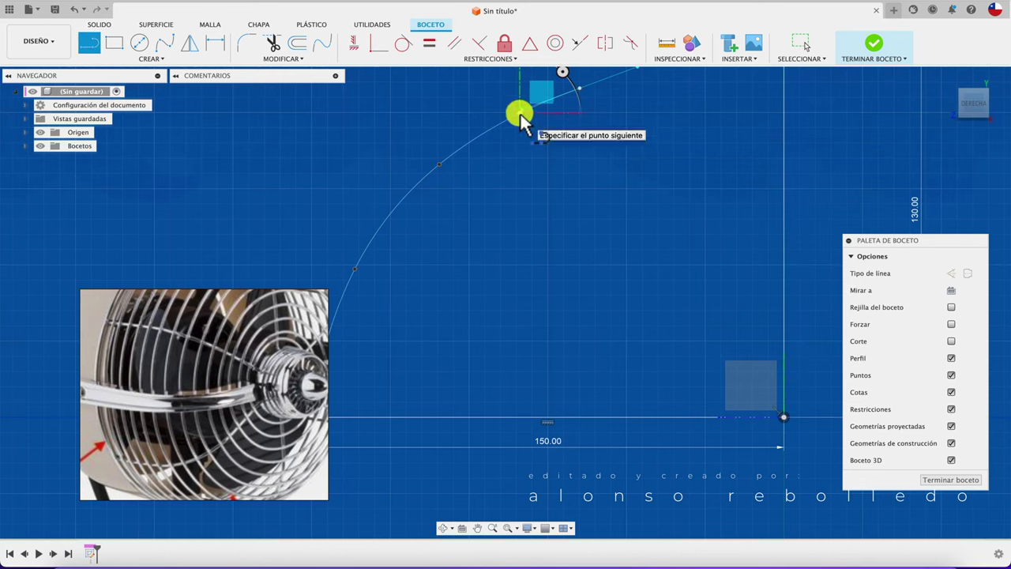
left_click(565, 167)
key("Escape")
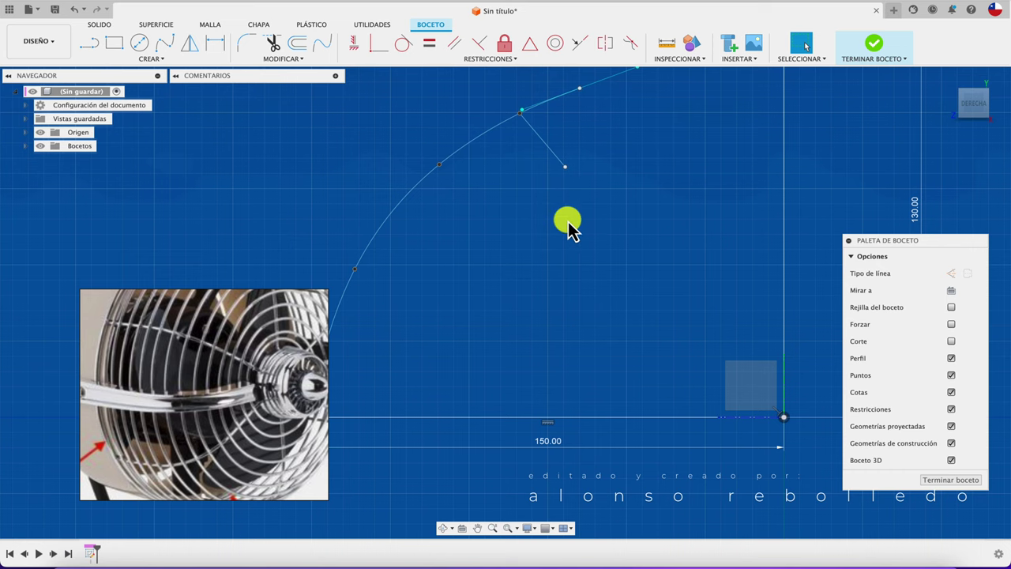
left_click(556, 119)
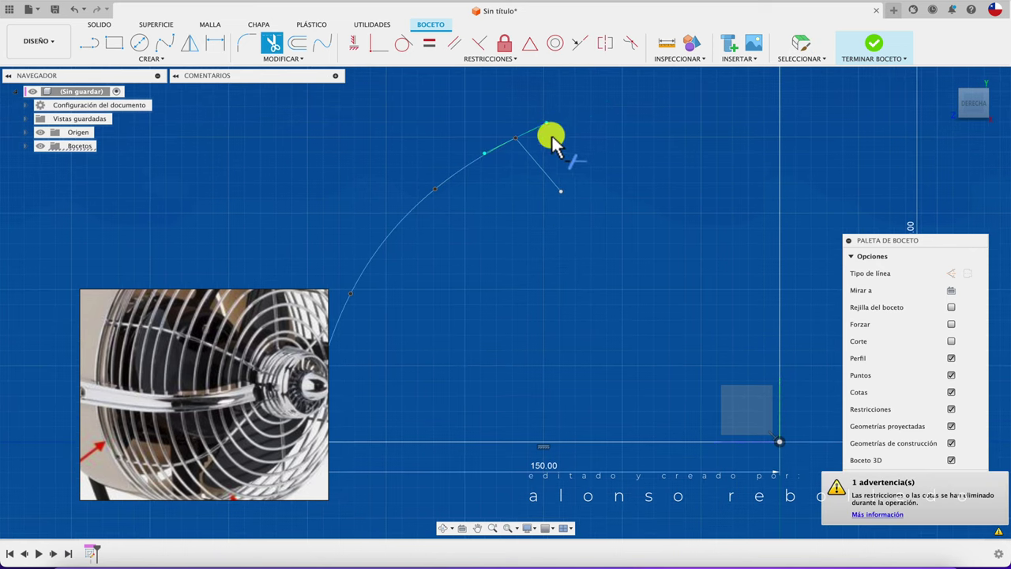
scroll(585, 179, "down", 3)
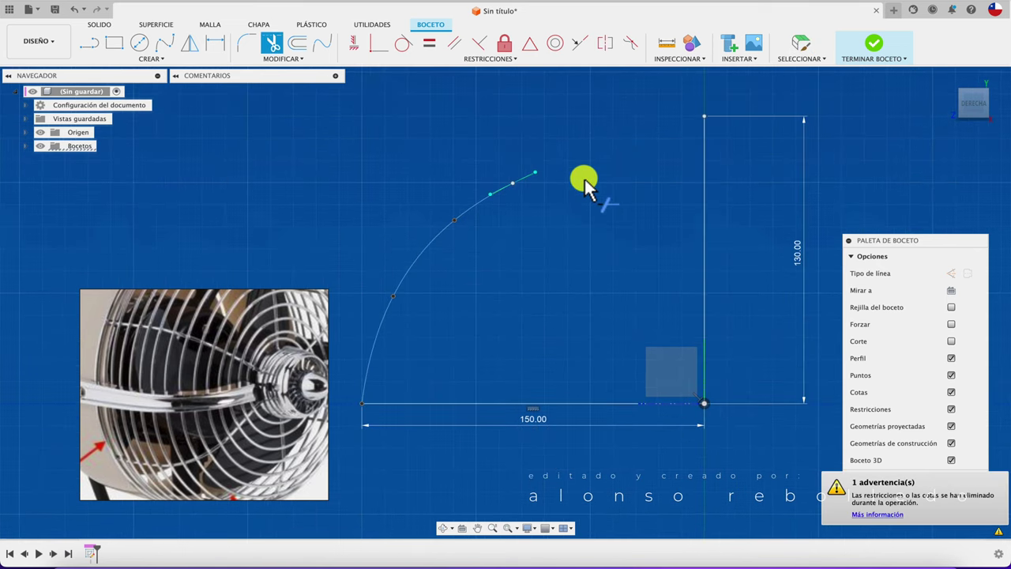
left_click(872, 46)
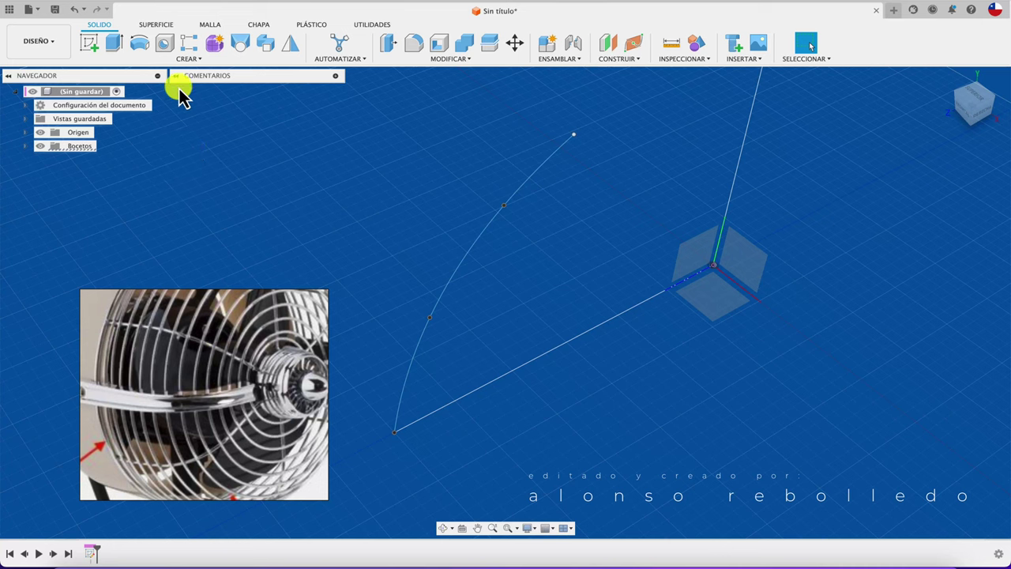
Abandon a first pipe attempt and delete the straight base line.
left_click(197, 63)
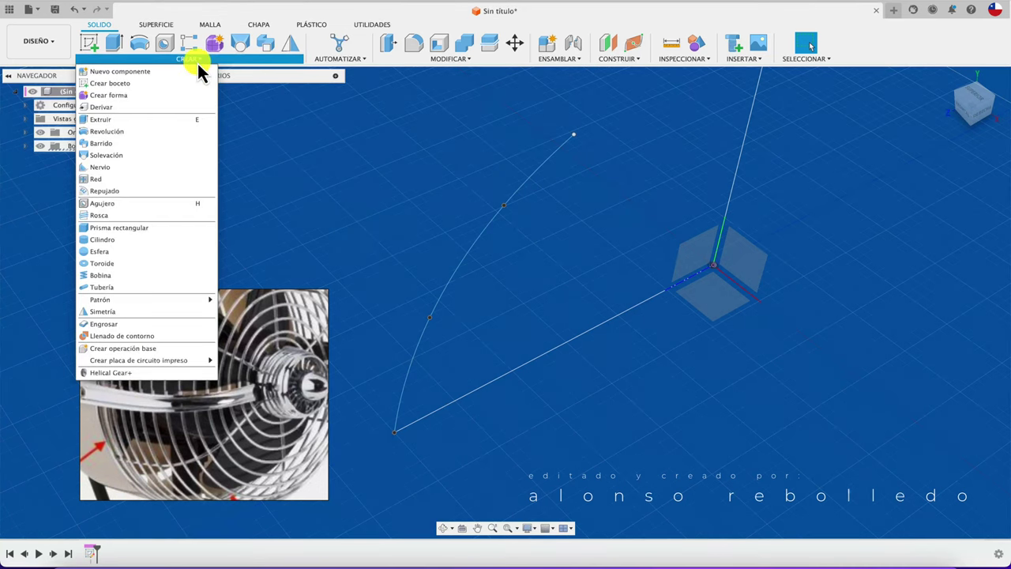
left_click(146, 288)
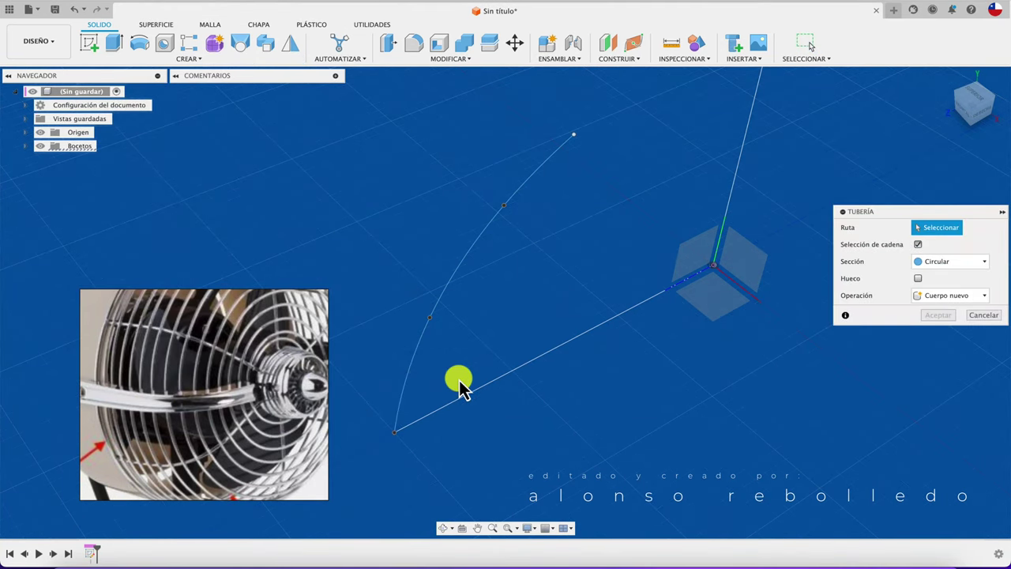
left_click(426, 341)
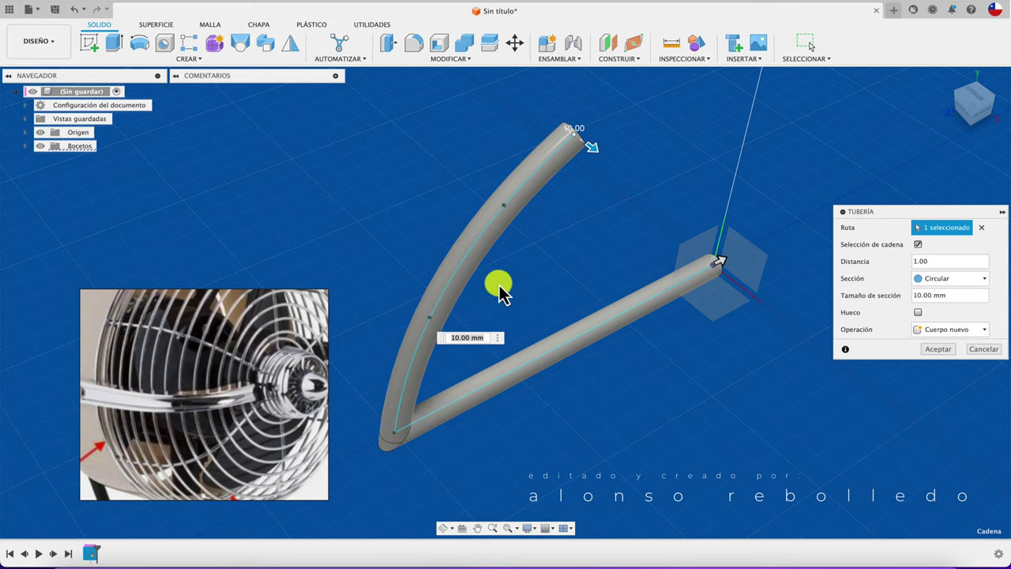
left_click(990, 353)
left_click(617, 320)
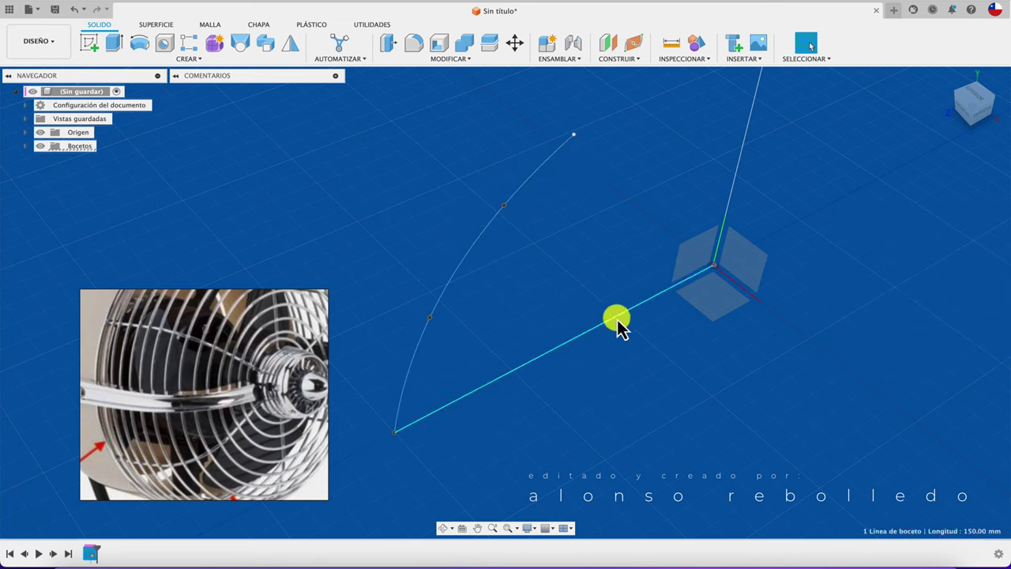
key("Delete")
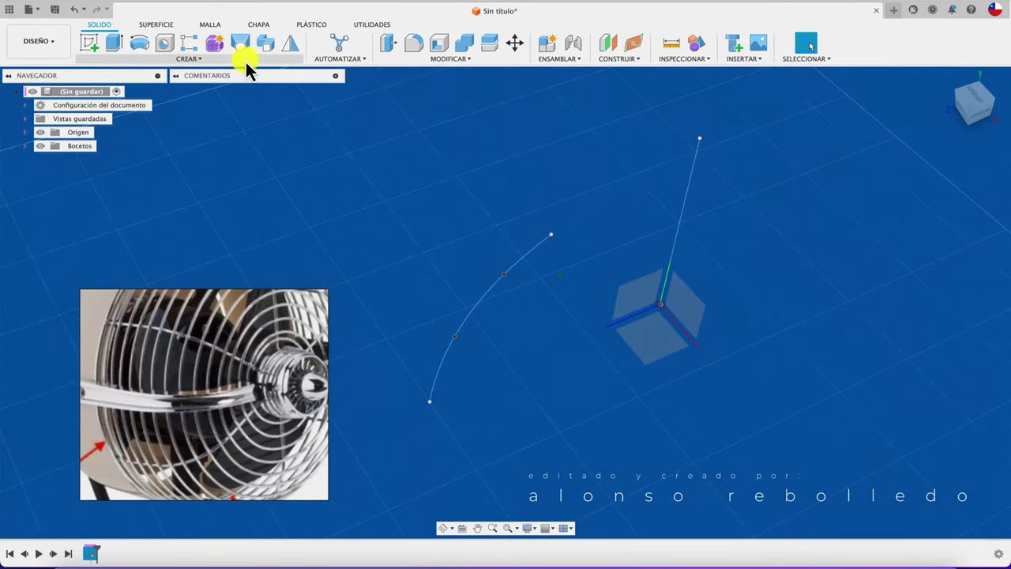
Create a 2 mm pipe along the curved arc as a new component.
left_click(200, 60)
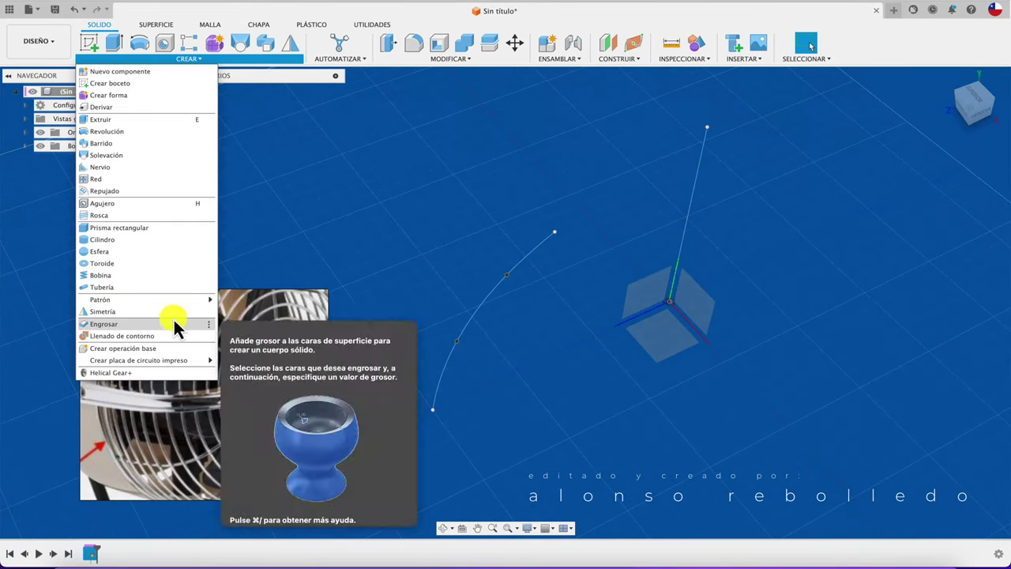
left_click(181, 287)
left_click(486, 312)
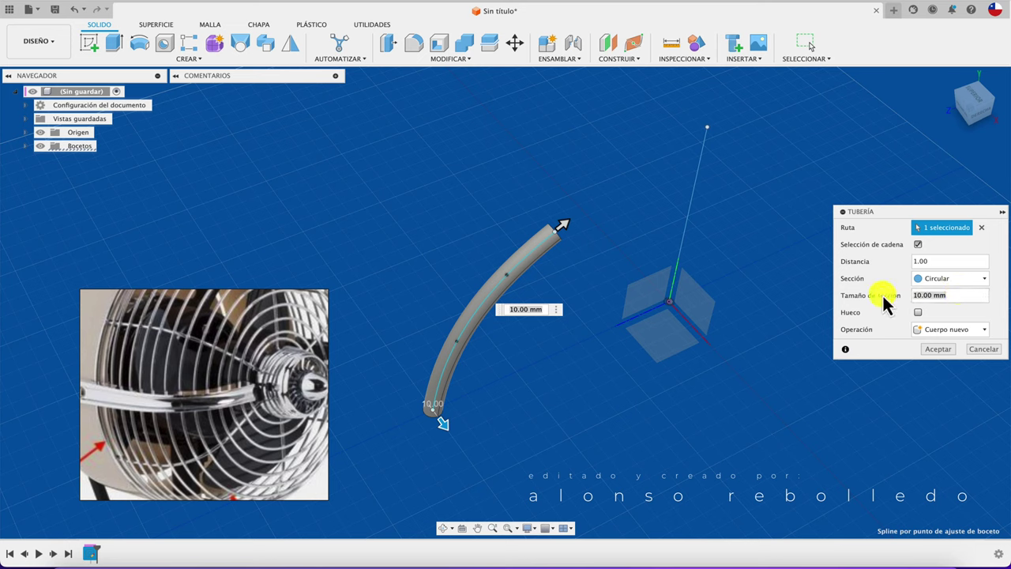
type("2")
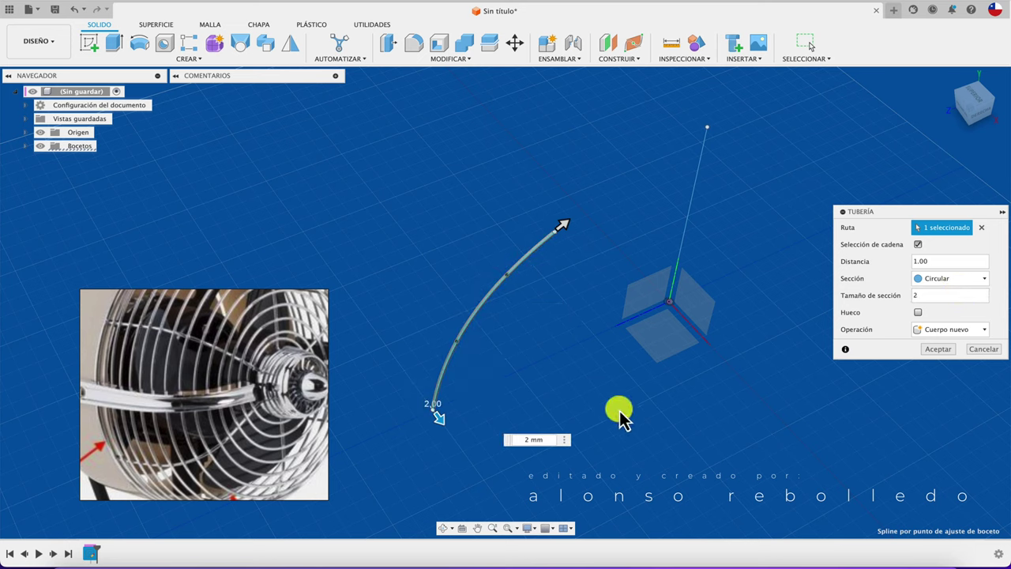
left_click(980, 330)
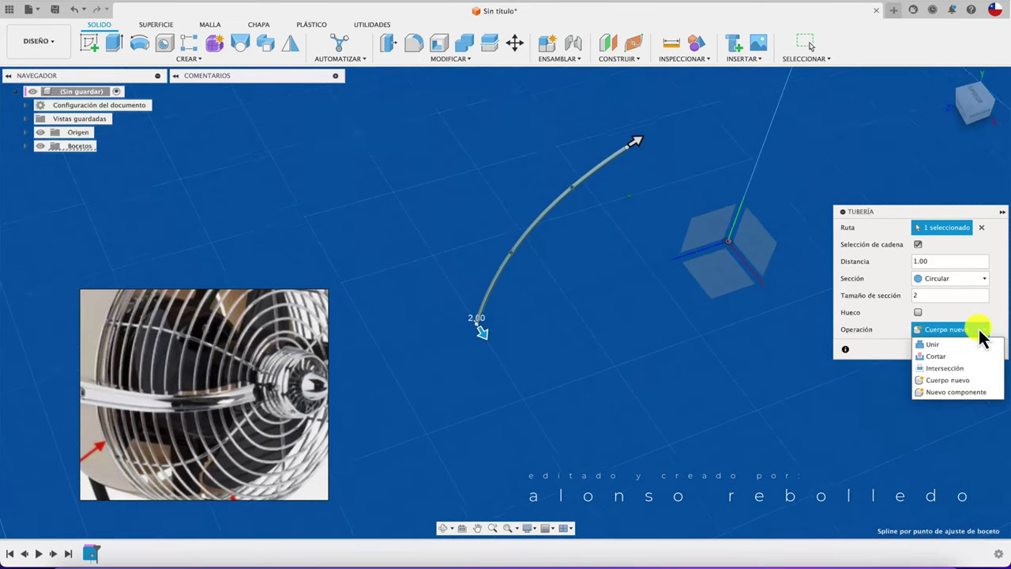
left_click(950, 392)
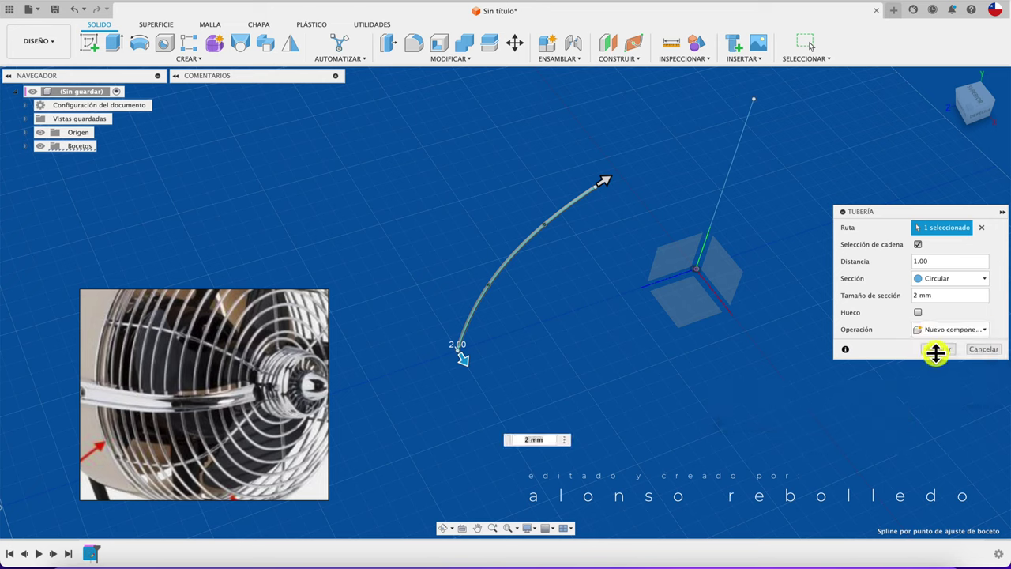
left_click(935, 353)
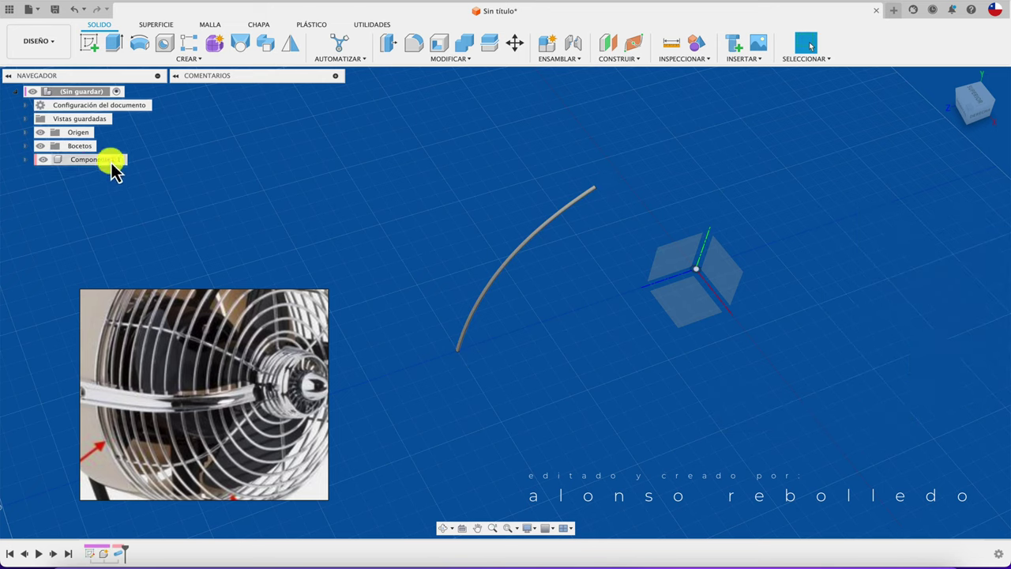
Inspect the new rod component from slightly different angles and bring up the Create menu.
left_click(113, 161)
left_click(375, 251)
middle_click_drag(375, 251, 377, 257, "shift")
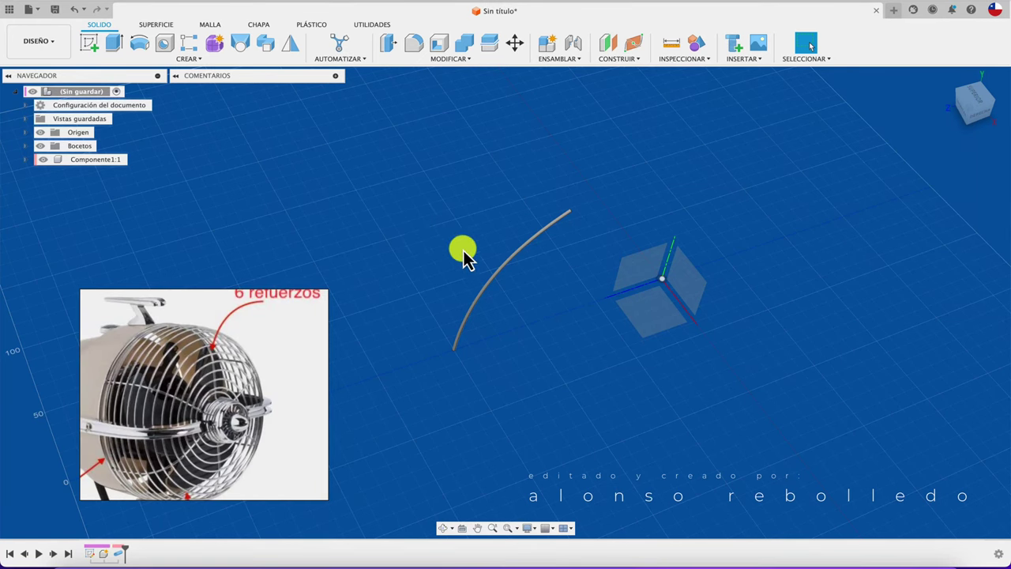
middle_click_drag(603, 300, 601, 305, "shift")
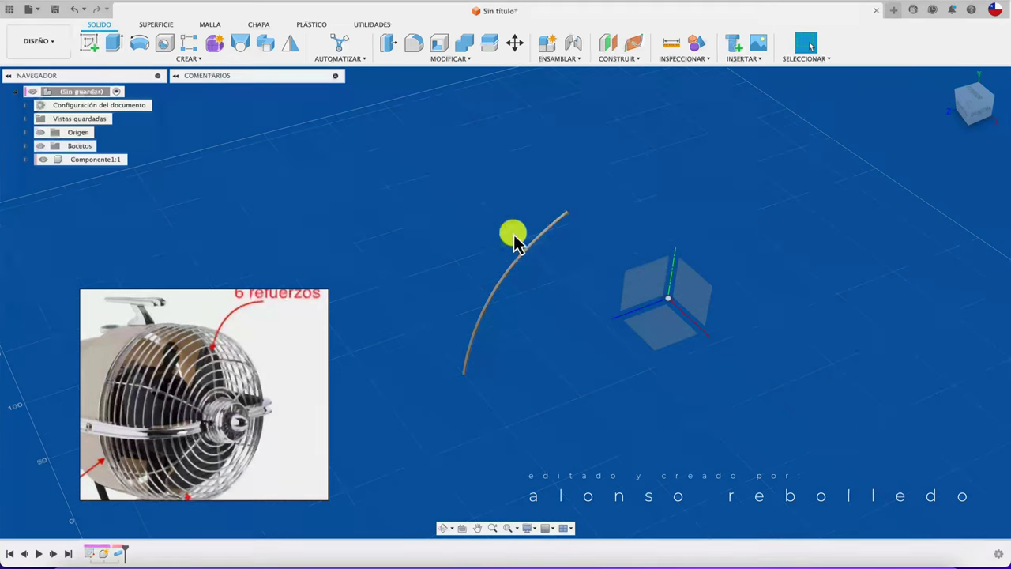
left_click(189, 60)
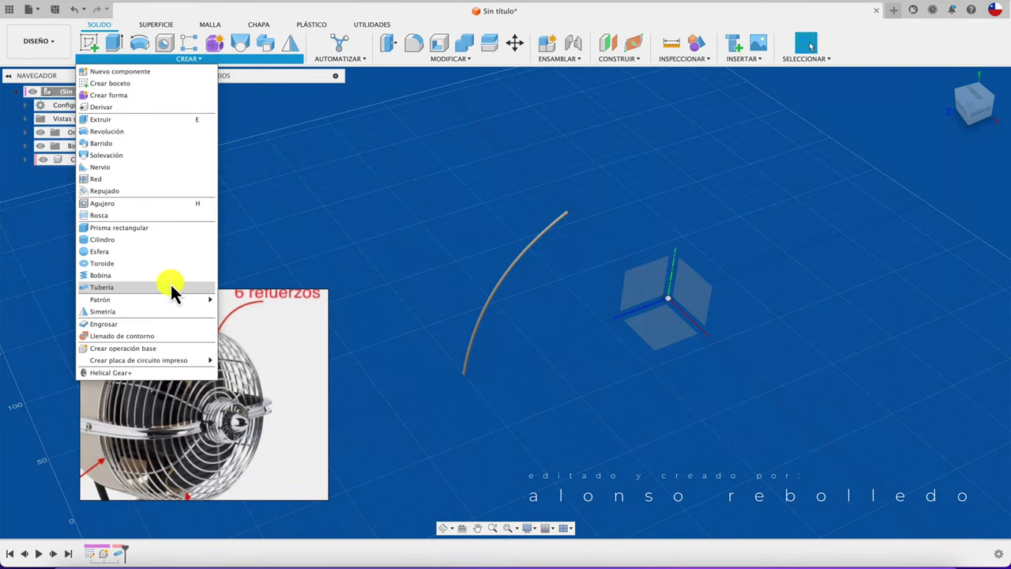
mouse_move(100, 300)
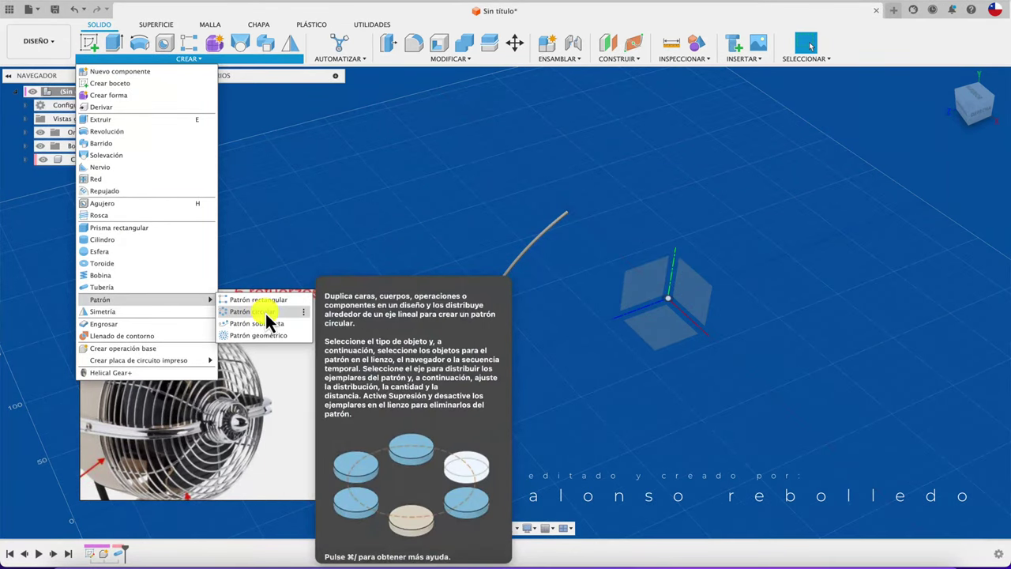
Circular-pattern the curved rod body 6 times around the vertical Z axis.
left_click(269, 316)
left_click(499, 287)
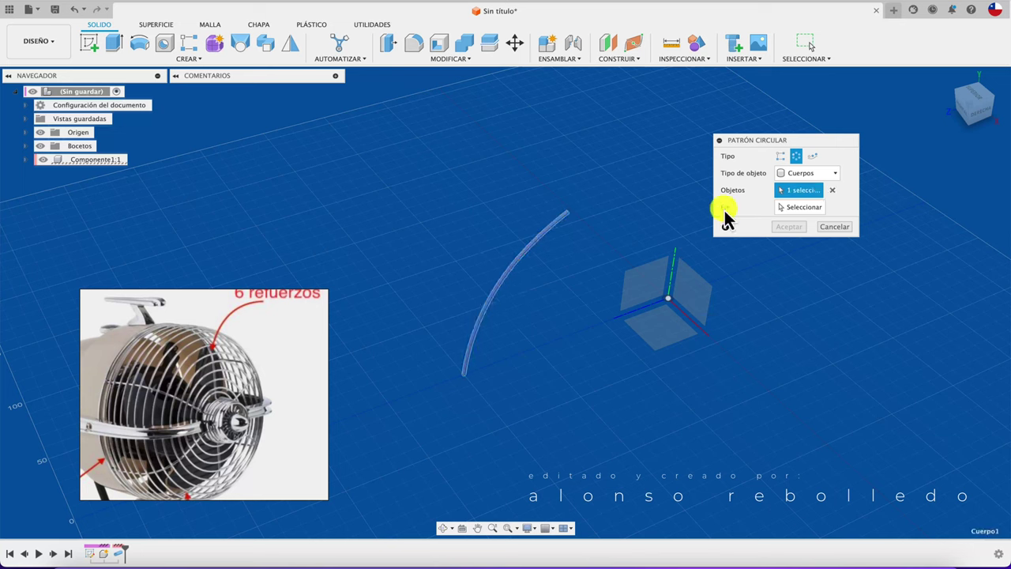
left_click(793, 207)
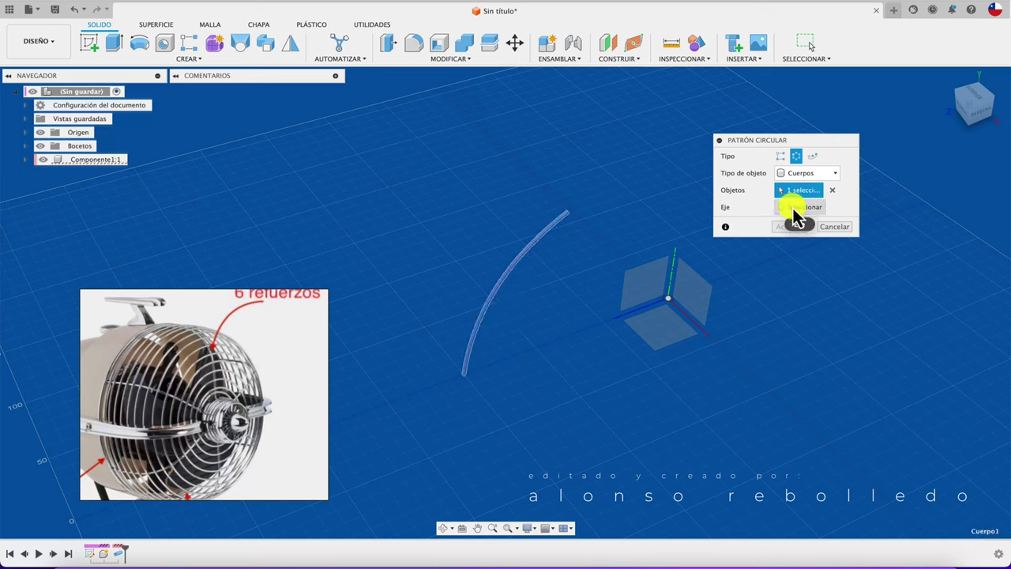
left_click(672, 272)
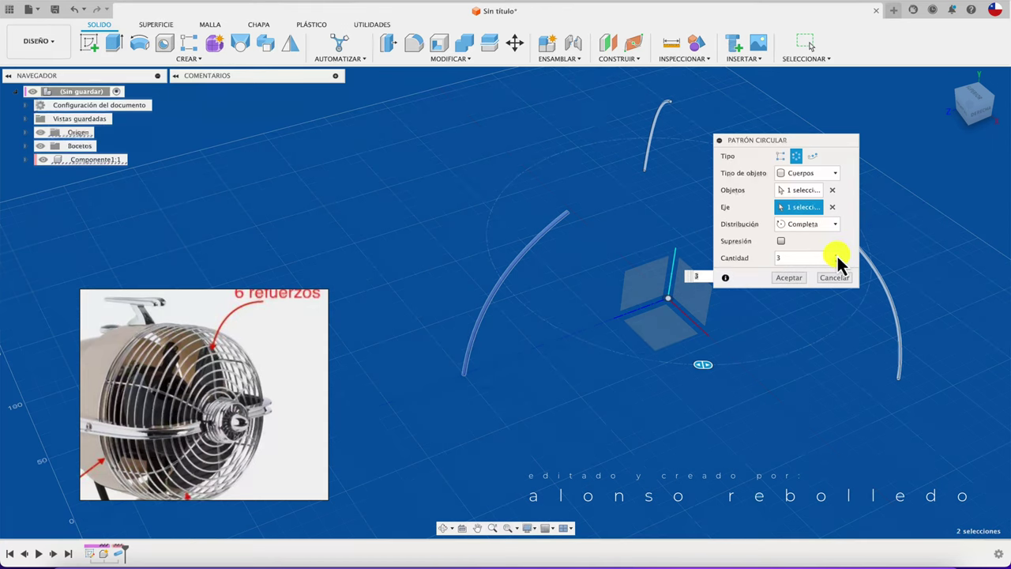
left_click(838, 256)
left_click(837, 256)
left_click(837, 256)
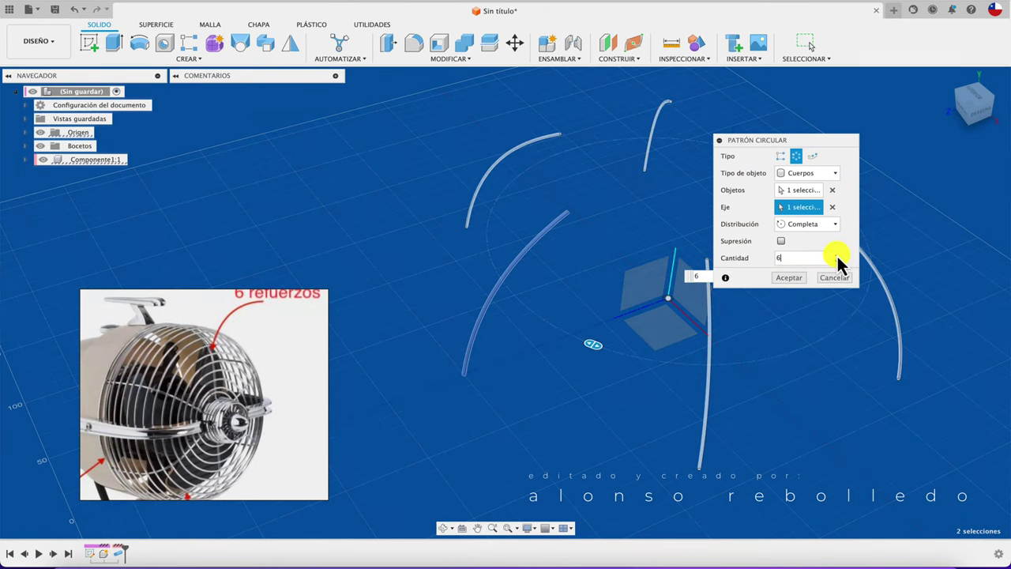
left_click(794, 279)
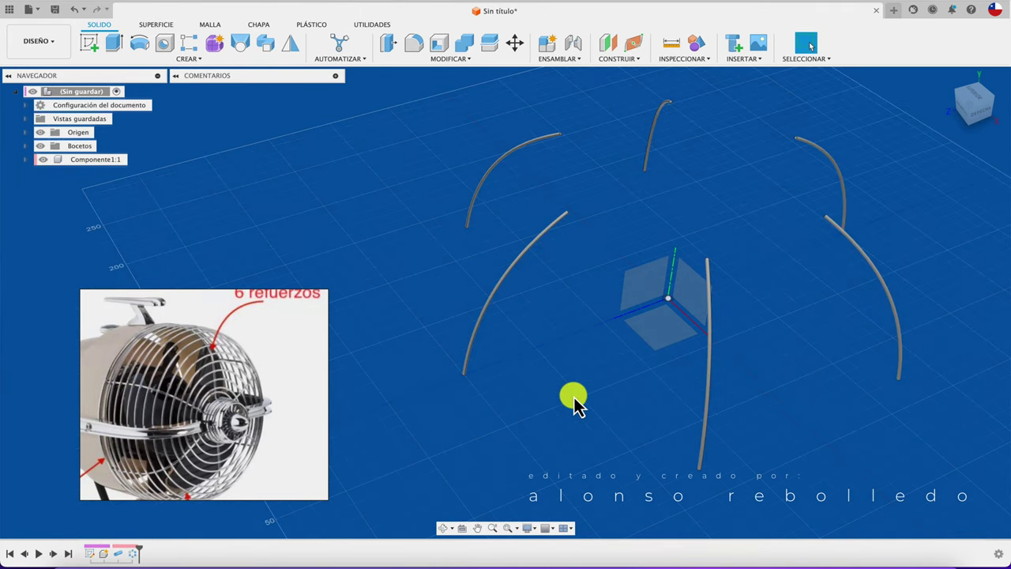
mouse_move(574, 402)
middle_mouse_down("shift")
mouse_move(608, 363)
mouse_move(612, 276)
middle_mouse_up("shift")
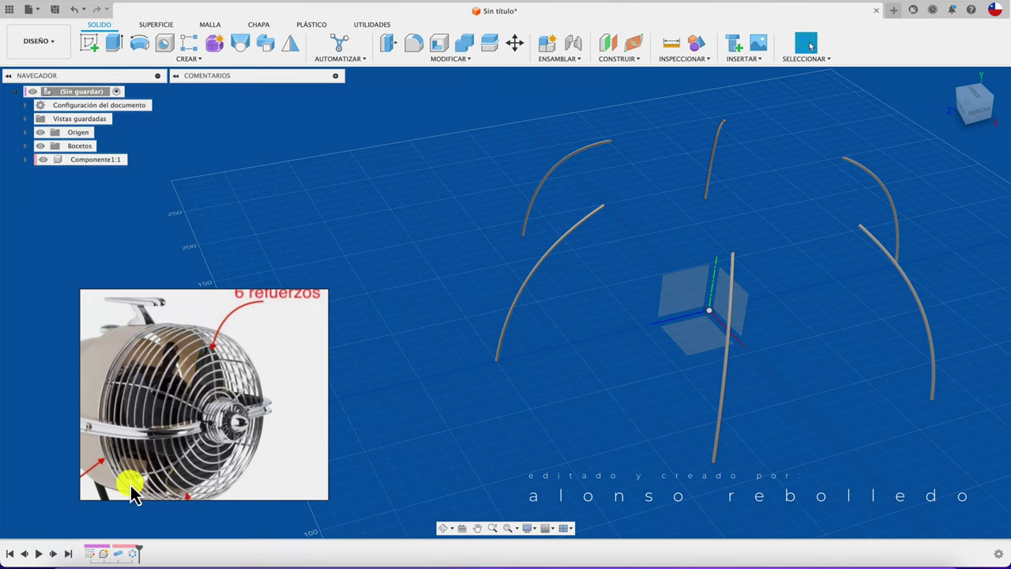
Start a new sketch on an origin plane through the ribs.
scroll(514, 387, "up", 3)
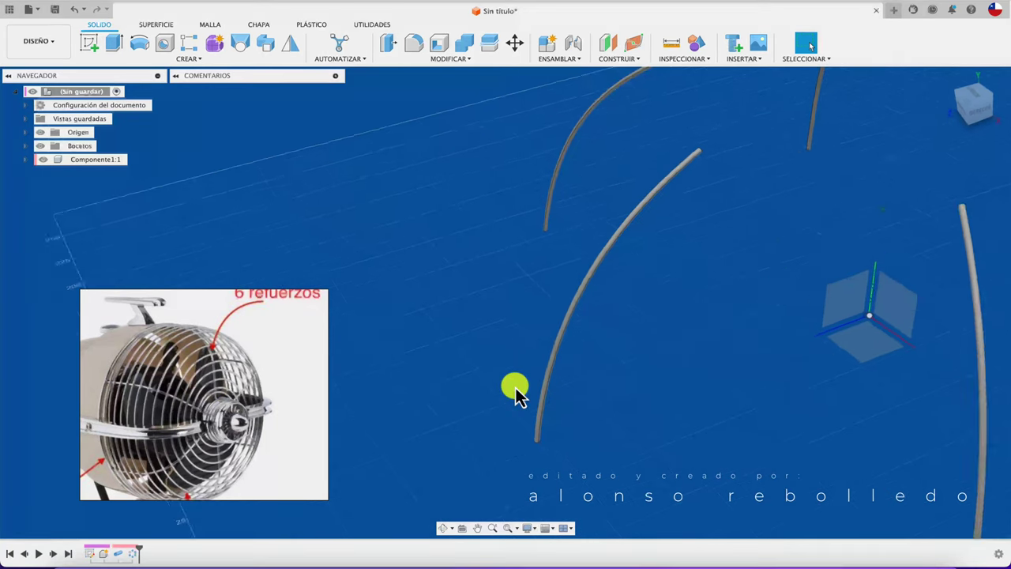
mouse_move(515, 390)
middle_mouse_down("shift")
mouse_move(550, 388)
mouse_move(526, 259)
middle_mouse_up("shift")
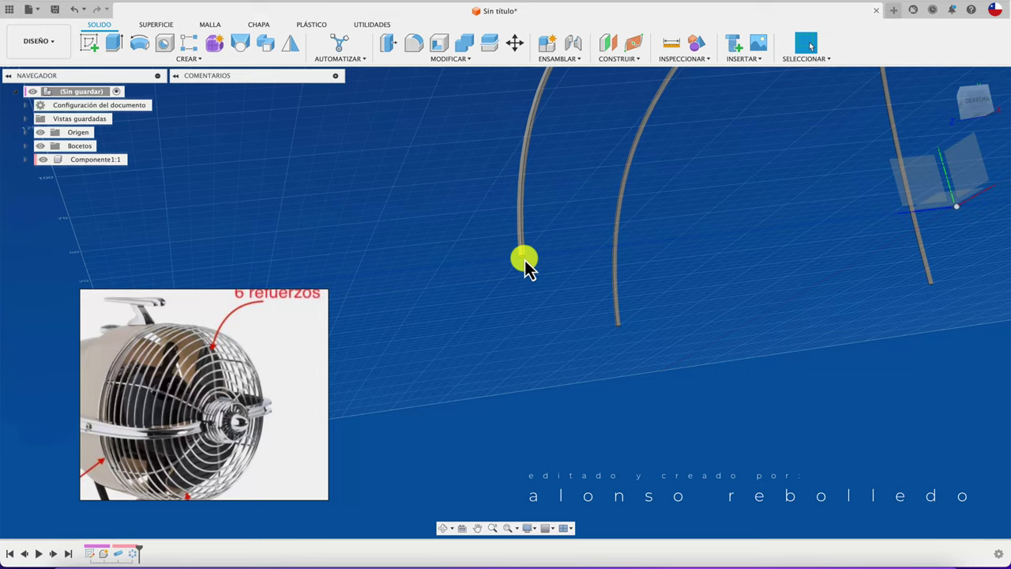
key("F6")
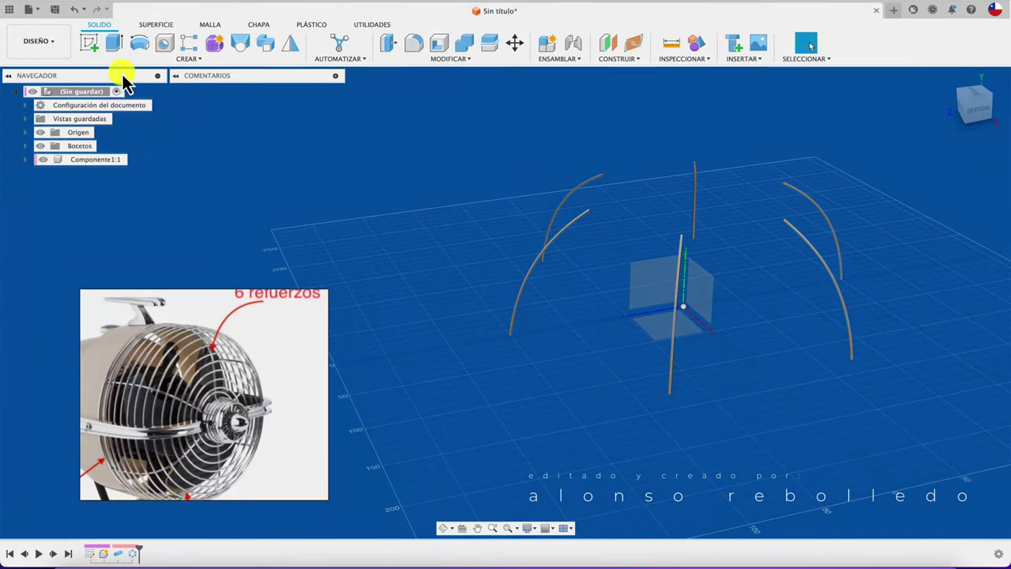
left_click(89, 42)
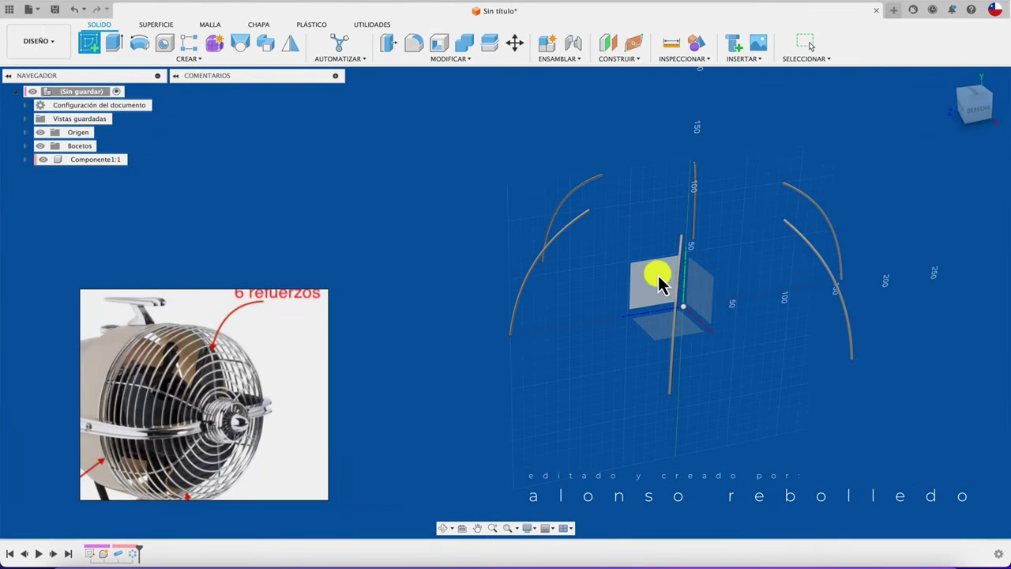
left_click(660, 283)
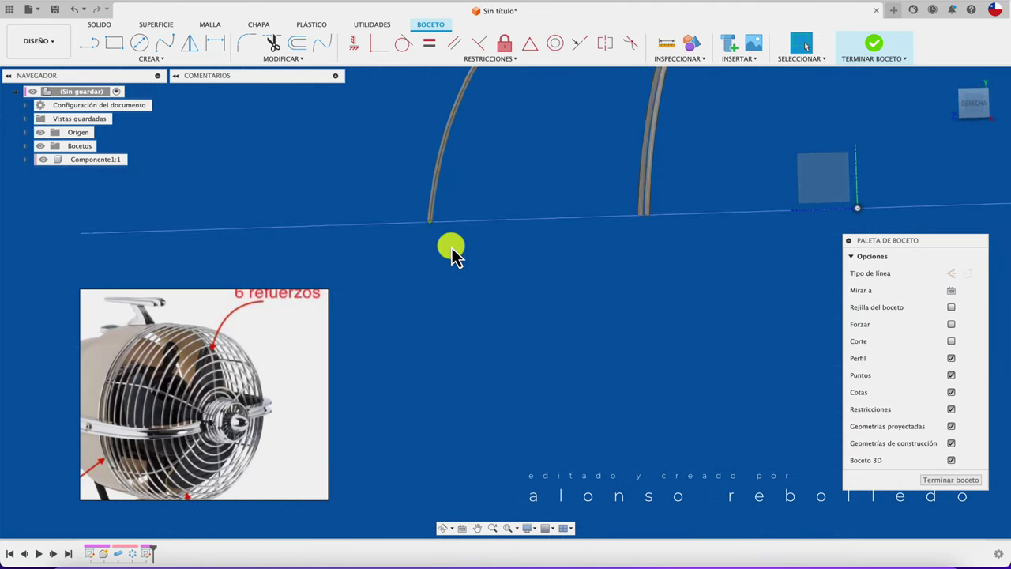
From the right view, draw a 2 mm diameter circle at a rib's lower end and finish the sketch.
left_click(975, 101)
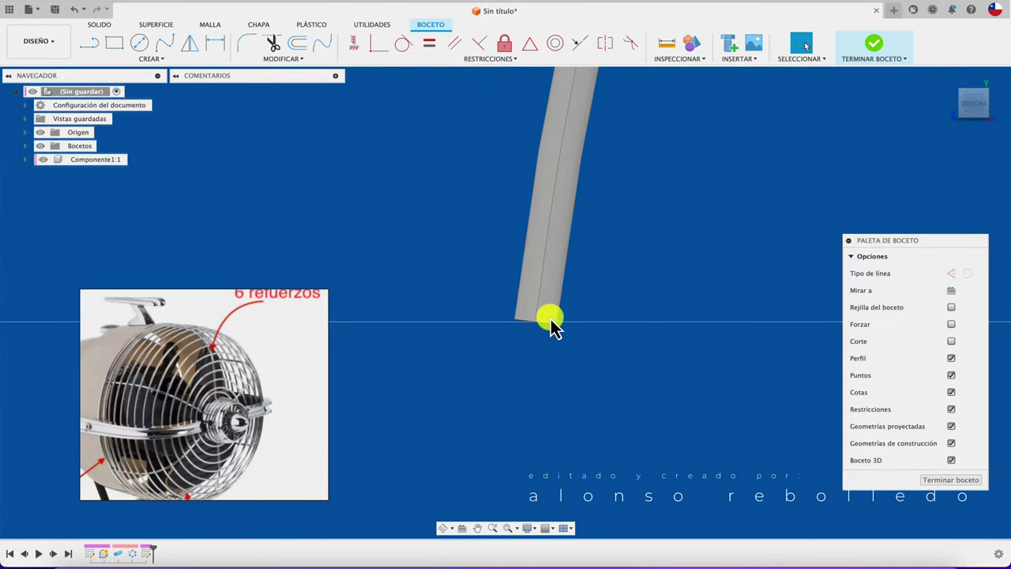
left_click(139, 43)
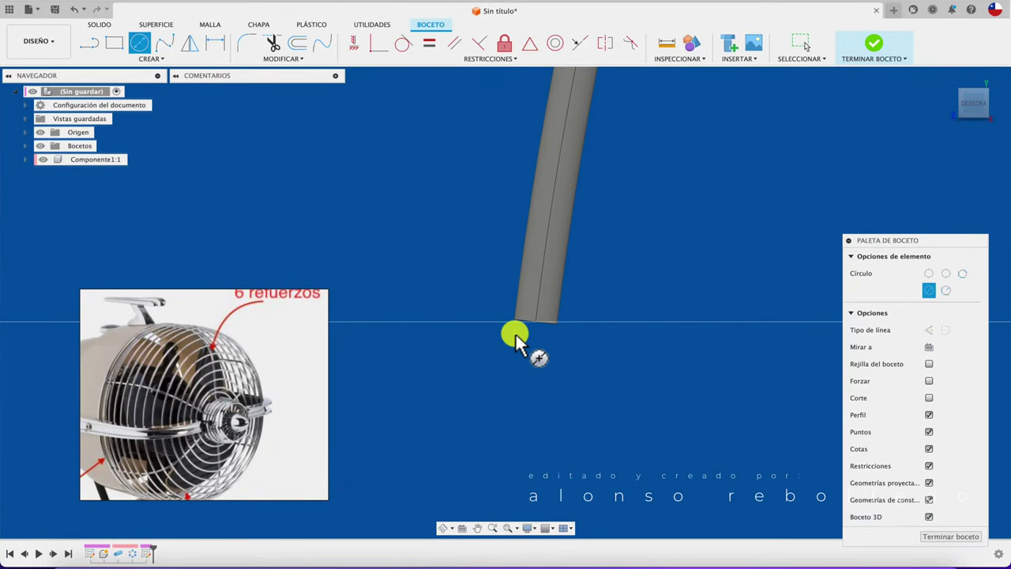
left_click(537, 321)
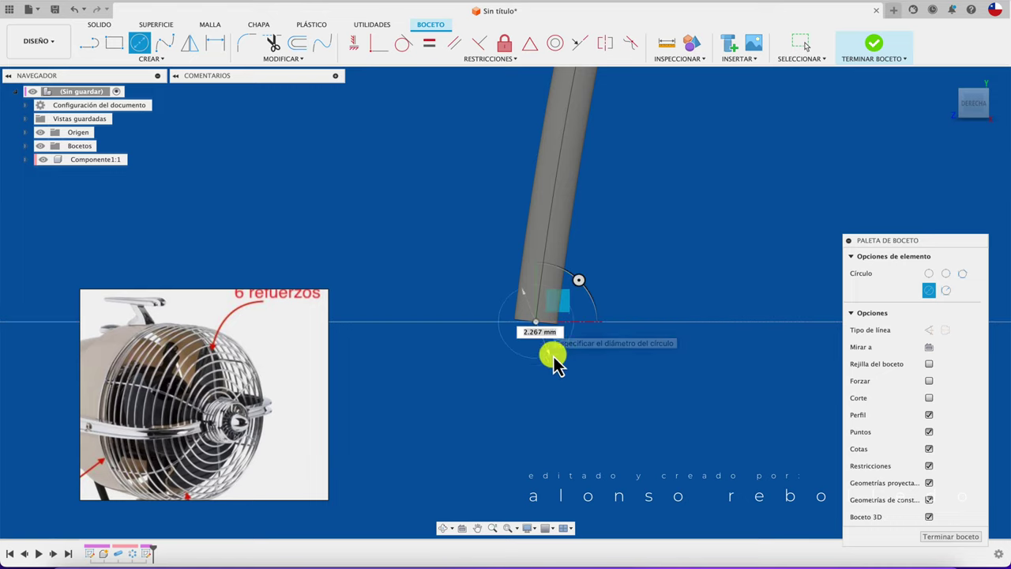
type("2")
key("Return")
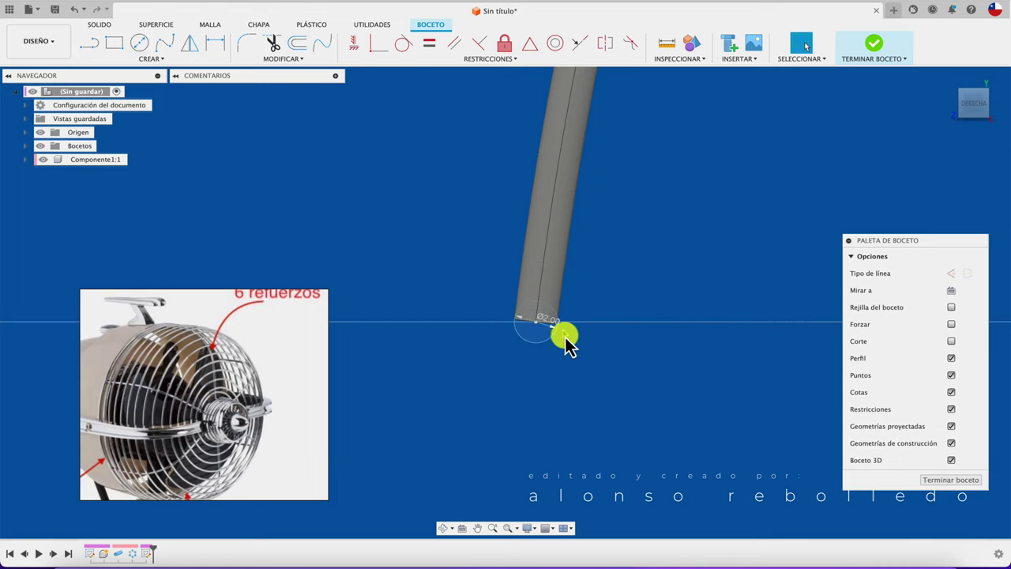
left_click(867, 53)
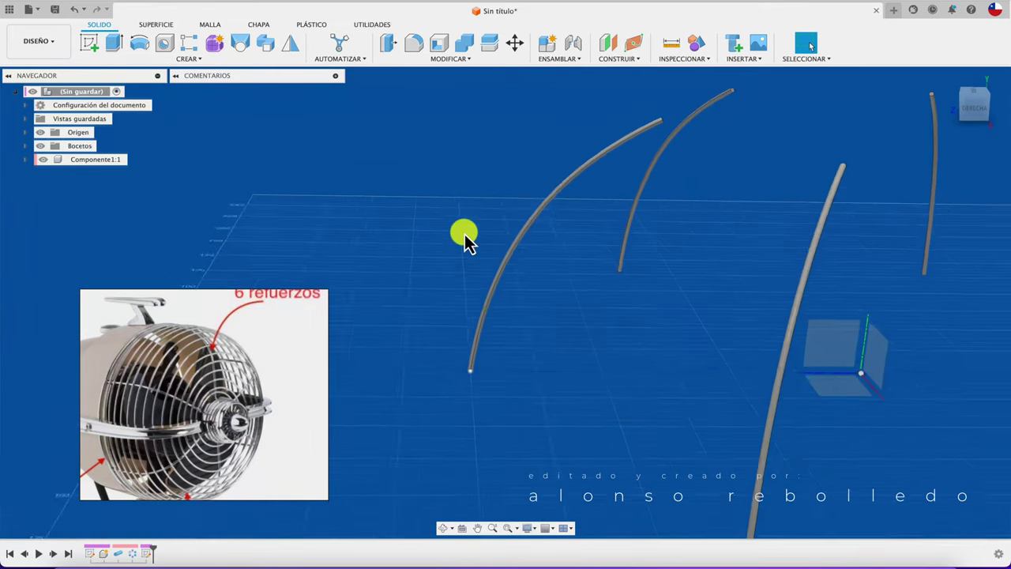
Revolve the small circle 360° about the vertical axis into a base ring as a new component.
left_click(196, 59)
mouse_move(100, 300)
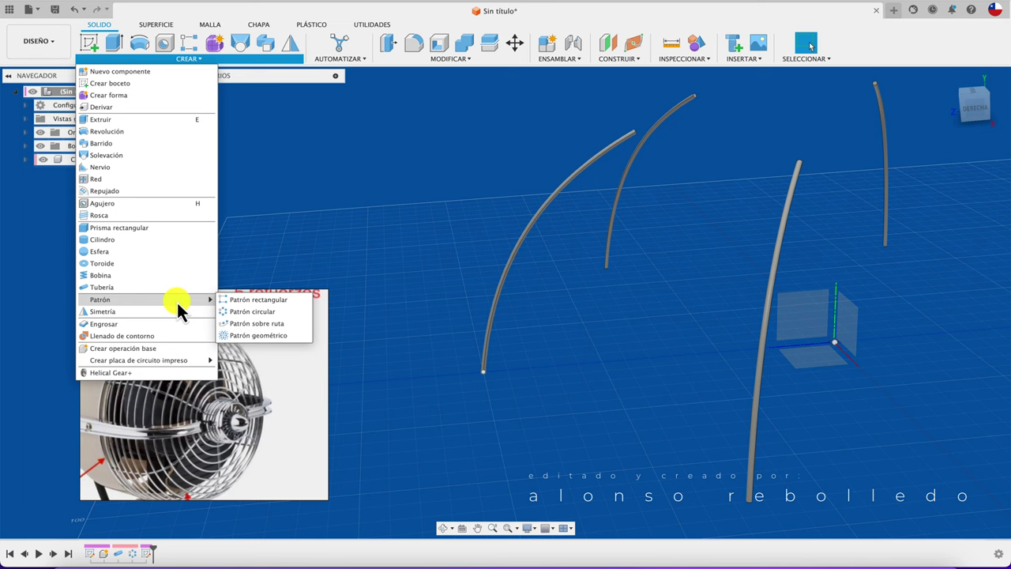
left_click(139, 42)
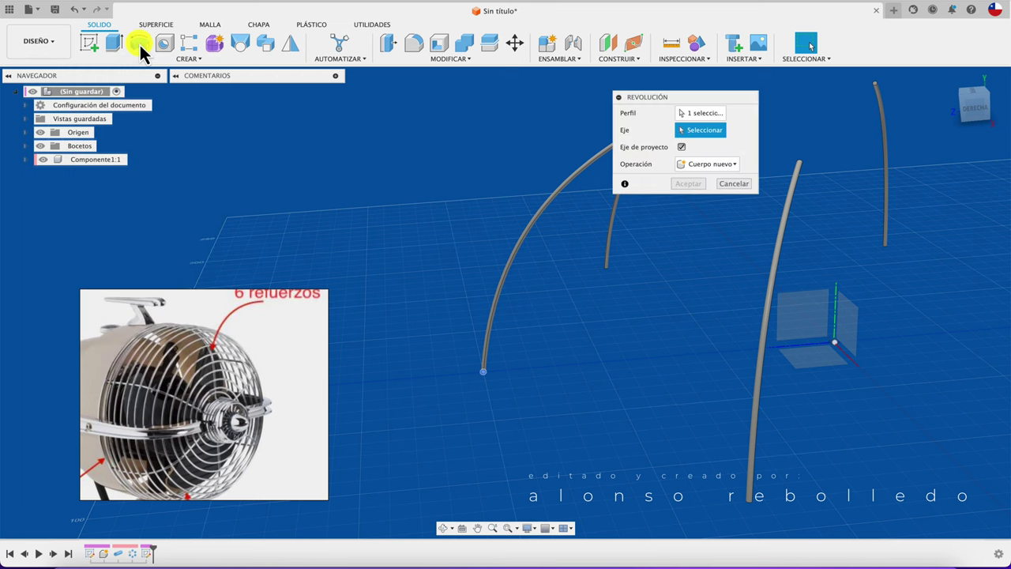
scroll(519, 368, "up", 5)
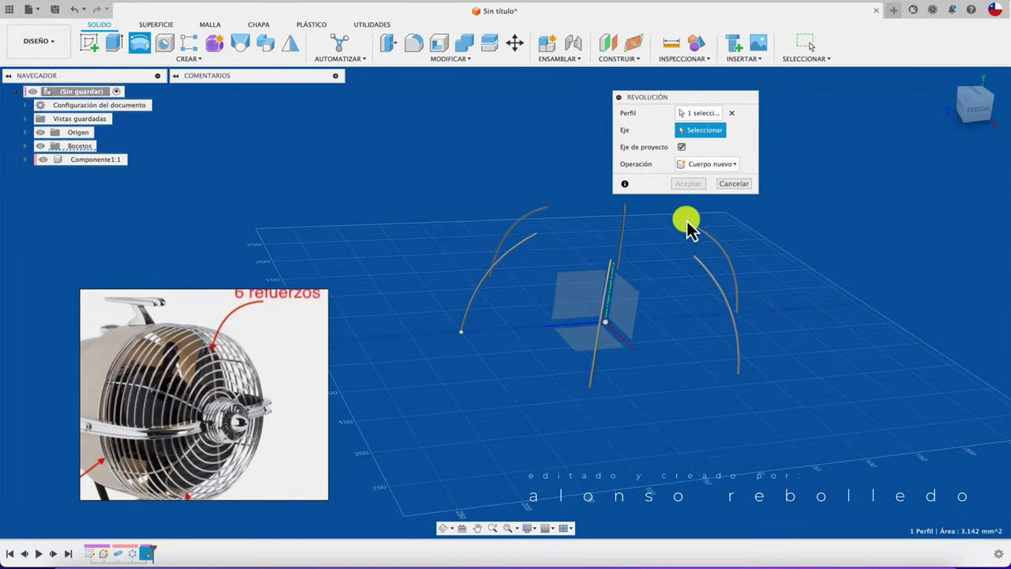
left_click(614, 294)
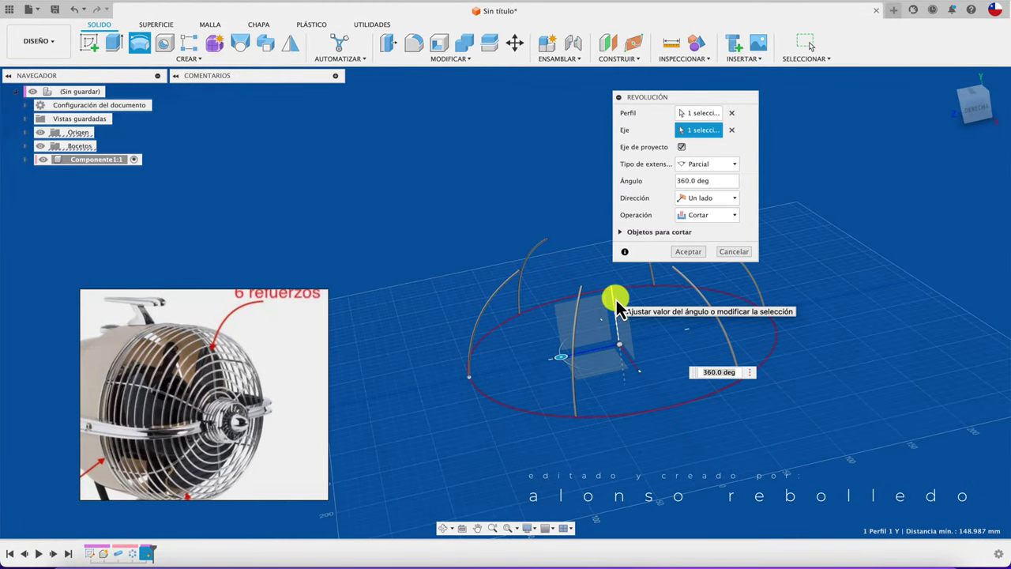
left_click(726, 218)
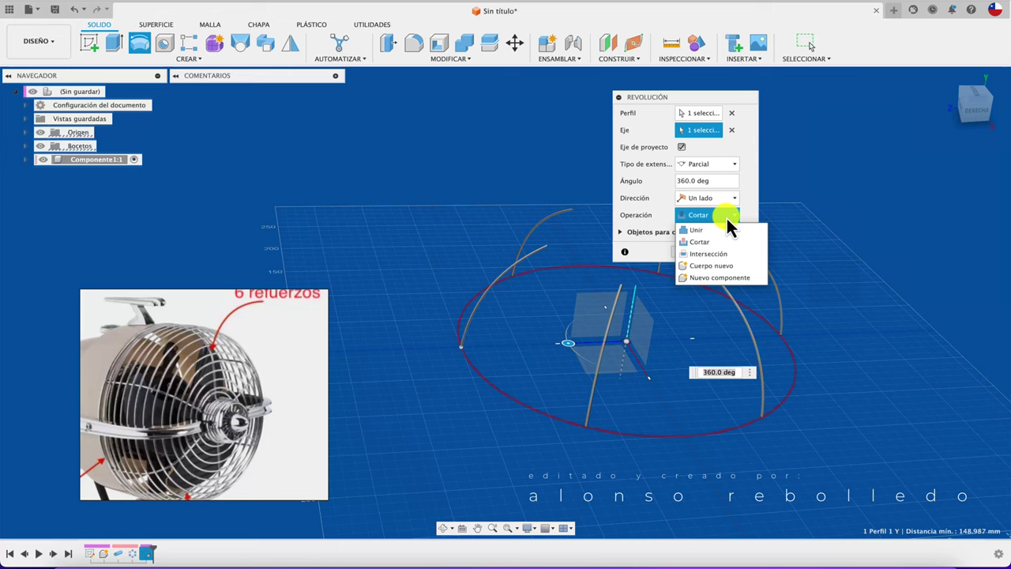
left_click(724, 278)
left_click(687, 235)
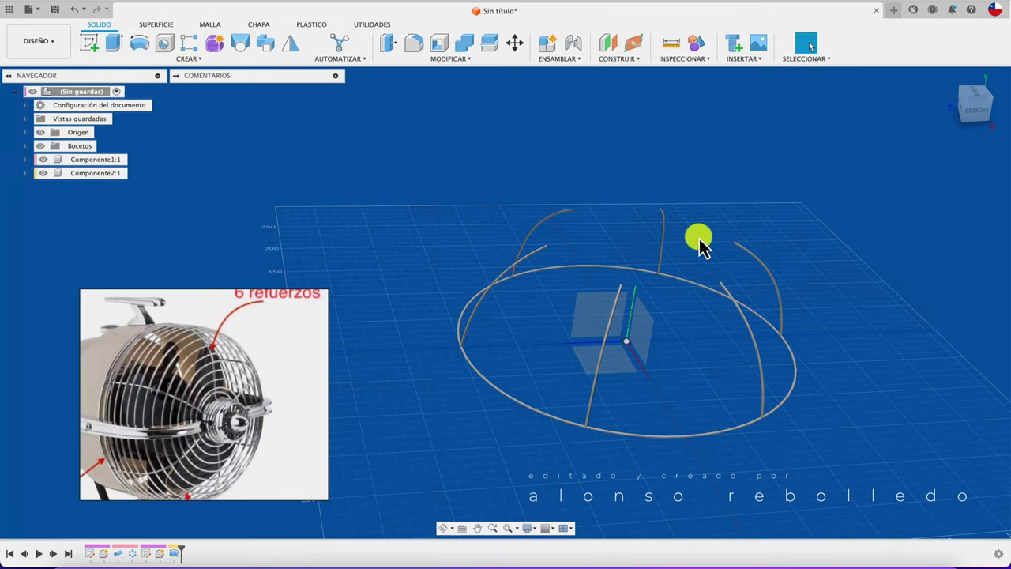
left_click(113, 163)
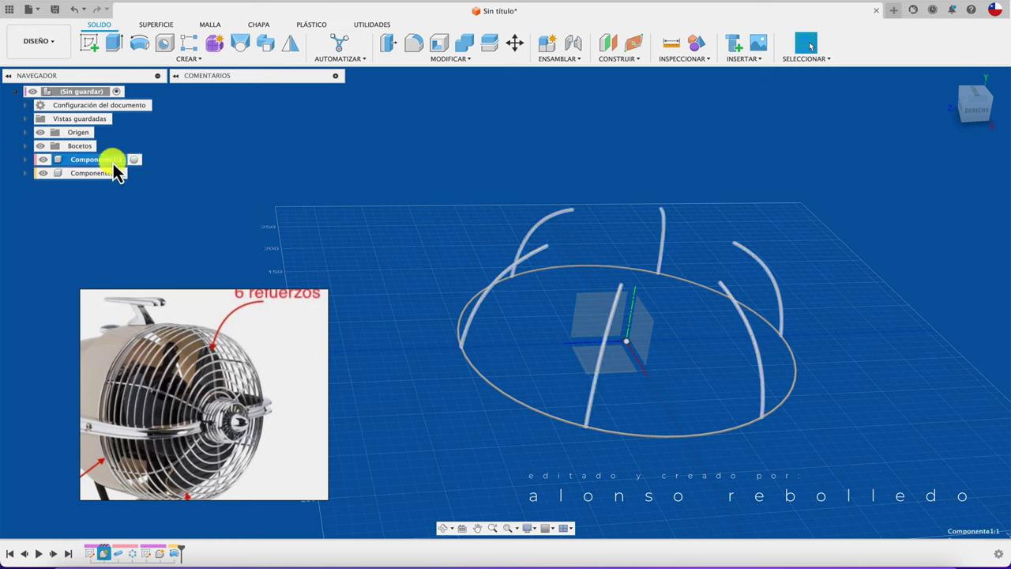
Check Componente1 and Componente2 and the new base ring, then begin a new sketch.
left_click(95, 173)
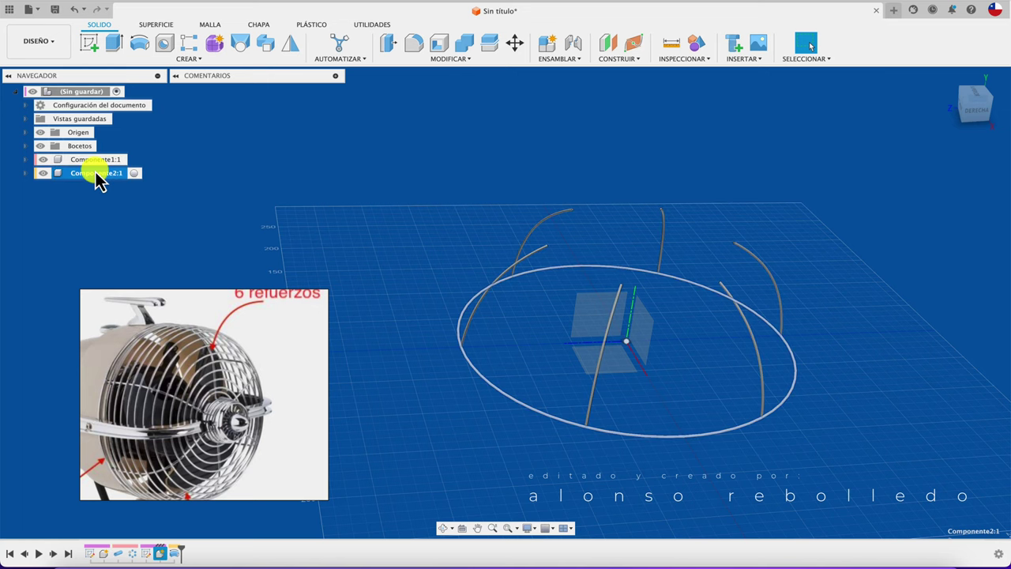
left_click(410, 215)
scroll(422, 225, "up", 1)
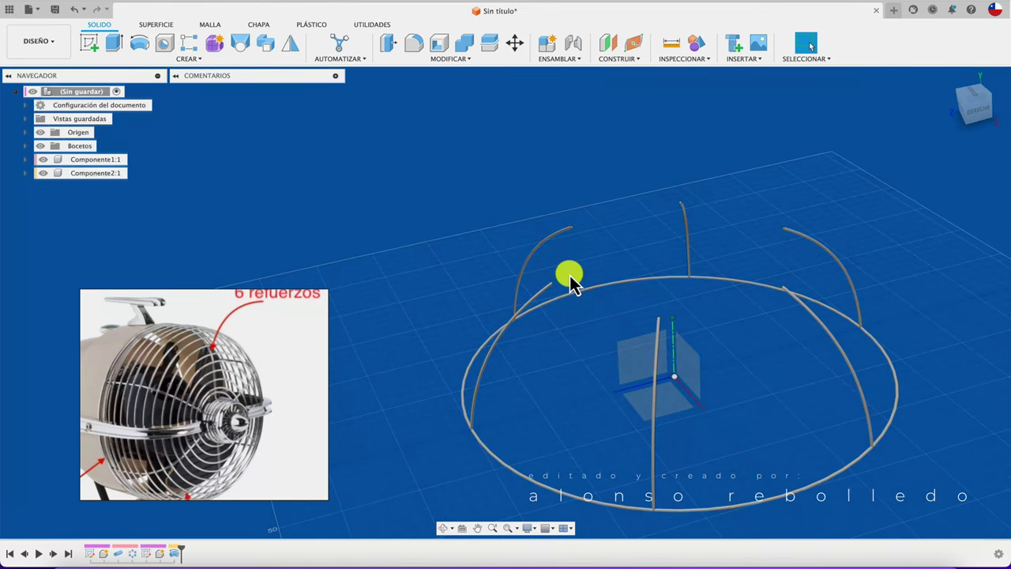
scroll(553, 281, "up", 3)
scroll(563, 249, "down", 2)
scroll(505, 237, "down", 2)
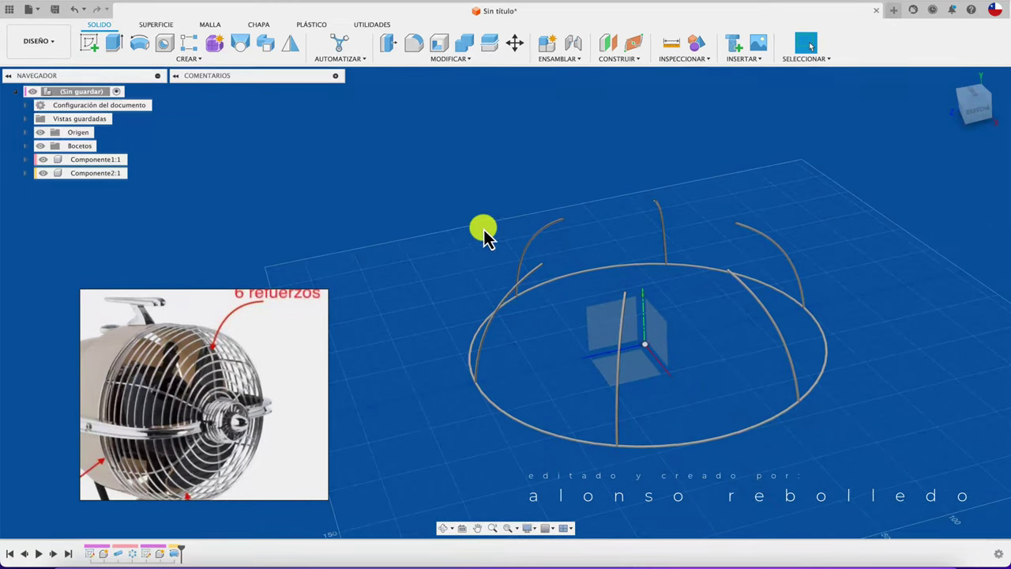
left_click(89, 49)
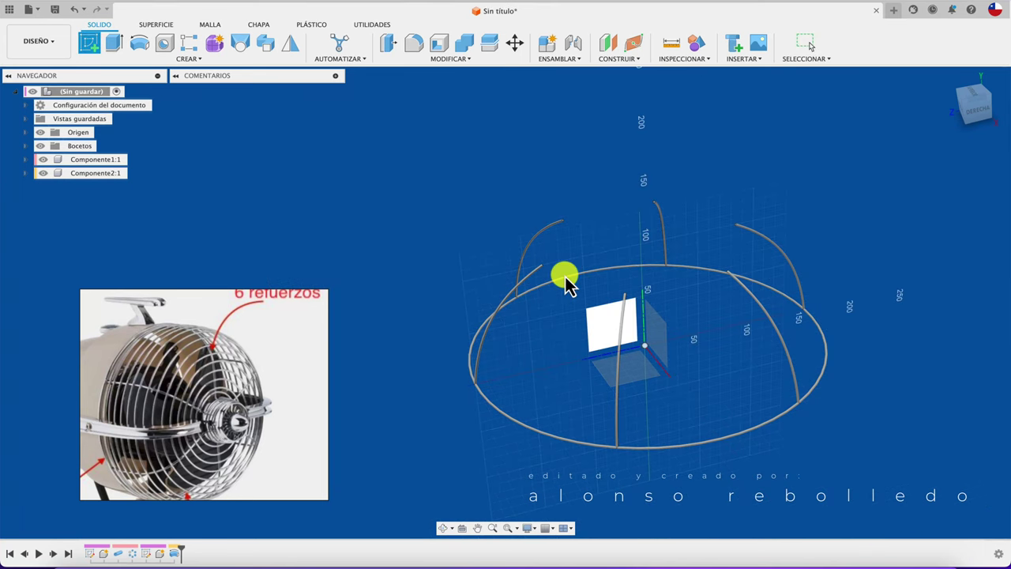
On the chosen origin plane, draw a 3 mm circle centred at the tube's upper end and finish the sketch.
left_click(602, 320)
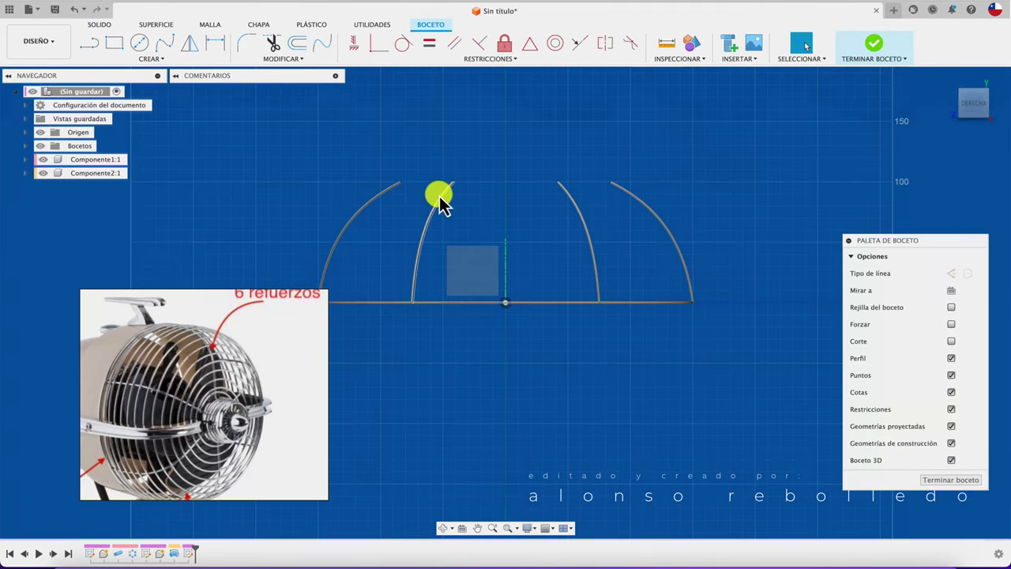
scroll(433, 187, "up", 10)
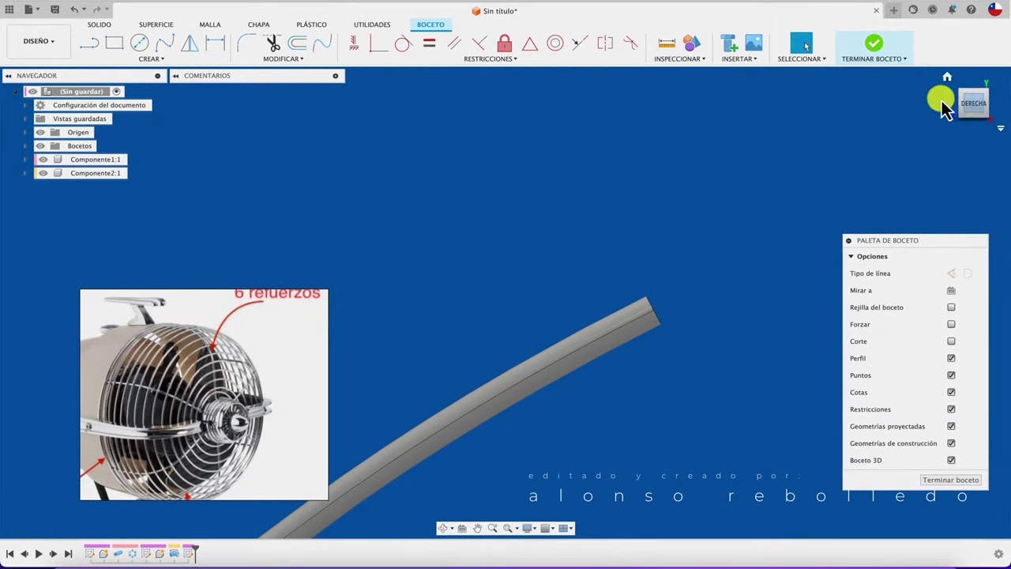
left_click(140, 43)
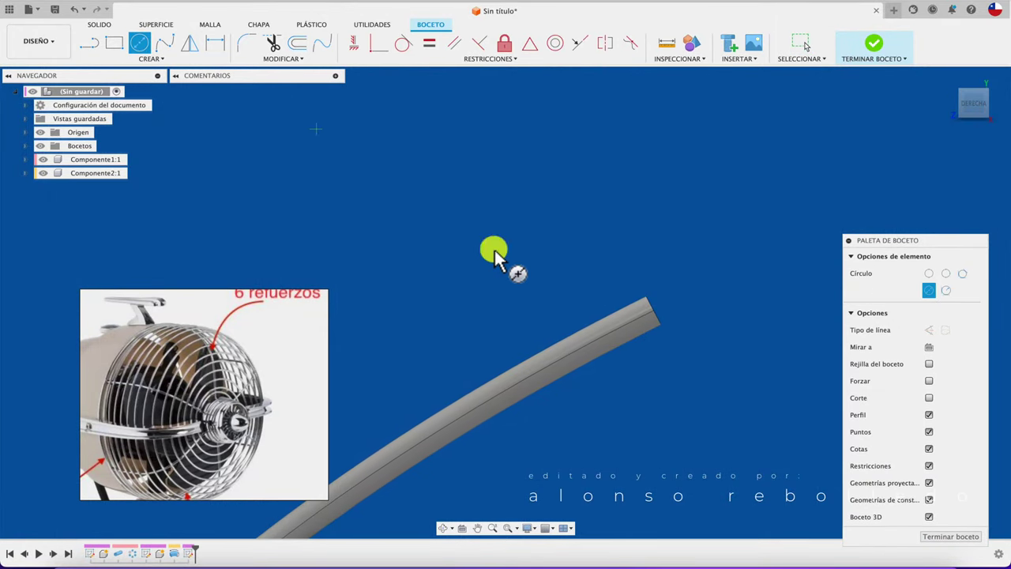
left_click(654, 310)
type("3")
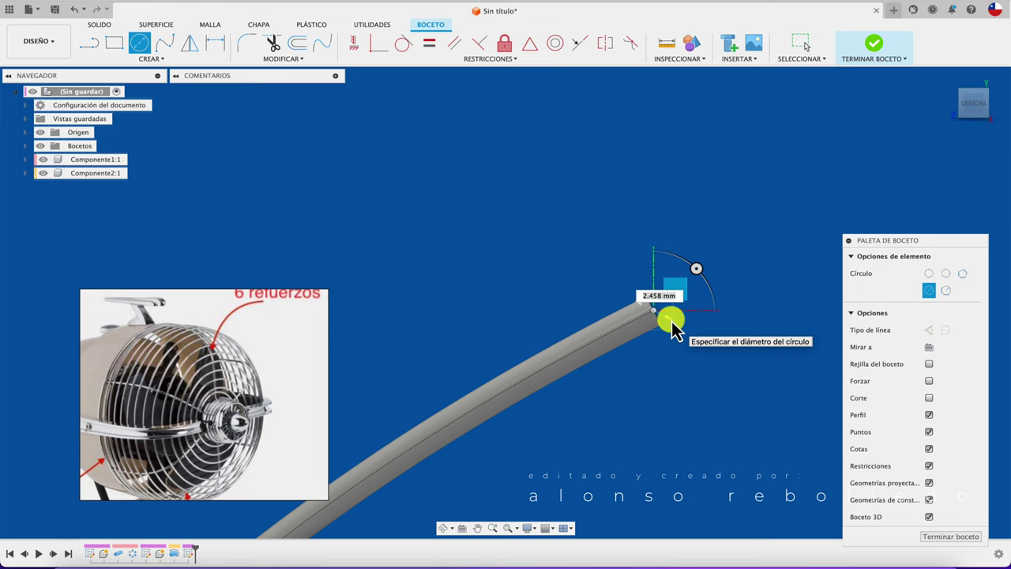
key("Return")
left_click(867, 48)
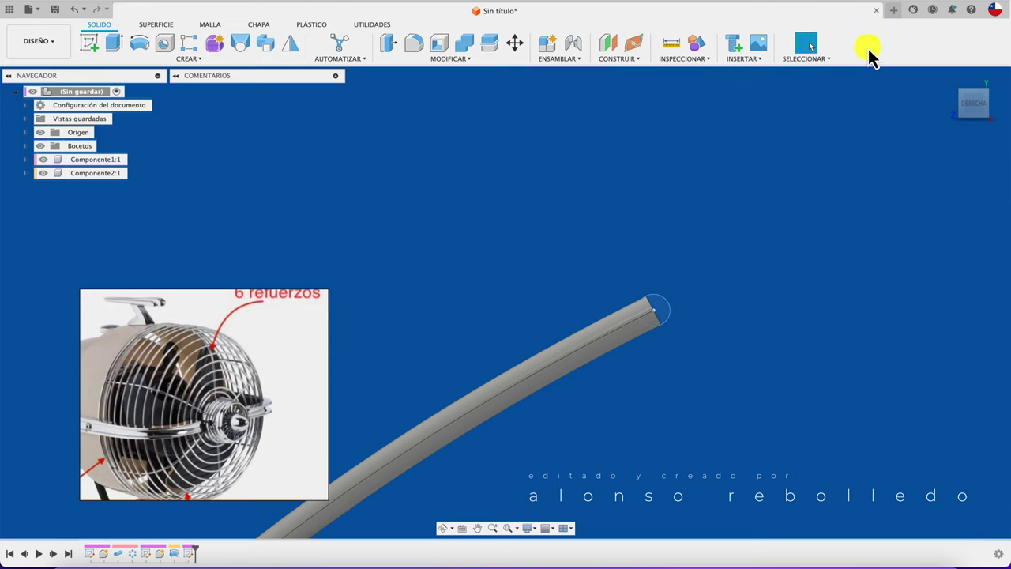
Revolve the 3 mm circle 360° about the Z axis into a top ring as new component Componente3.
left_click(139, 44)
mouse_move(591, 289)
middle_mouse_down("shift")
mouse_move(640, 240)
mouse_move(655, 268)
mouse_move(648, 293)
middle_mouse_up("shift")
left_click(670, 424)
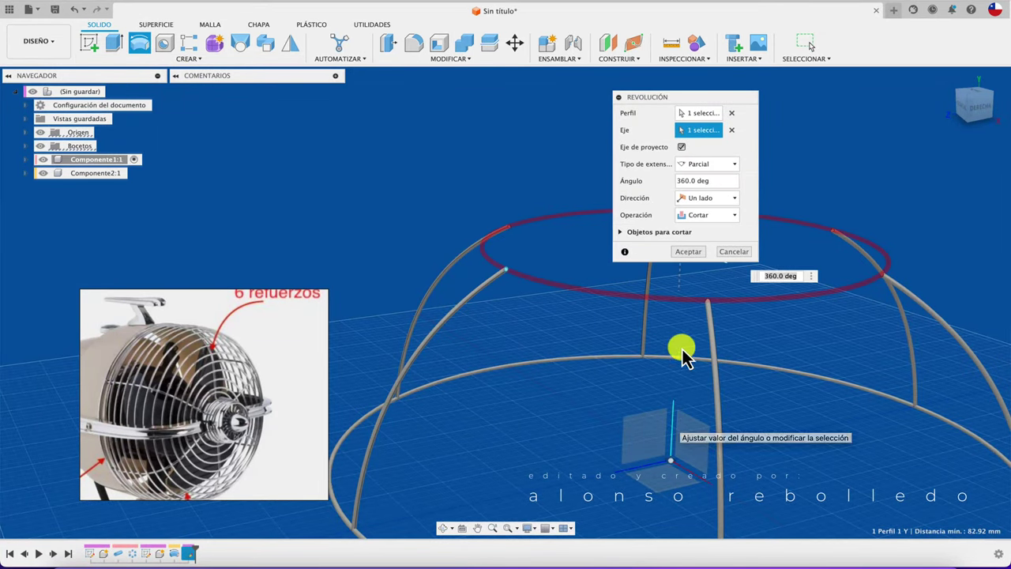
left_click(715, 215)
left_click(708, 231)
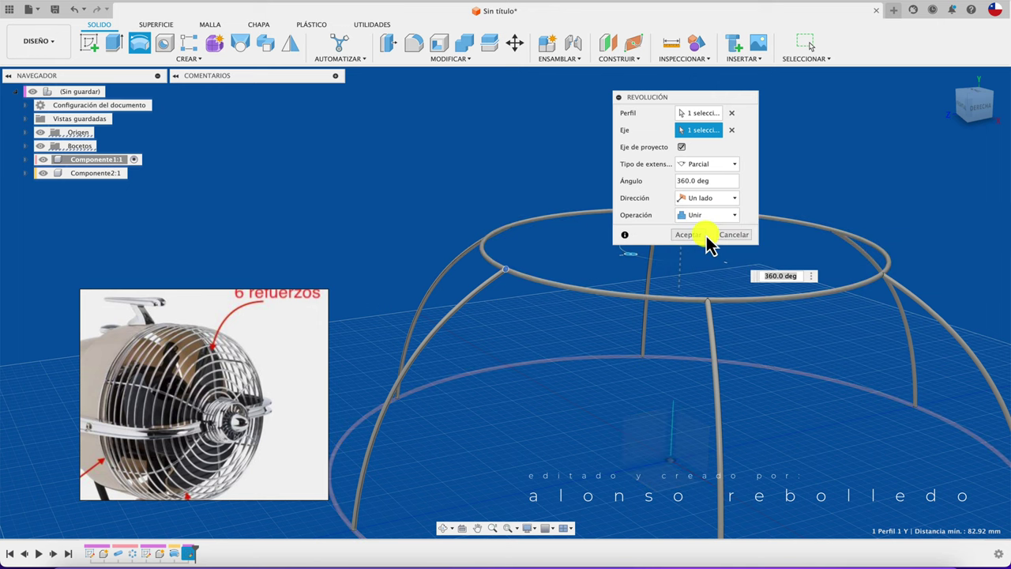
left_click(729, 215)
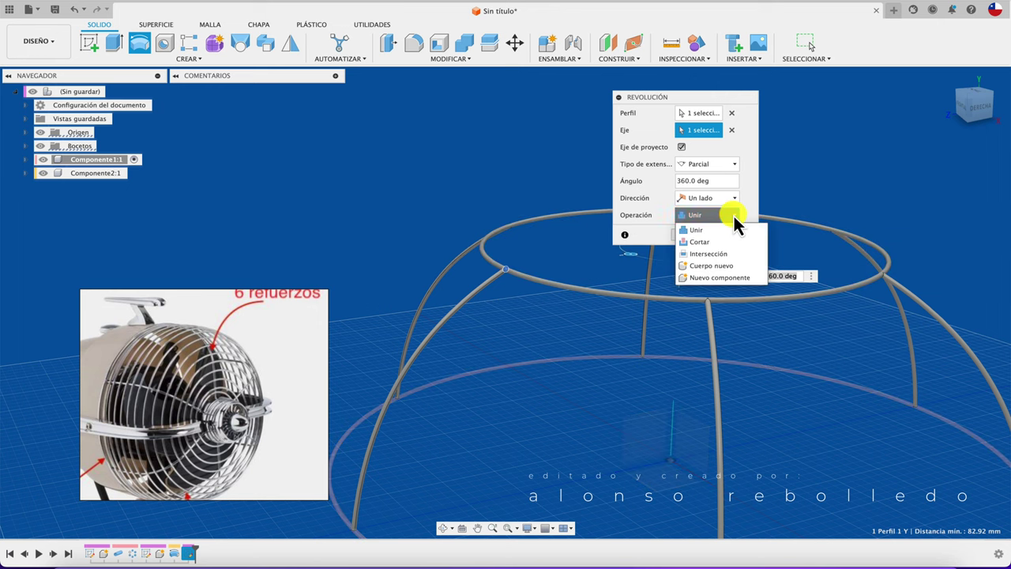
left_click(720, 278)
left_click(693, 237)
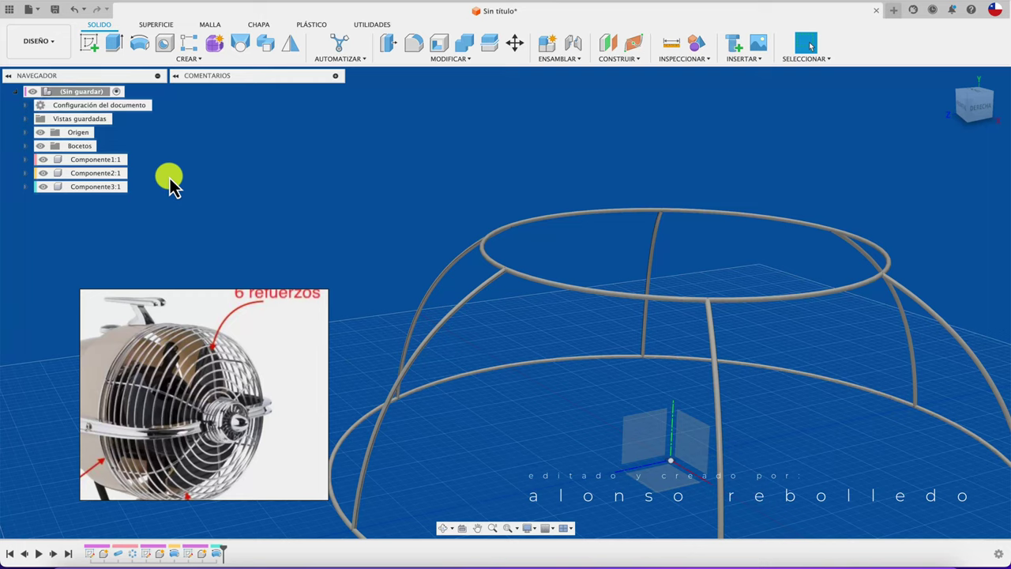
scroll(228, 203, "down", 3)
middle_click_drag(228, 203, 203, 199, "shift")
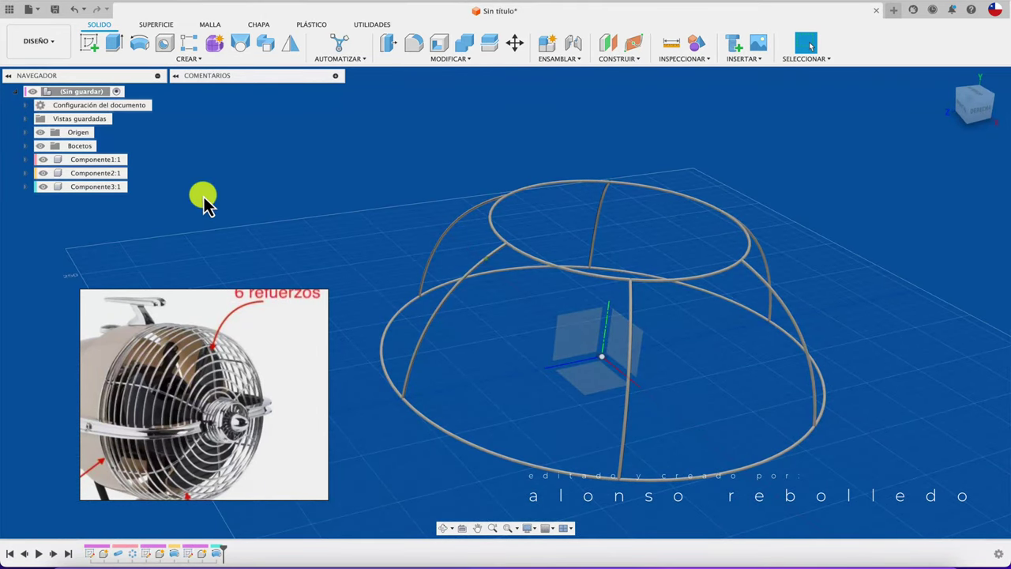
left_click(116, 177)
left_click(111, 160)
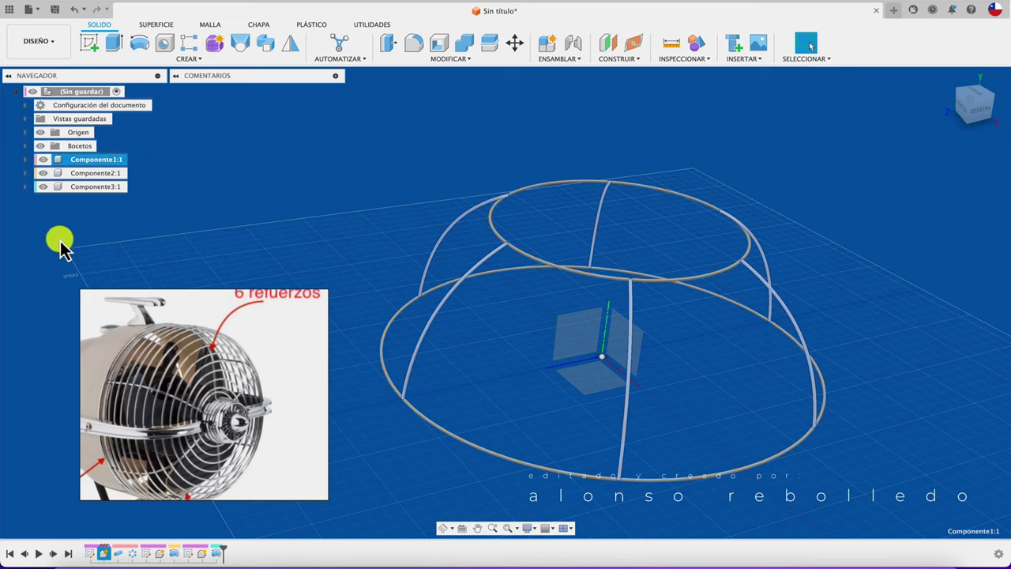
left_click(212, 232)
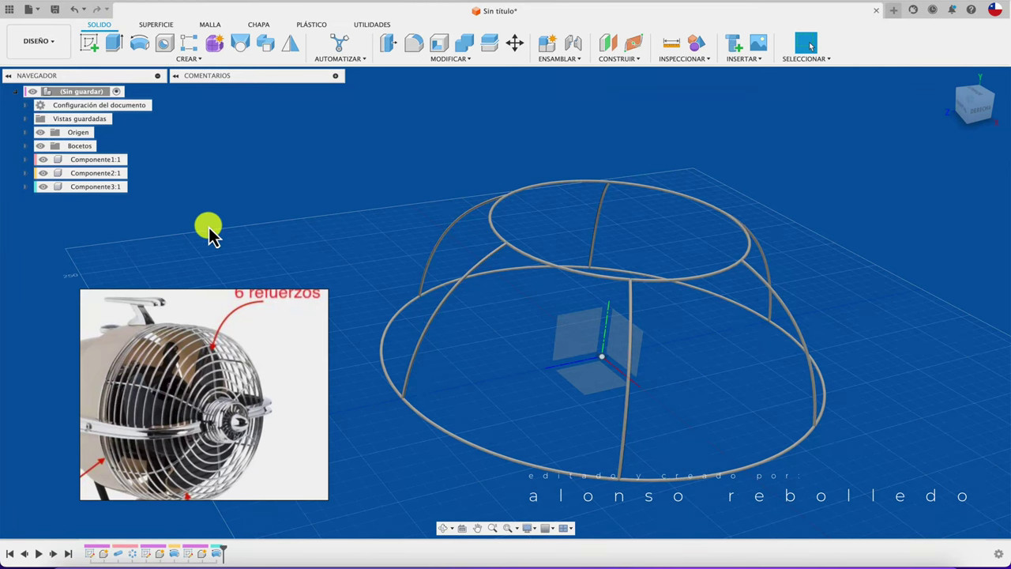
middle_click_drag(213, 229, 509, 277, "shift")
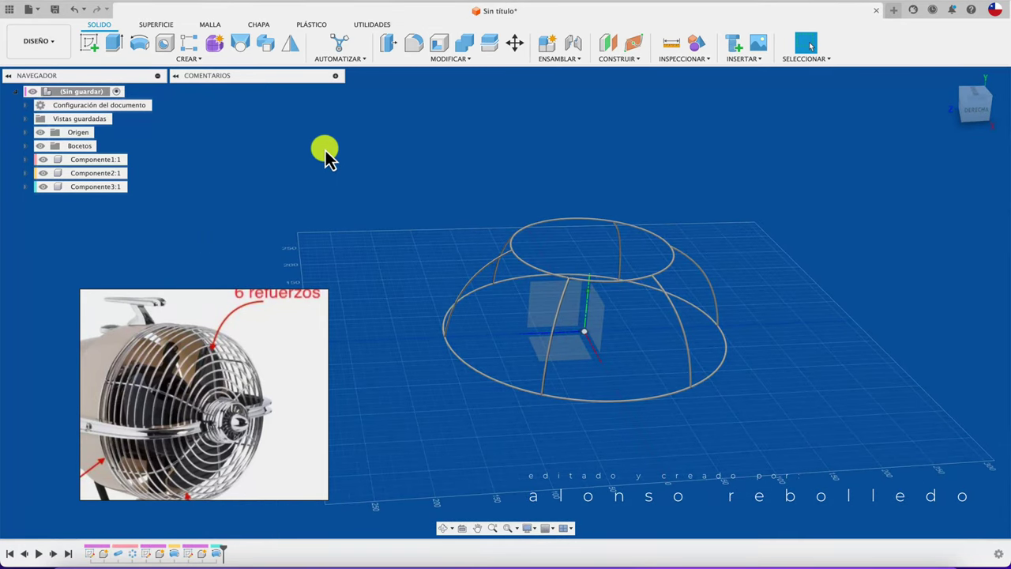
Start a sketch on the origin plane facing the dome profile and zoom in on the rib's lower corner.
left_click(161, 25)
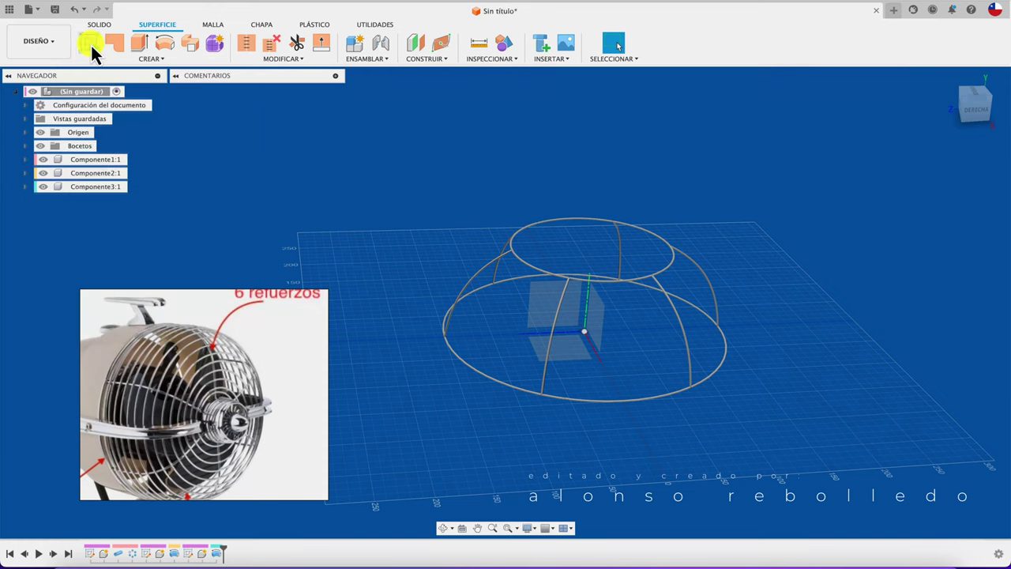
left_click(91, 45)
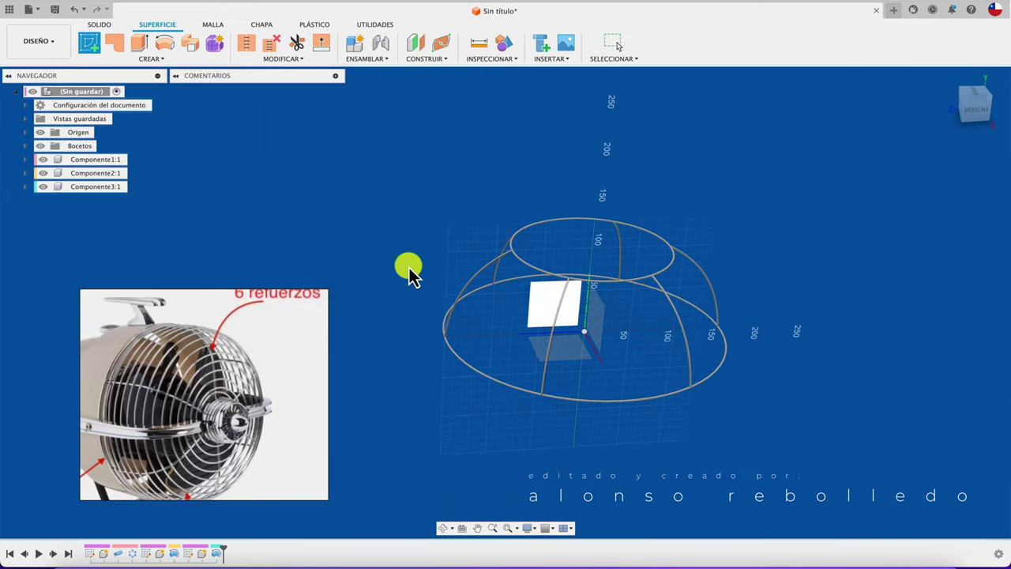
left_click(557, 305)
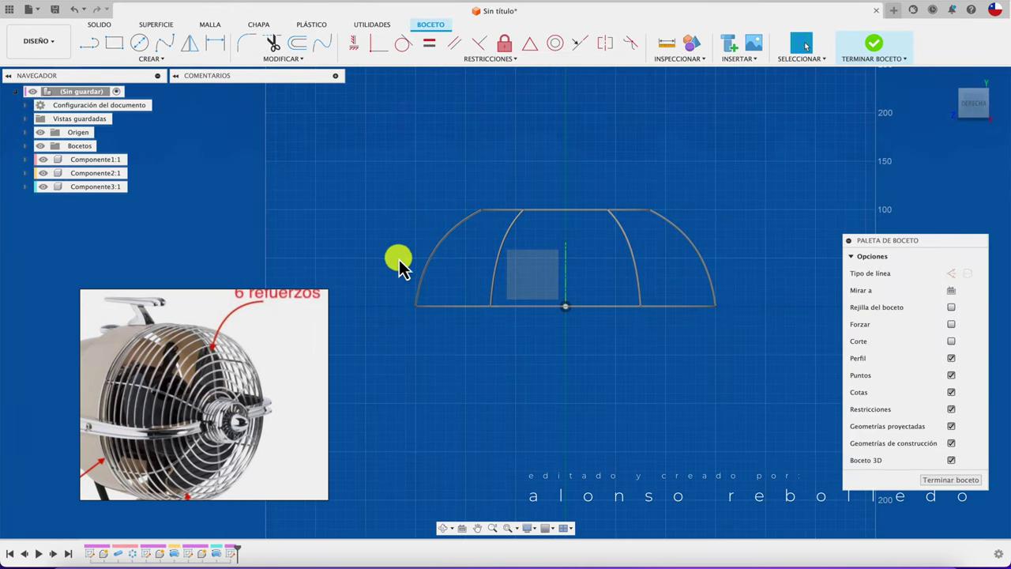
scroll(399, 265, "up", 1)
scroll(398, 264, "up", 2)
scroll(399, 264, "up", 2)
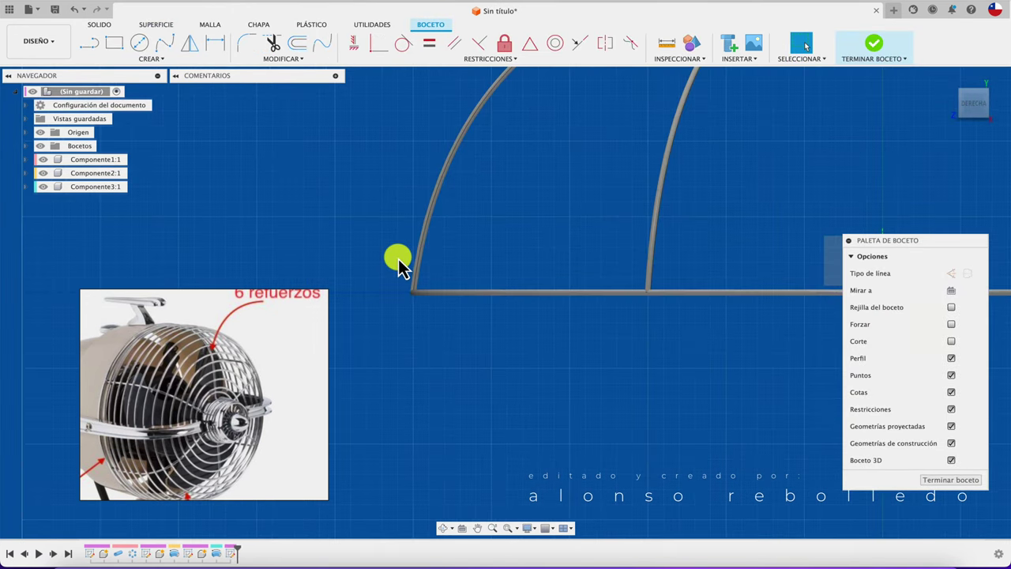
scroll(399, 265, "up", 2)
middle_click_drag(399, 264, 414, 265)
scroll(389, 287, "up", 2)
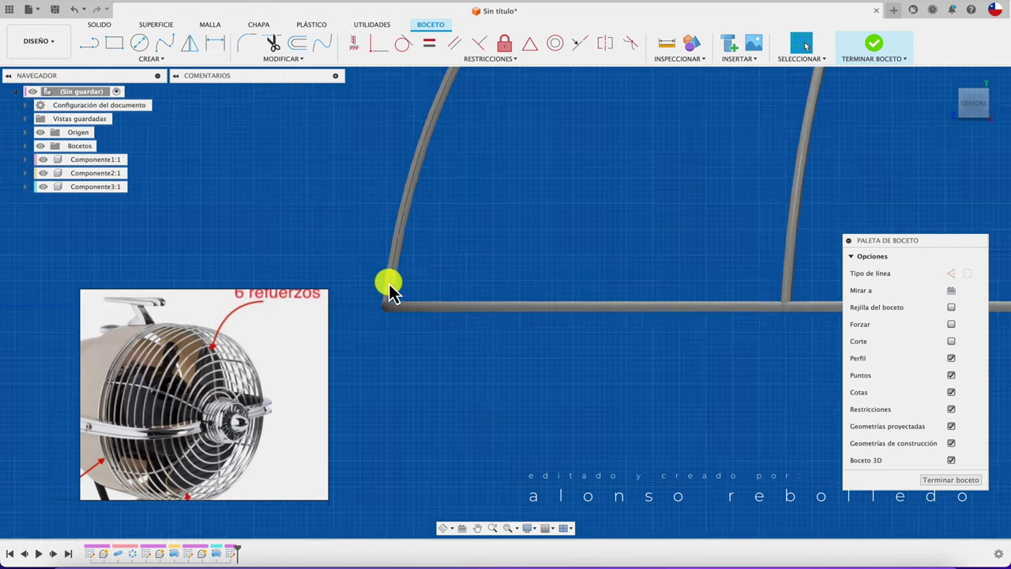
scroll(390, 289, "up", 2)
scroll(391, 289, "up", 2)
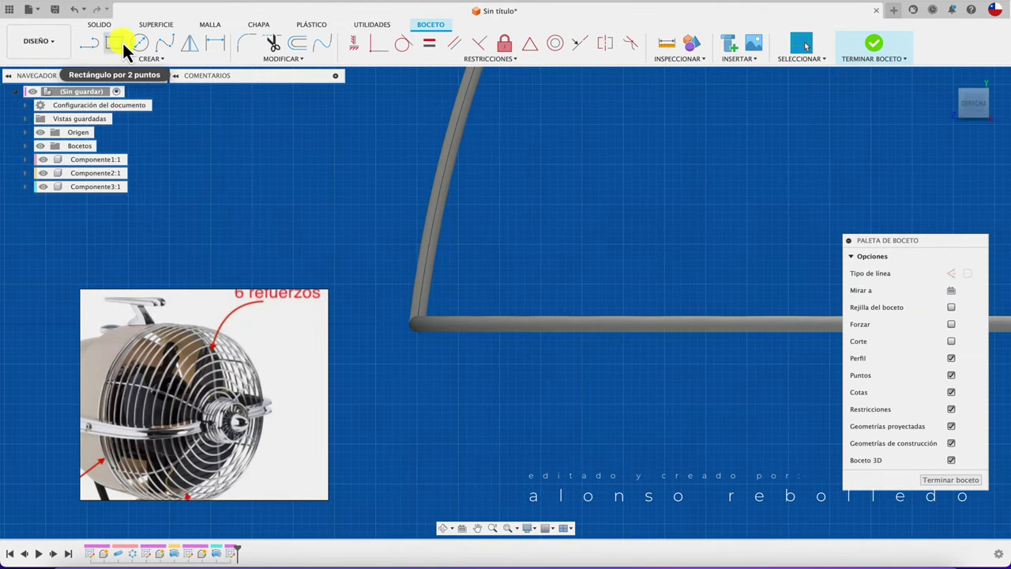
left_click(139, 43)
left_click(396, 257)
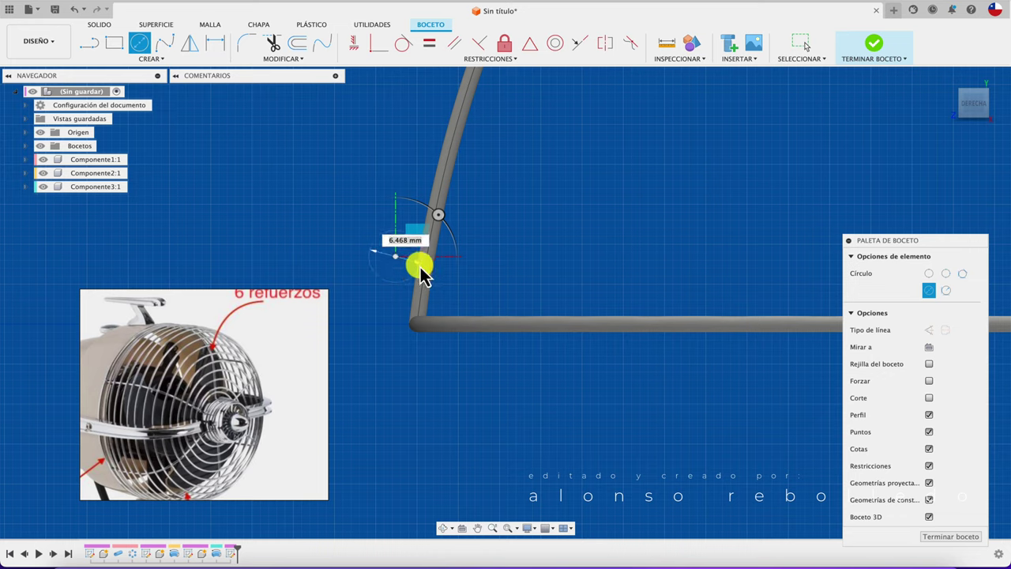
left_click(412, 267)
key("Escape")
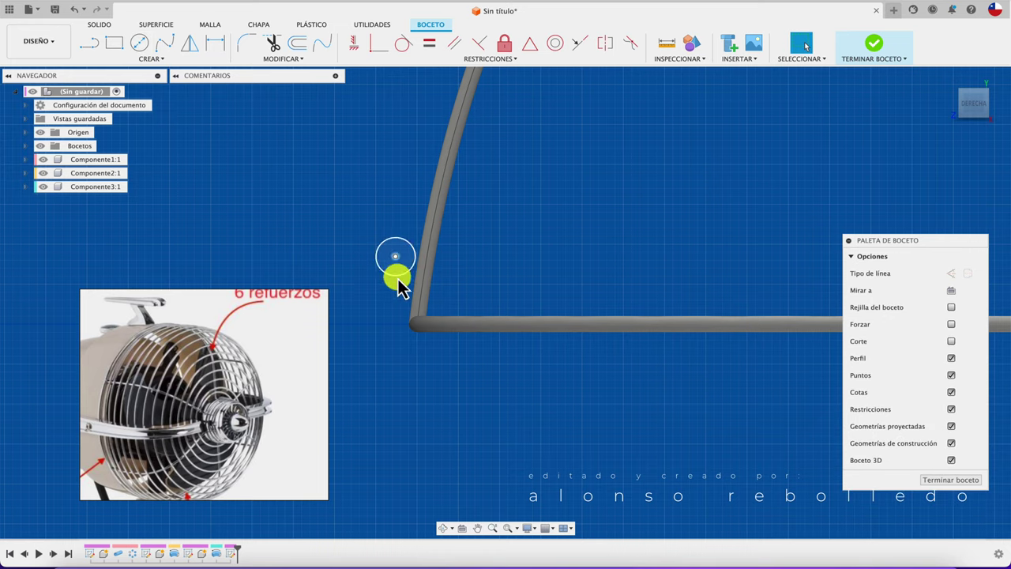
left_click(396, 276)
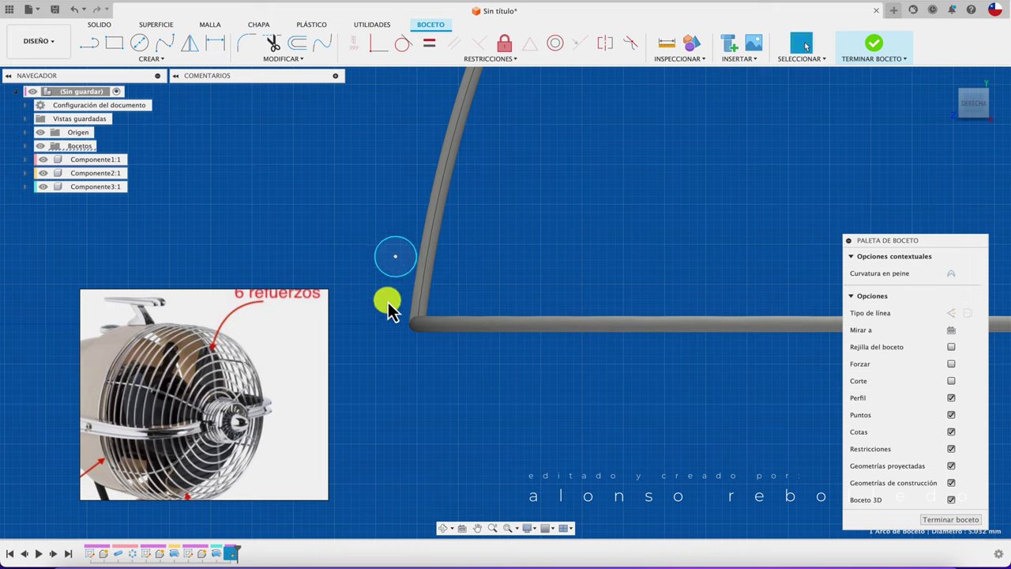
left_click(390, 308)
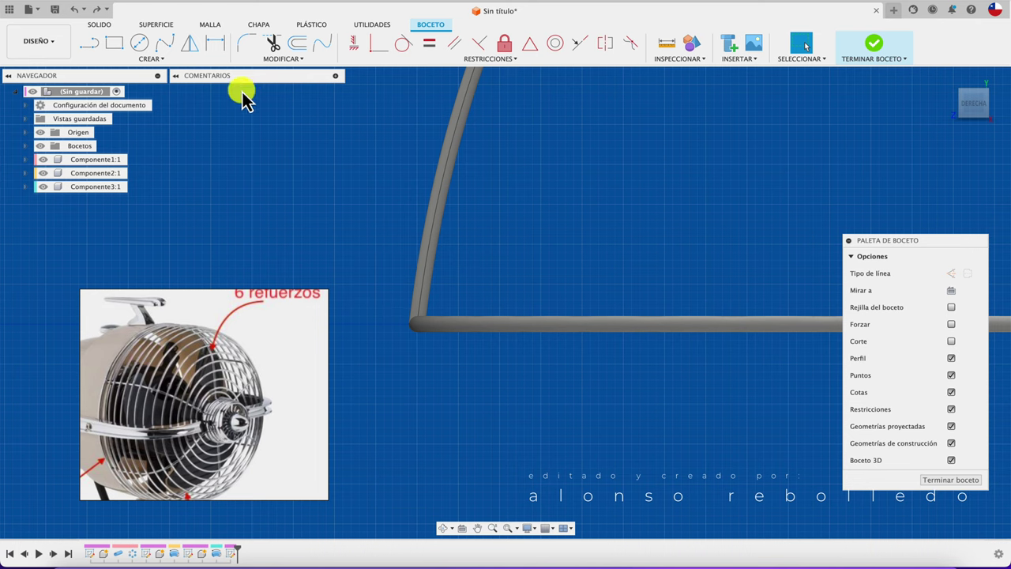
Project the curved rib's face into the side-plane sketch as reference geometry.
left_click(178, 61)
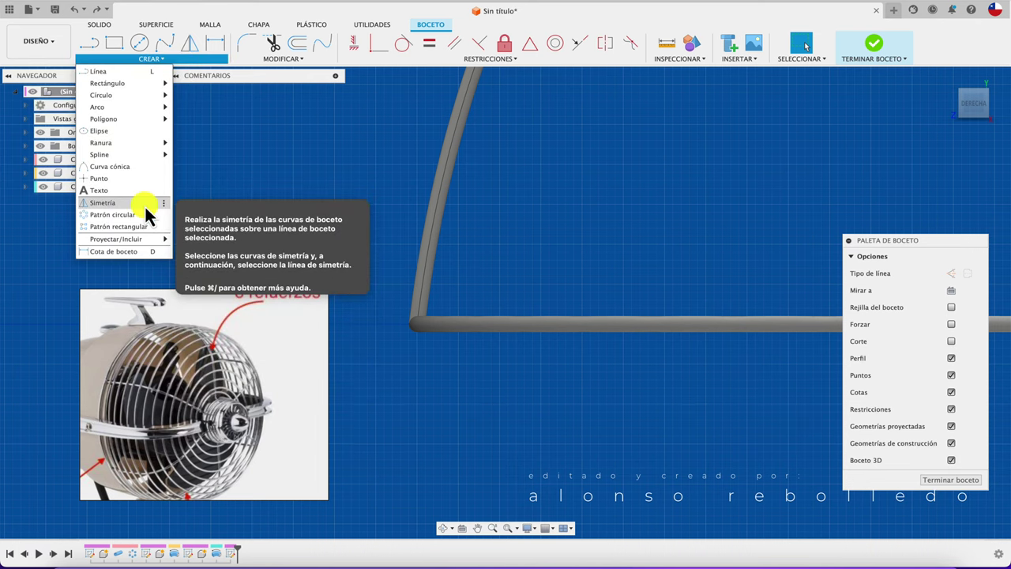
mouse_move(116, 238)
left_click(198, 239)
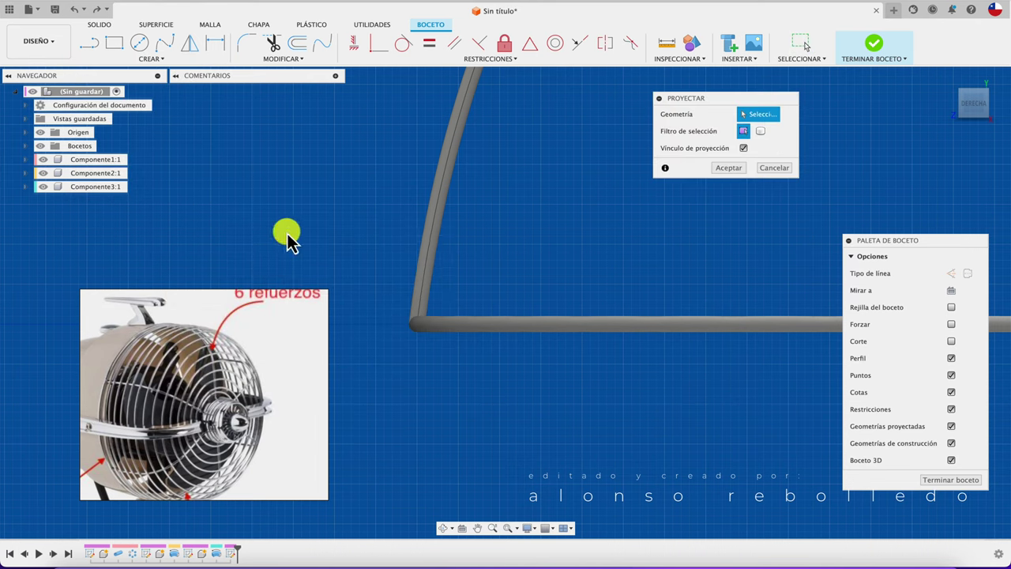
left_click(425, 261)
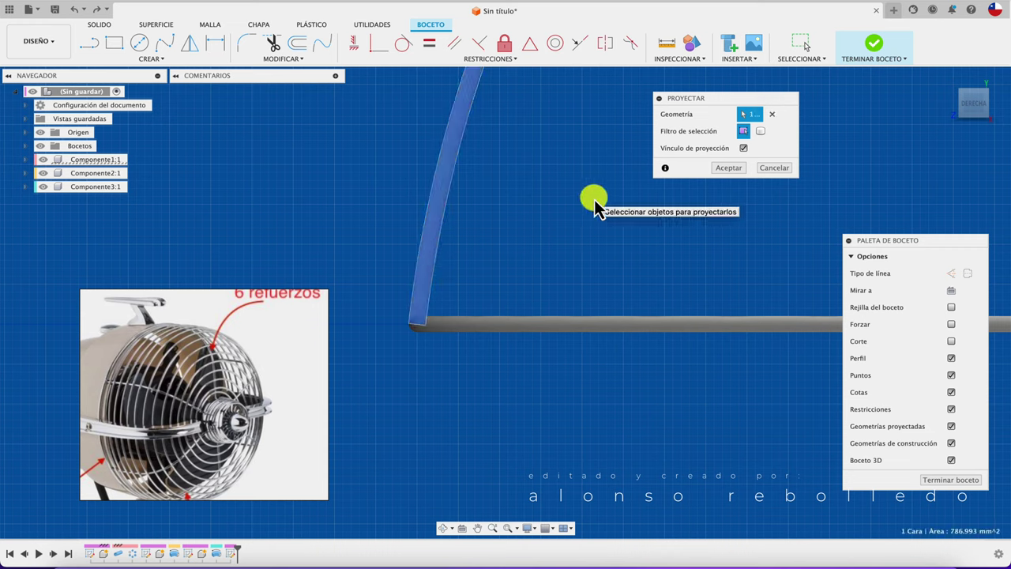
left_click(725, 169)
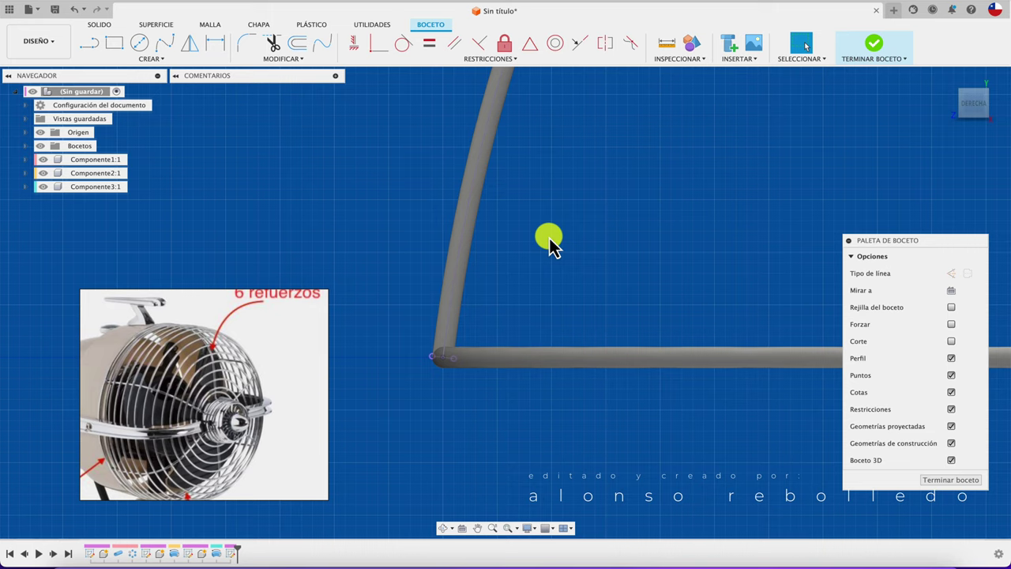
Intersect the whole curved rib body with the sketch plane to add its section to the sketch.
left_click(163, 61)
left_click(132, 181)
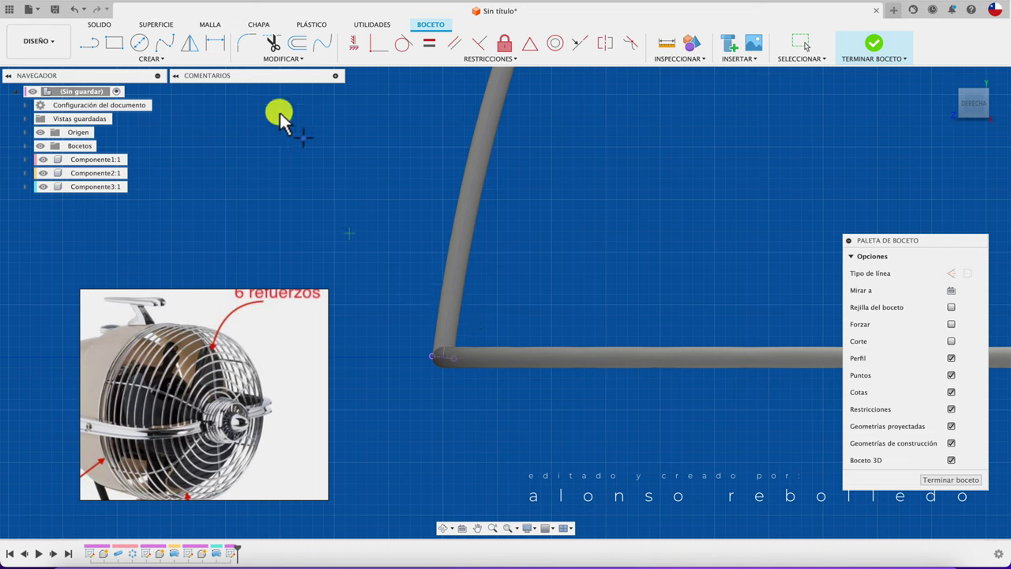
left_click(170, 62)
mouse_move(118, 239)
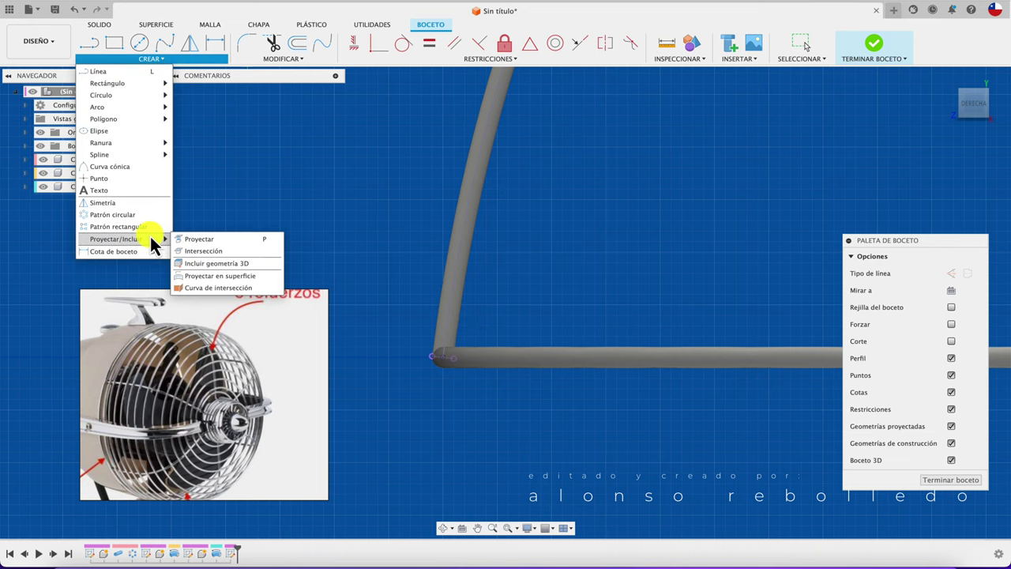
left_click(190, 251)
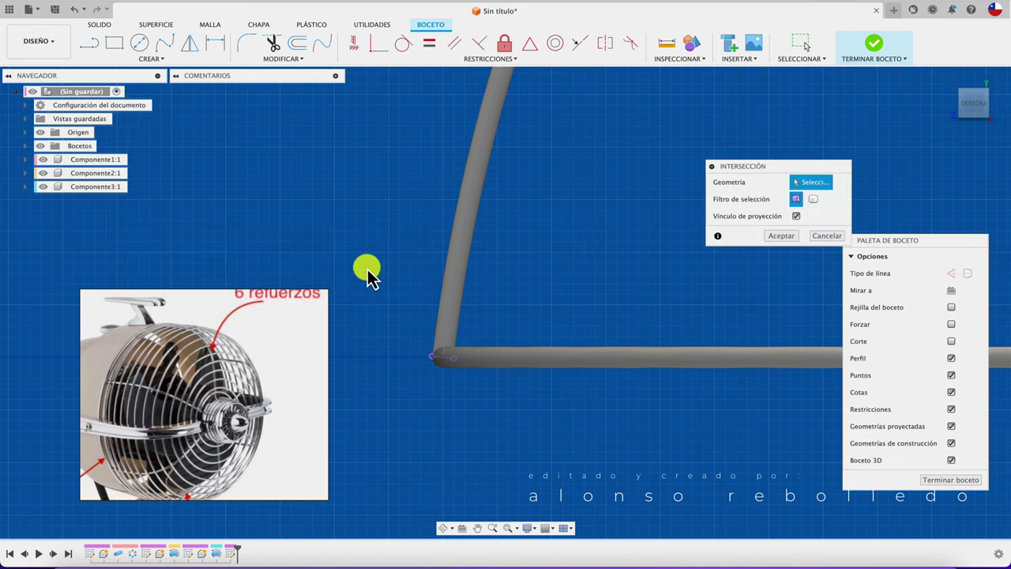
left_click(444, 273)
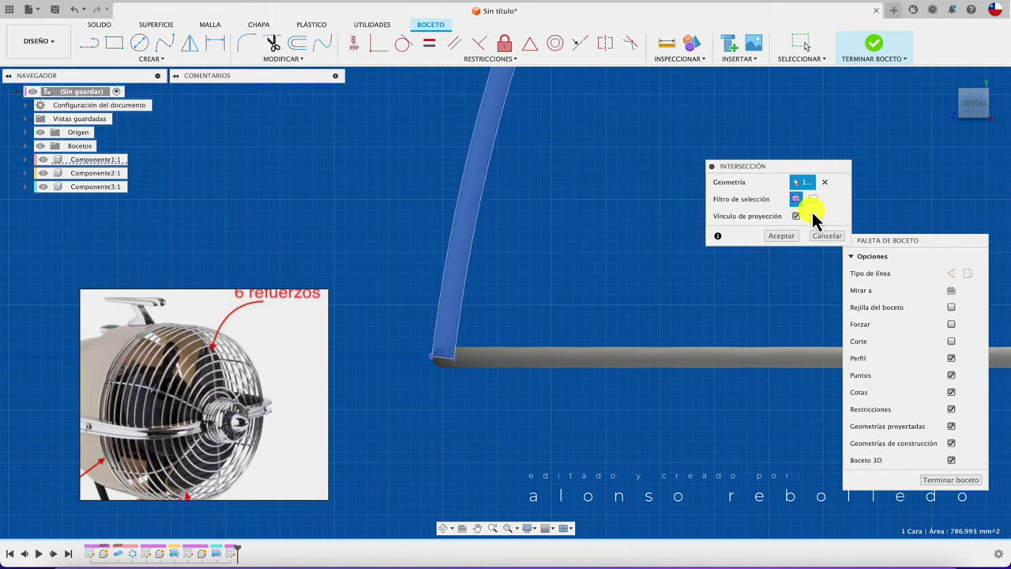
left_click(812, 199)
left_click(447, 311)
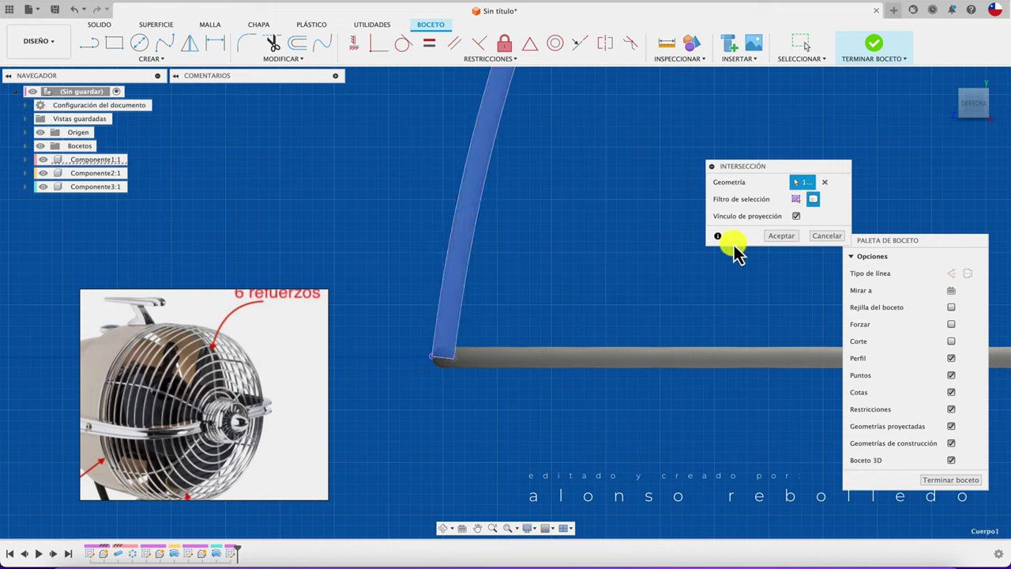
left_click(782, 235)
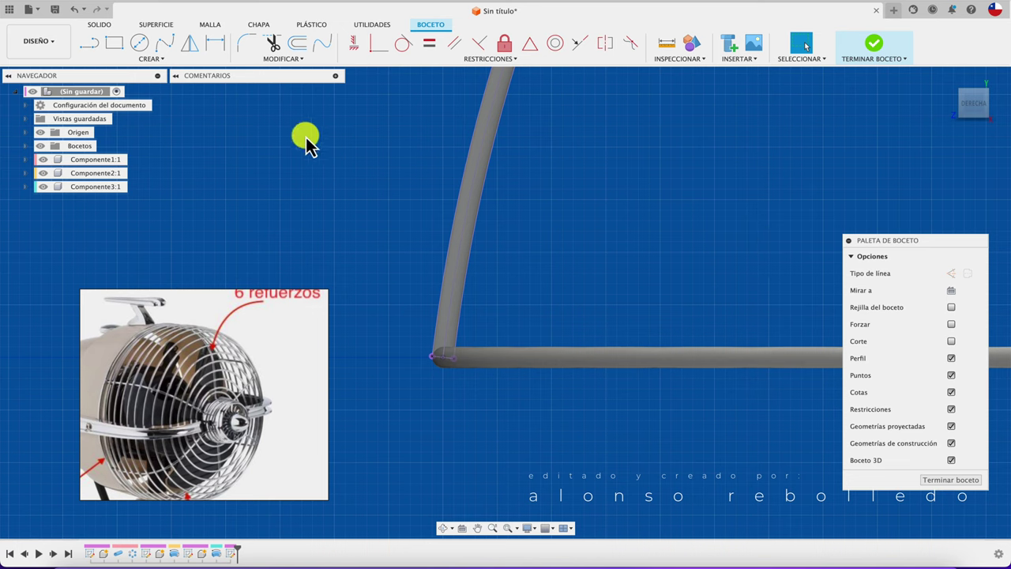
left_click(162, 63)
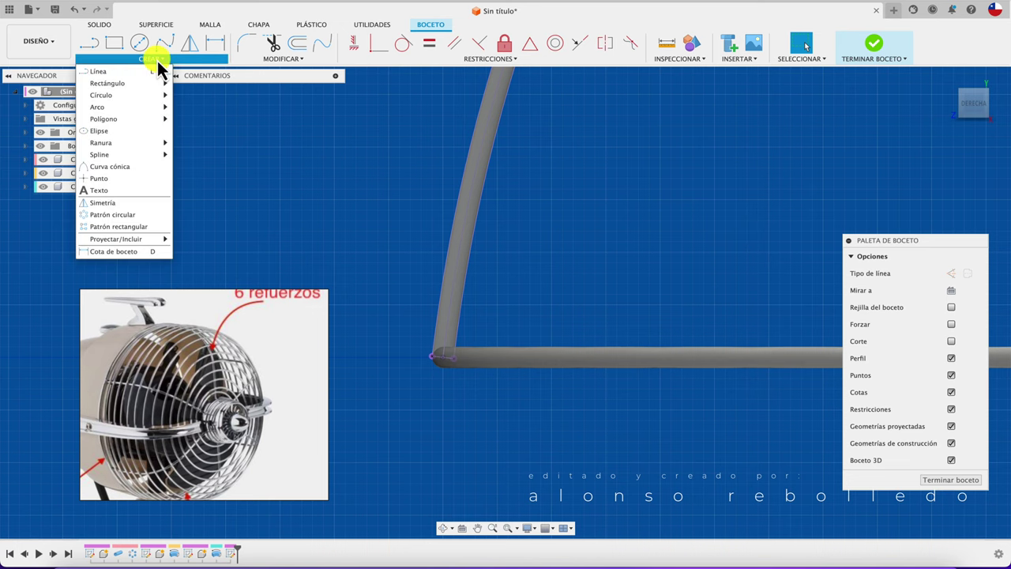
Place a point on the curved rod and draw a circle beside it touching the rod.
left_click(151, 181)
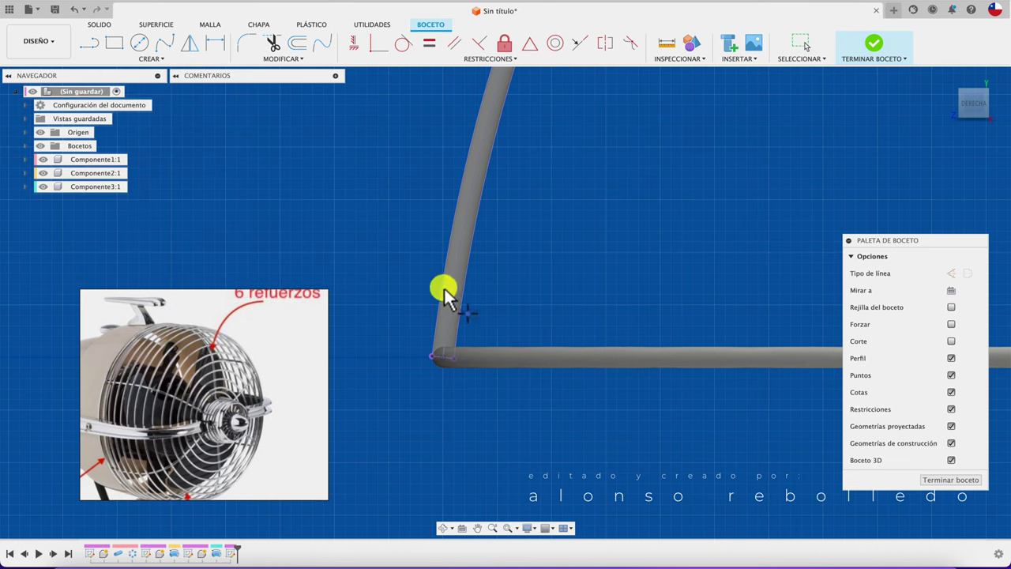
scroll(446, 292, "down", 2)
scroll(446, 292, "up", 3)
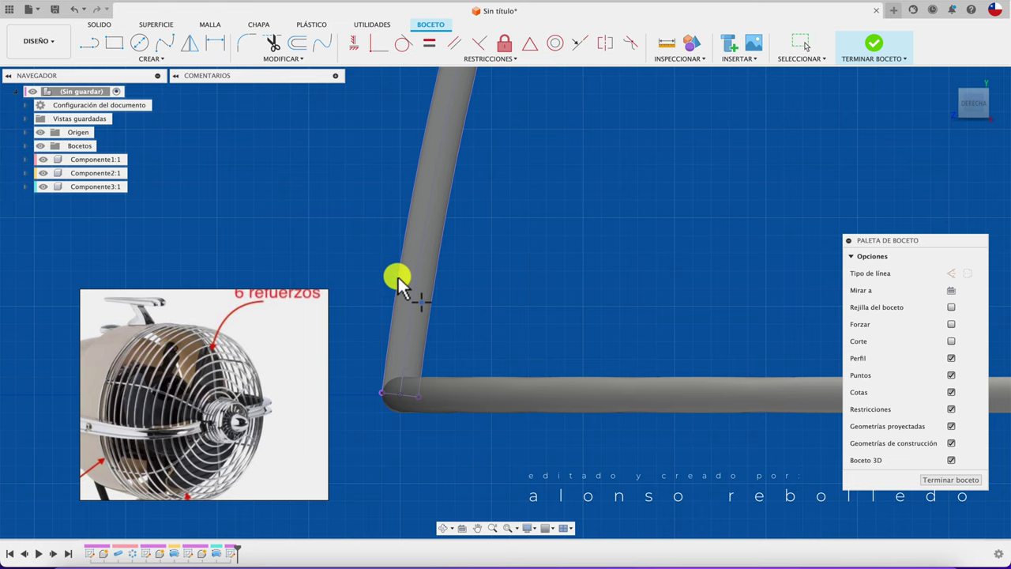
left_click(398, 277)
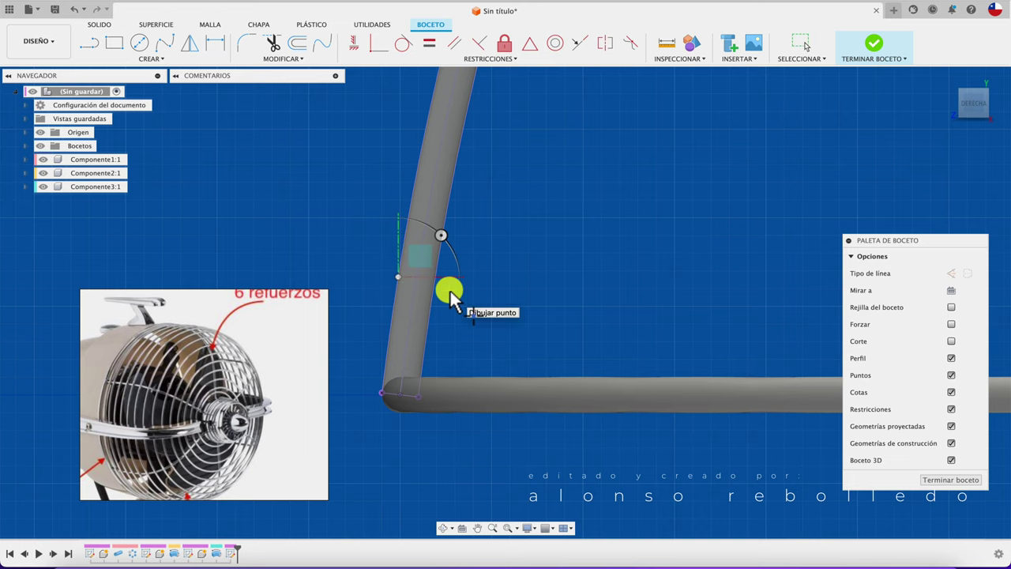
left_click(140, 44)
scroll(417, 276, "up", 2)
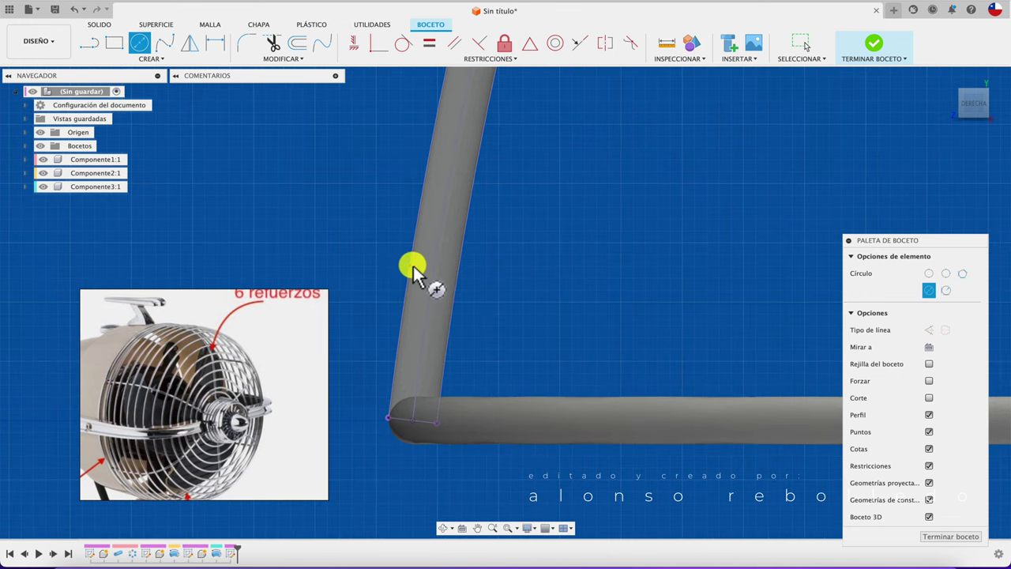
left_click(372, 263)
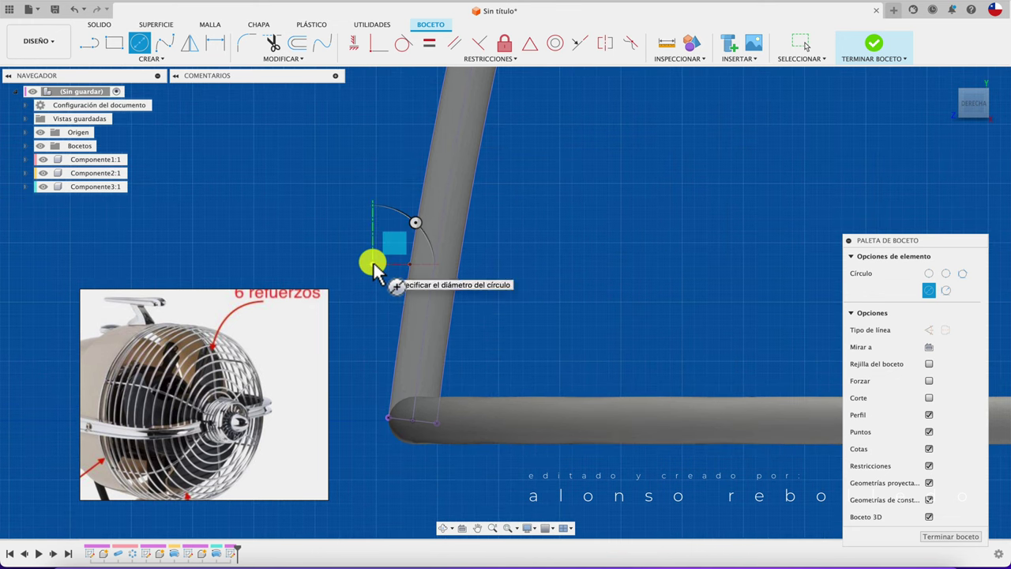
left_click(413, 265)
key("Escape")
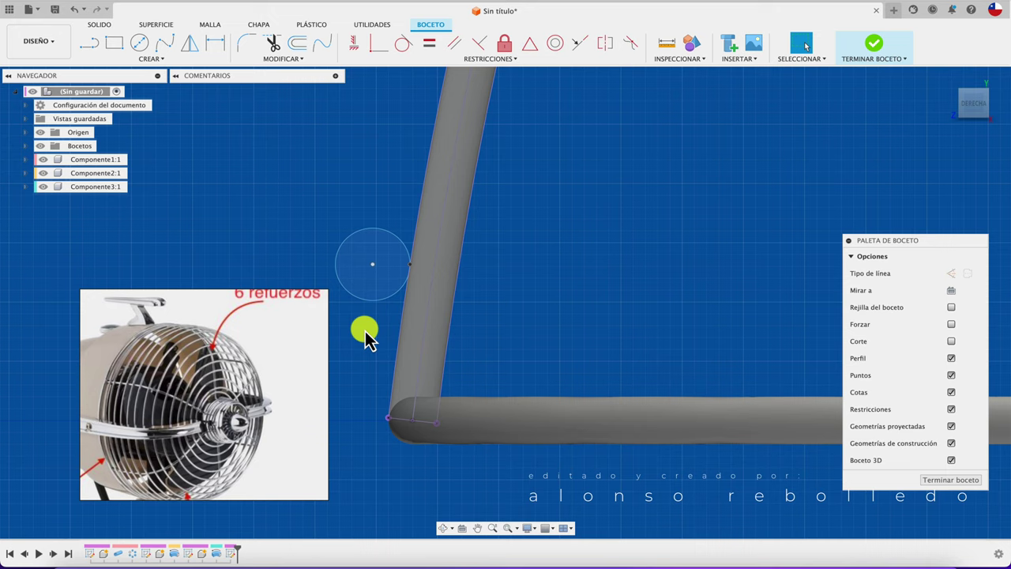
Dimension the circle's diameter to 2 mm.
left_click(409, 293)
key("d")
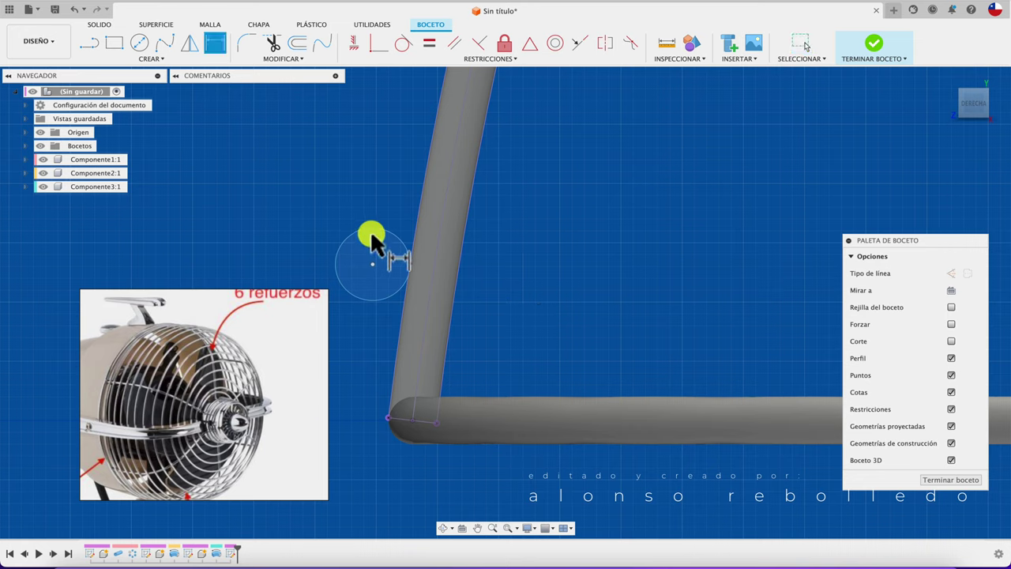
left_click(373, 234)
left_click(326, 185)
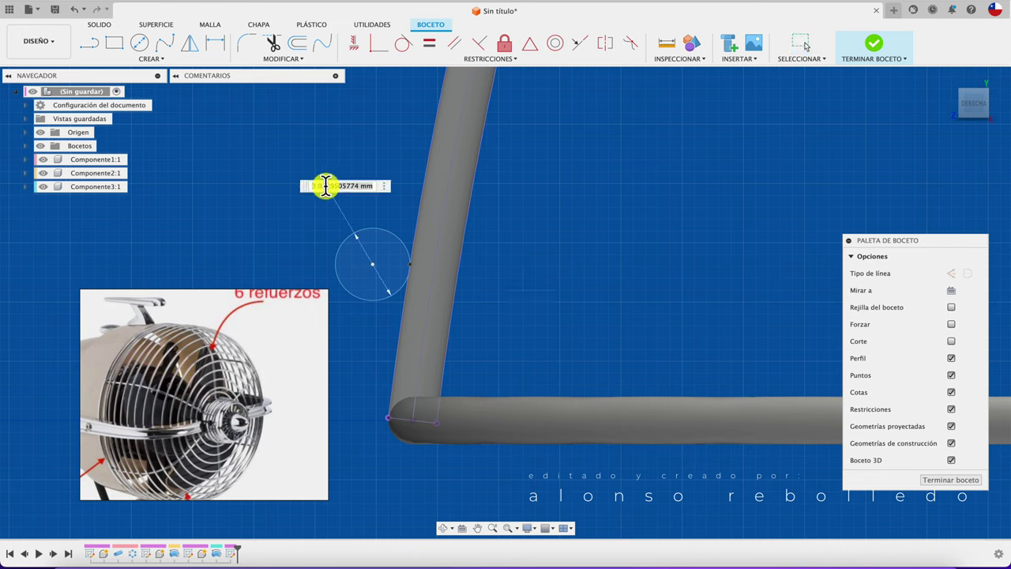
key("Return")
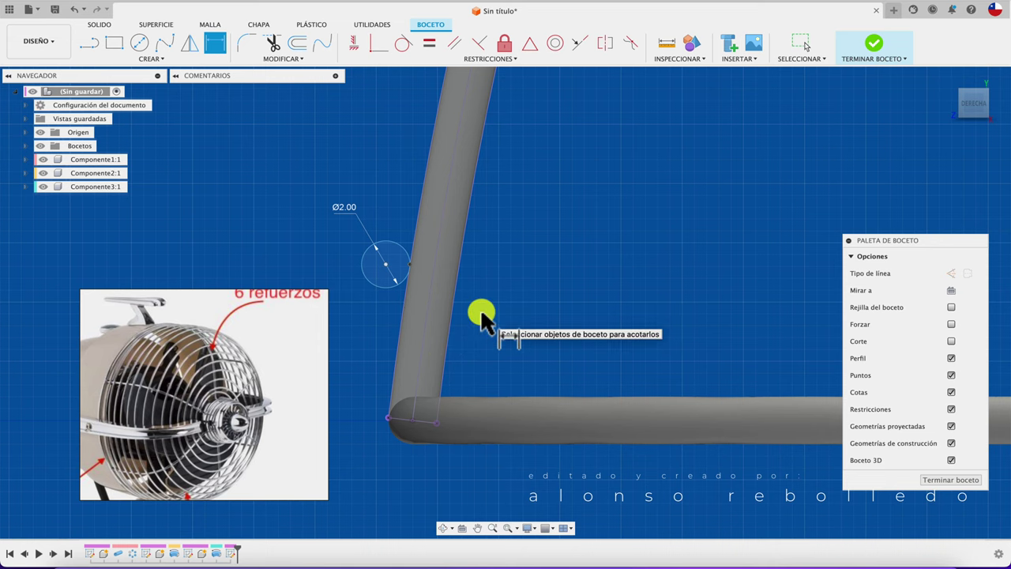
Zoom in and out around the sketch to inspect the 2 mm circle beside the rod.
scroll(481, 307, "down", 3)
scroll(480, 307, "down", 3)
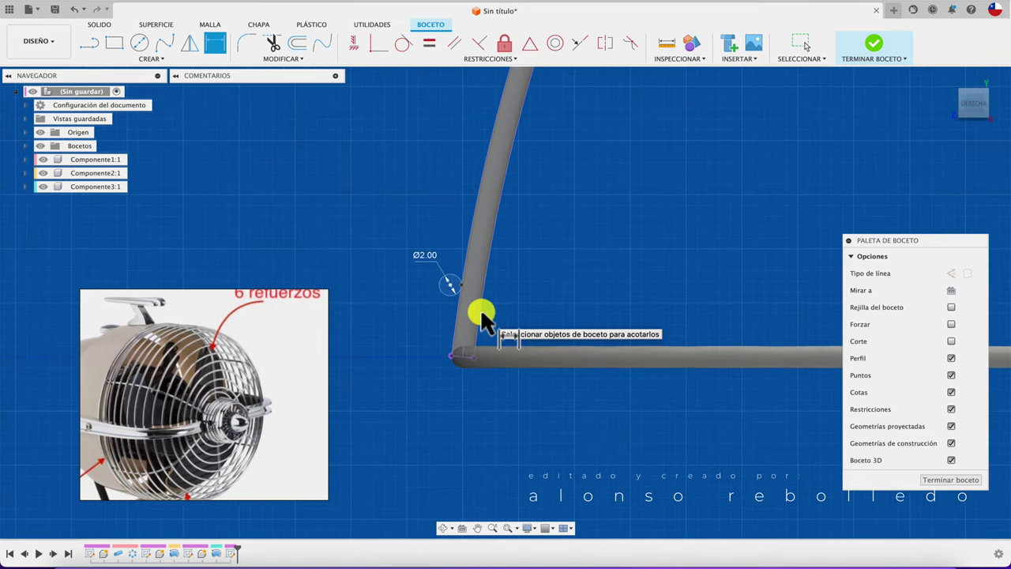
scroll(480, 307, "up", 2)
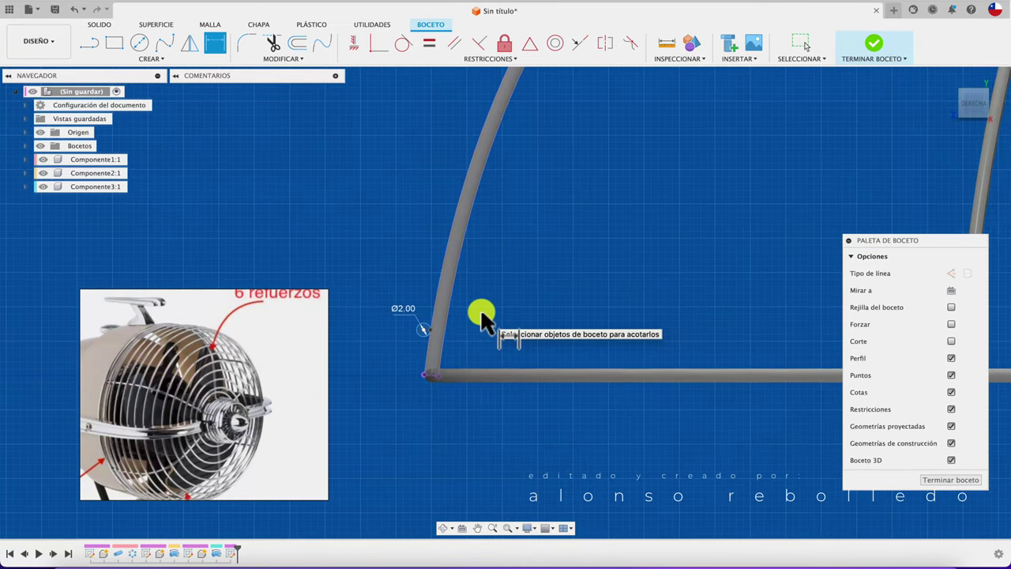
scroll(480, 307, "down", 2)
scroll(480, 307, "down", 2)
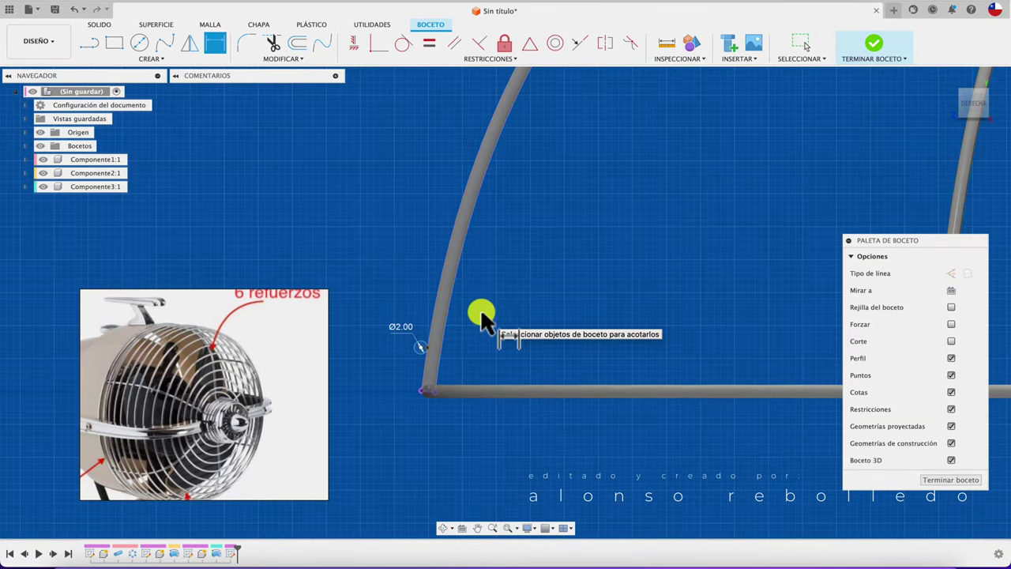
scroll(480, 307, "down", 1)
scroll(480, 307, "up", 2)
scroll(477, 307, "down", 2)
scroll(489, 303, "down", 1)
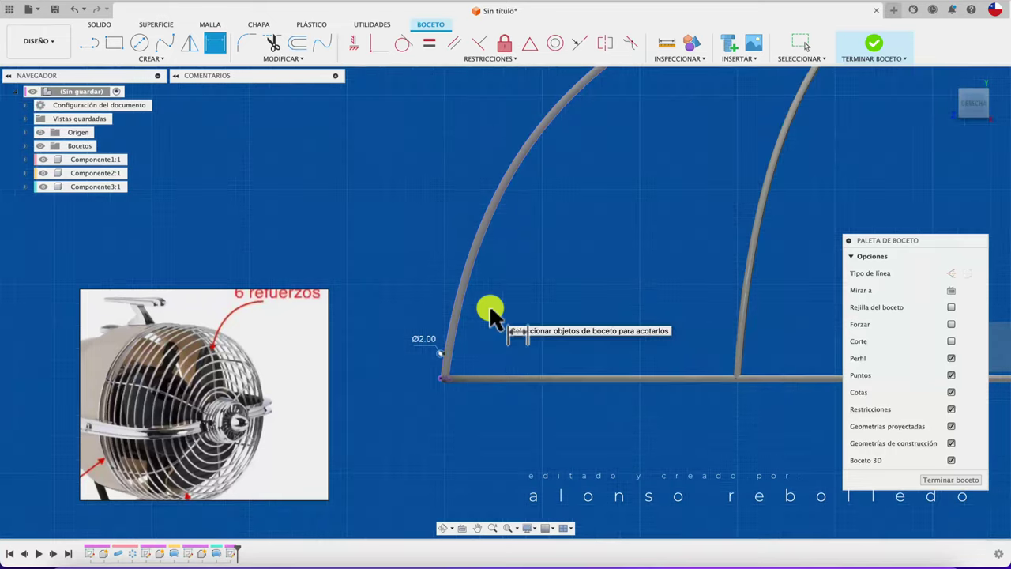
scroll(489, 303, "up", 2)
scroll(489, 303, "down", 1)
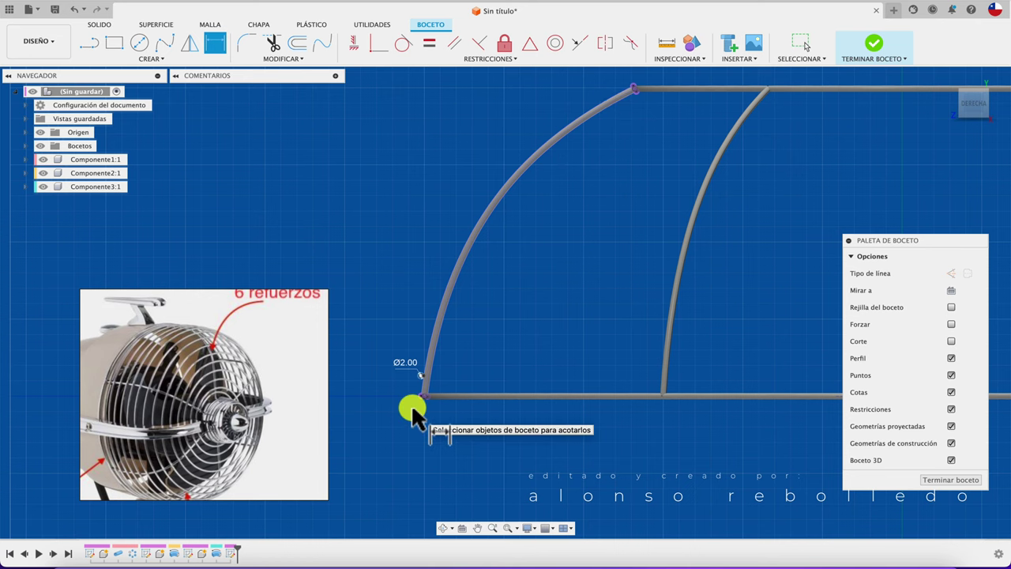
scroll(354, 316, "up", 3)
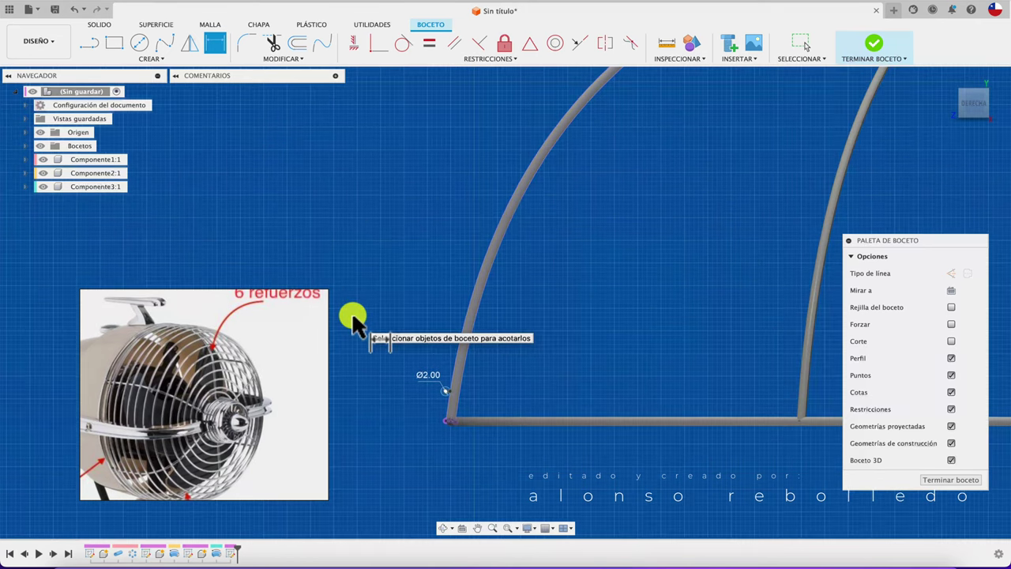
left_click(166, 61)
left_click(359, 225)
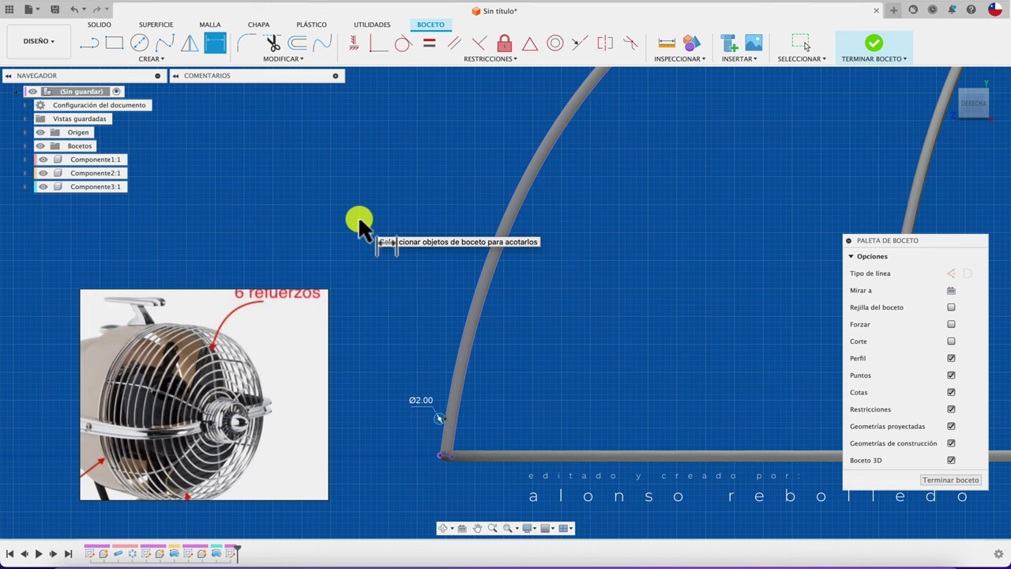
Switch to the SUPERFICIE tools, orbit around the rod and ring, and start Superficie de contorno.
left_click(161, 27)
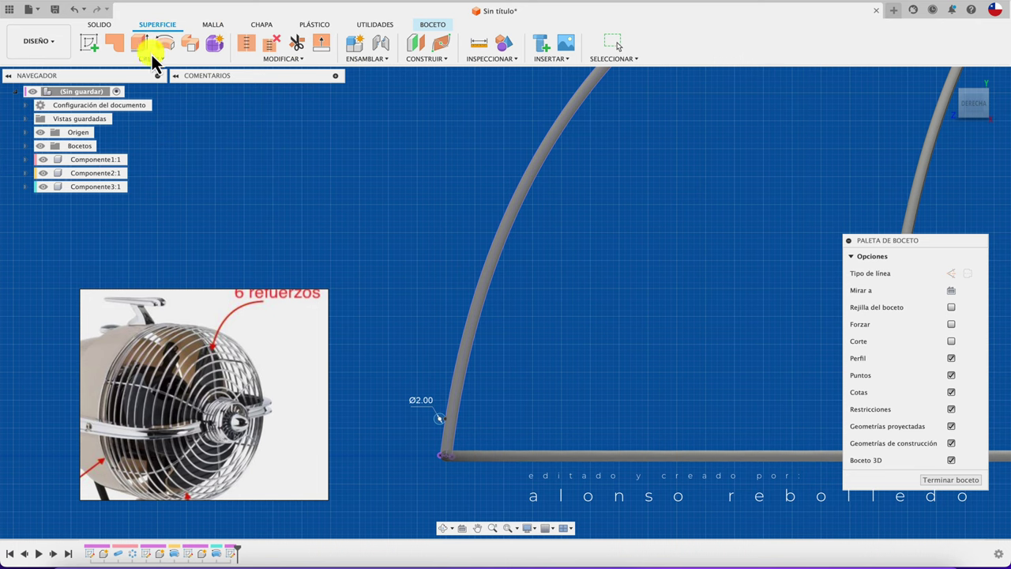
middle_click_drag(457, 480, 463, 473, "shift")
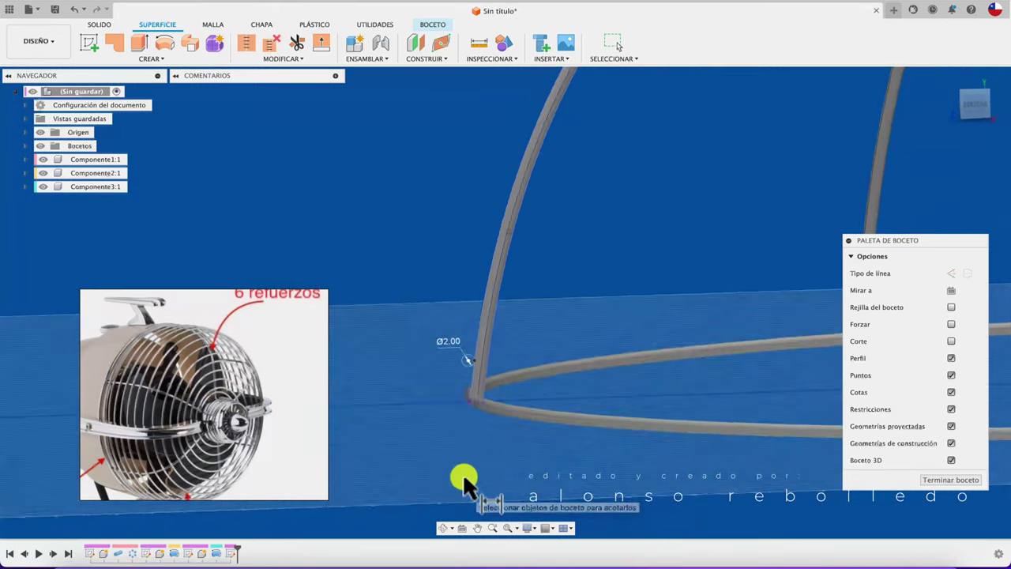
scroll(490, 406, "up", 3)
scroll(494, 396, "up", 3)
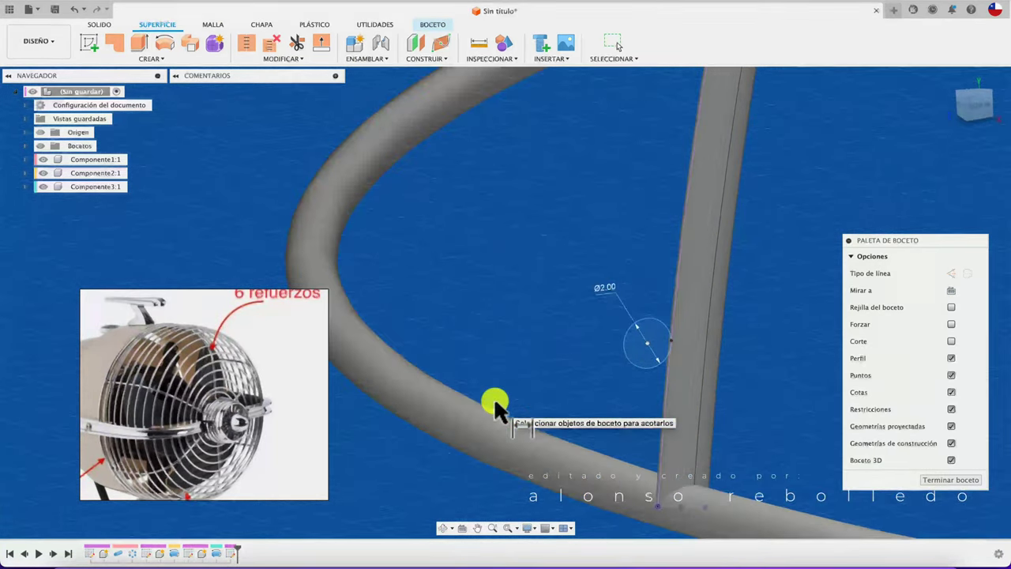
middle_click_drag(493, 397, 621, 351, "shift")
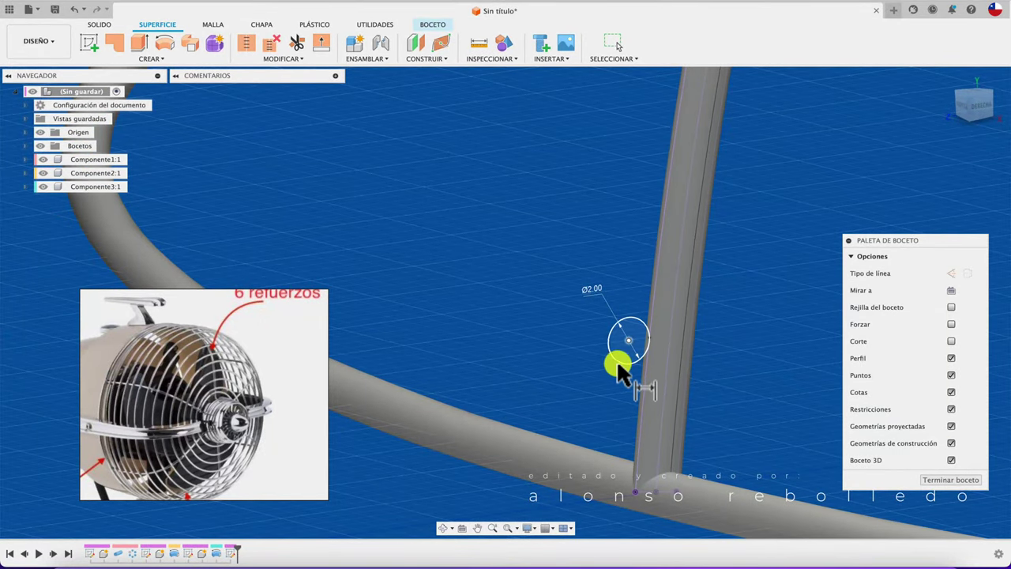
left_click(114, 42)
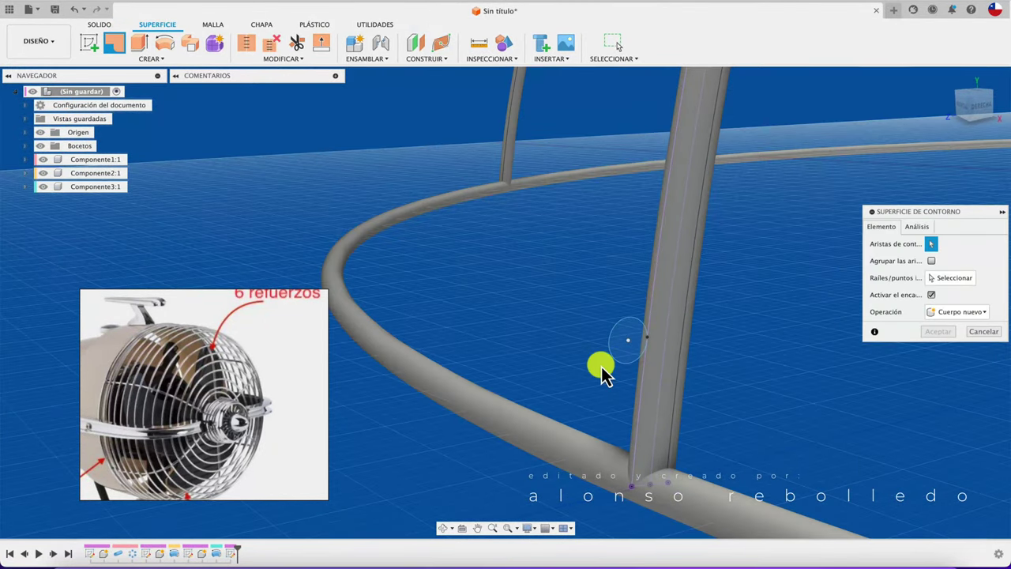
Fill the 2 mm circle profile as a patch surface body beside the curved rib.
left_click(624, 353)
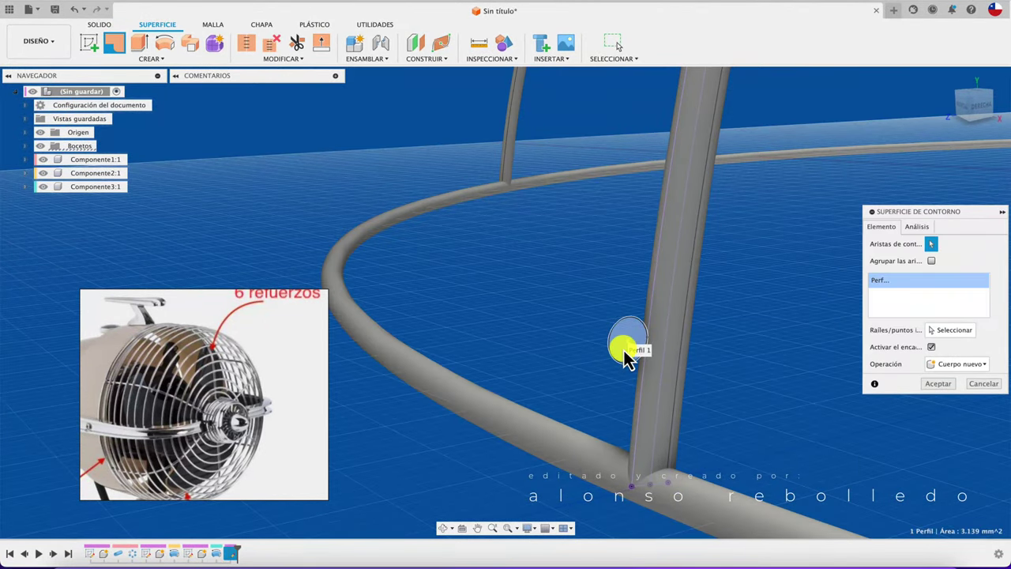
left_click(939, 384)
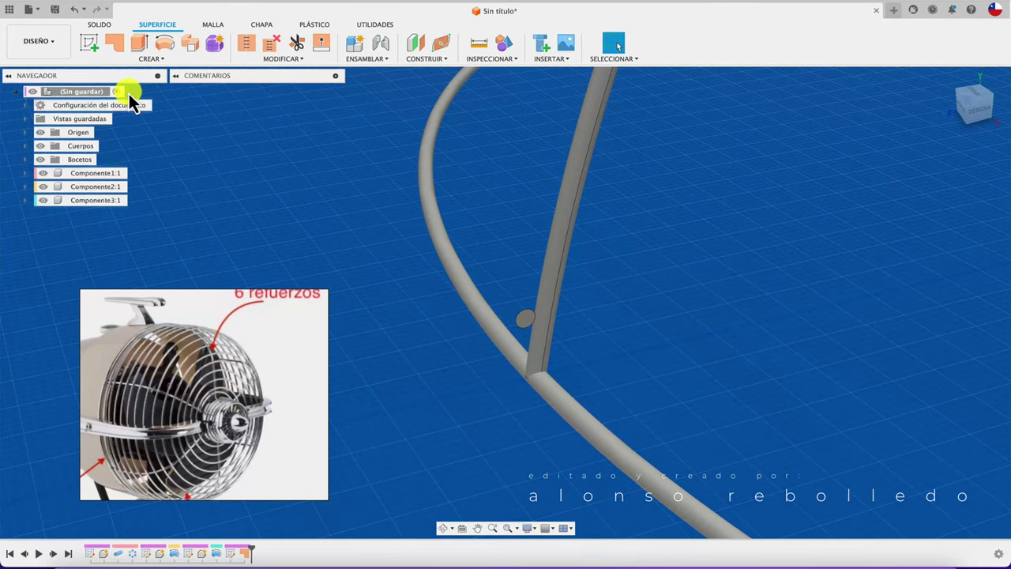
left_click(141, 62)
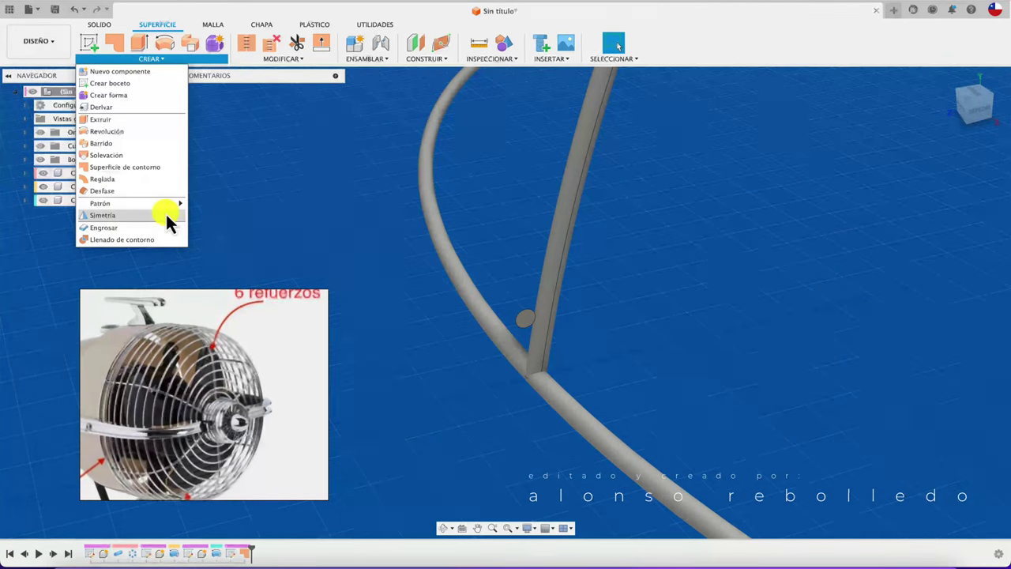
mouse_move(100, 203)
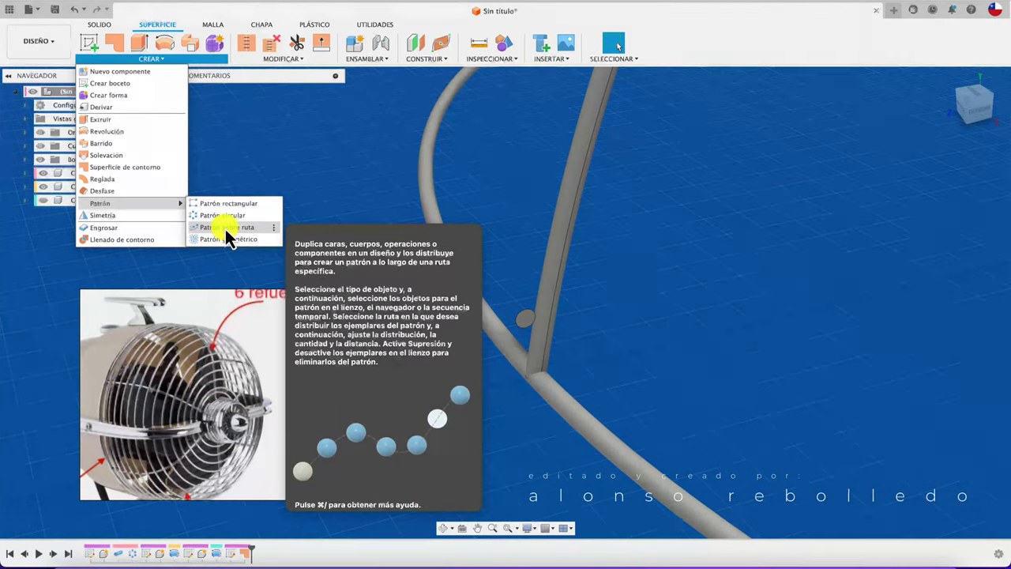
Pattern the small circular surface body along the curved rod, spreading copies up the arch.
left_click(225, 229)
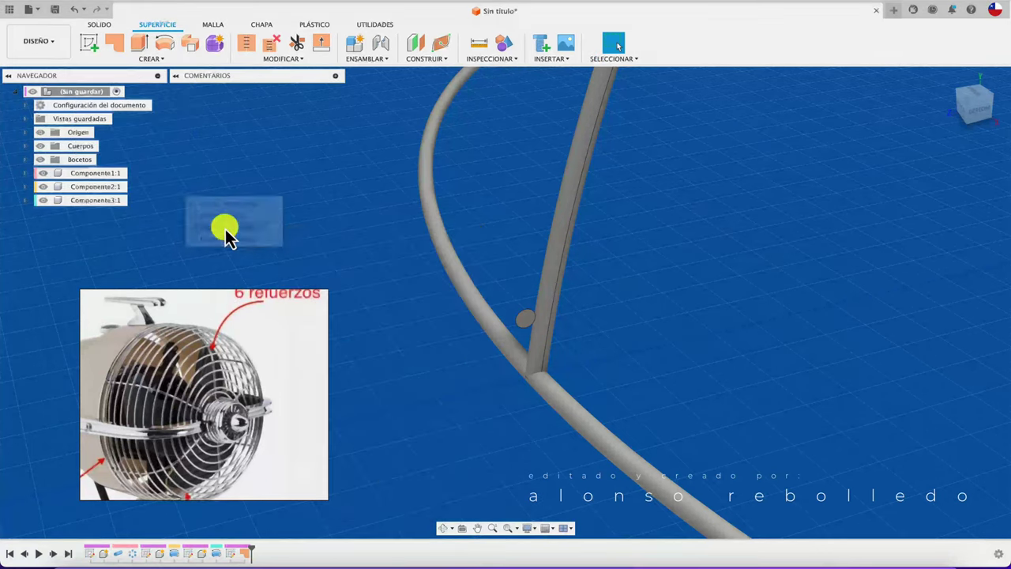
left_click(527, 319)
left_click(952, 278)
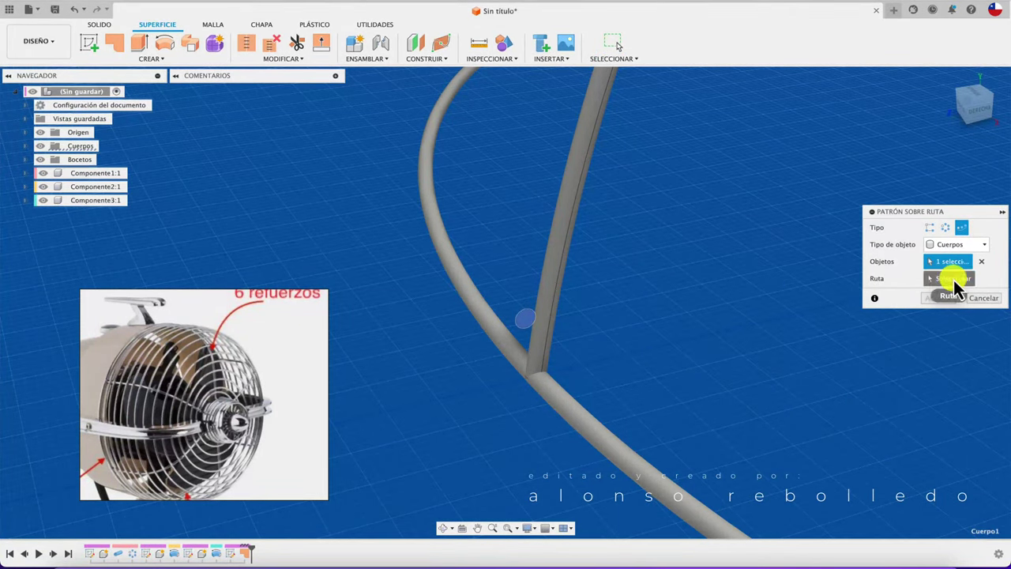
left_click(561, 273)
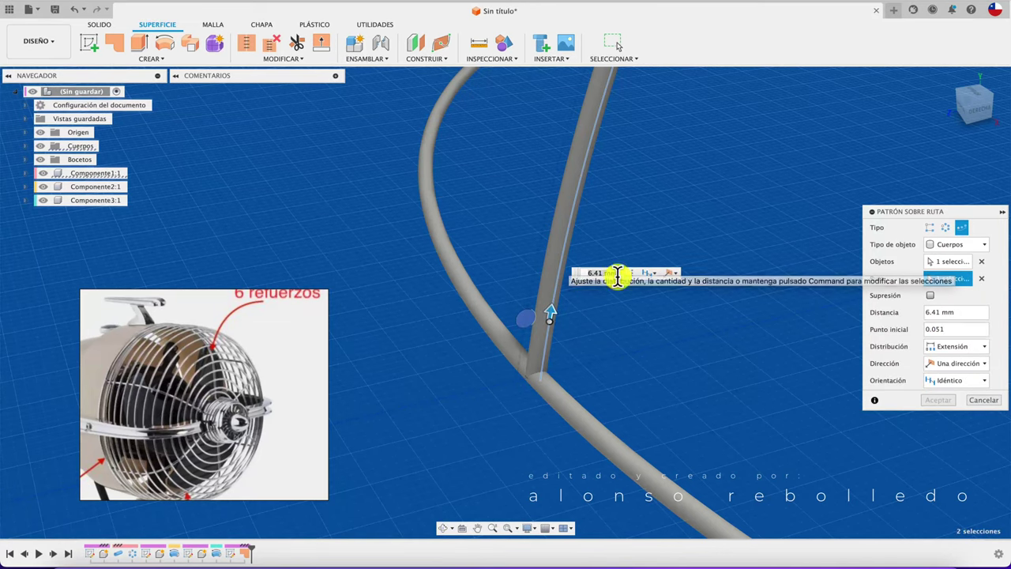
left_click(979, 119)
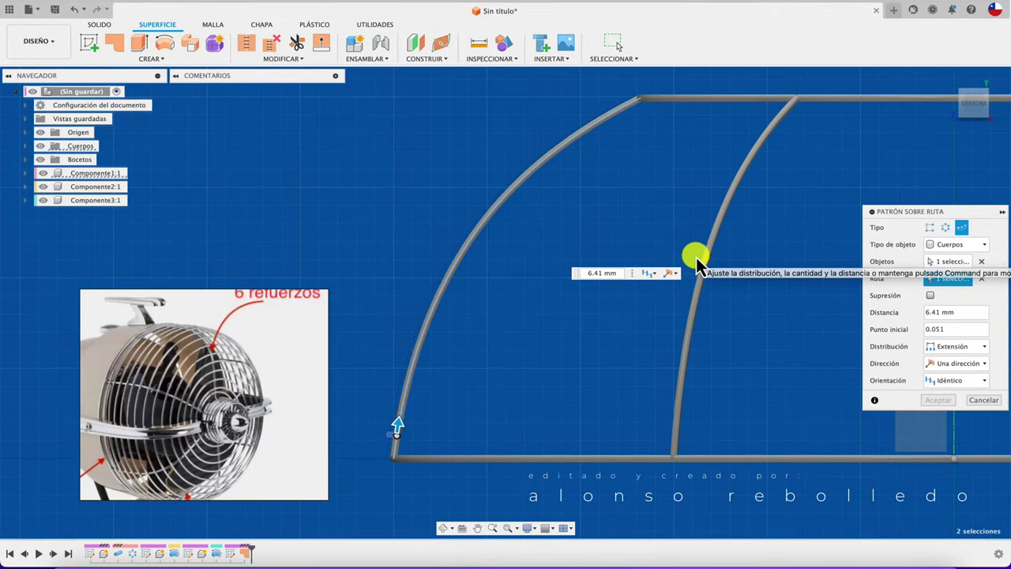
left_click_drag(403, 426, 641, 180)
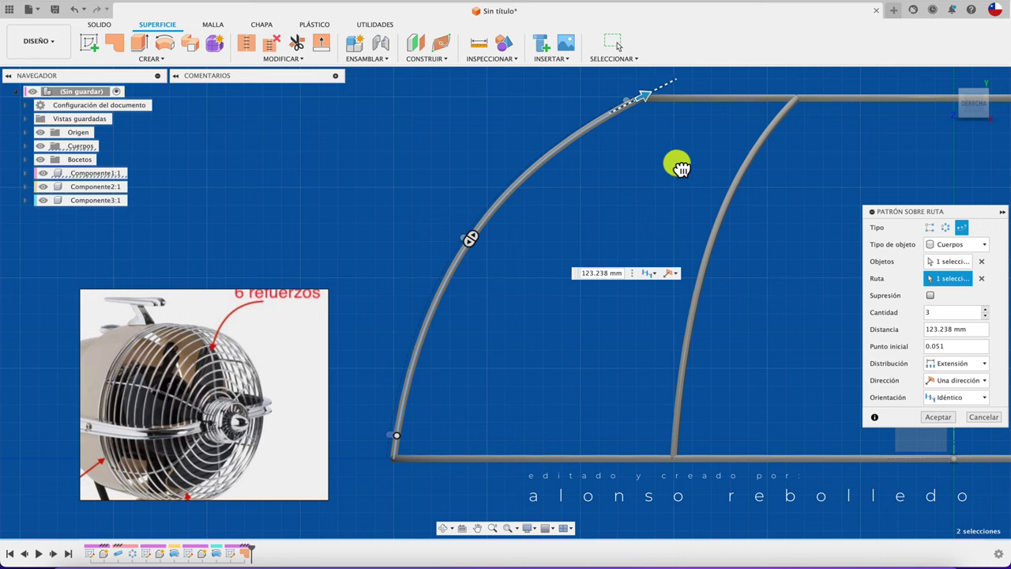
Set the pattern's orientation to Path Direction so the 9 copies follow the arc.
scroll(624, 116, "up", 3)
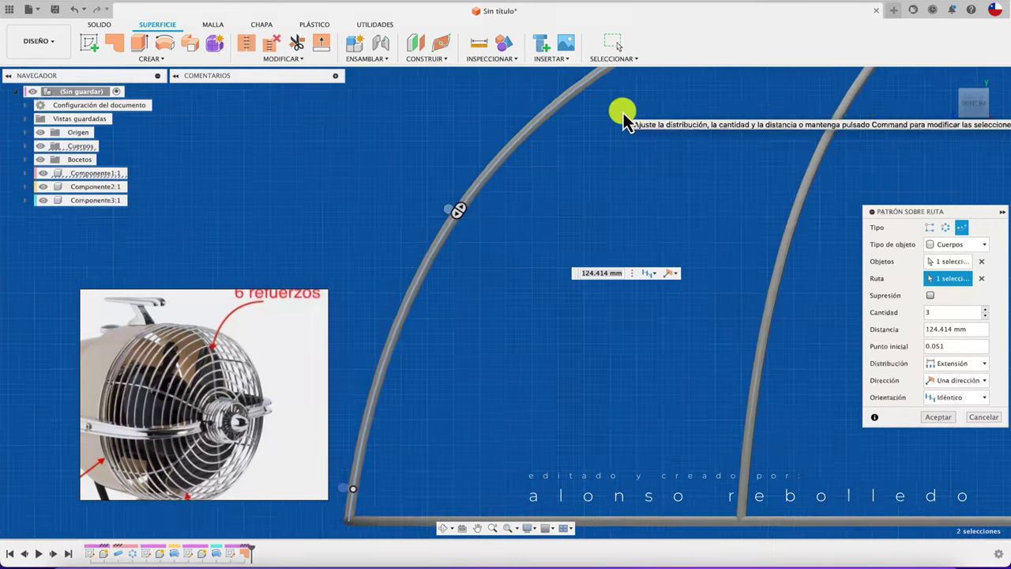
scroll(624, 117, "down", 2)
scroll(706, 119, "up", 2)
scroll(706, 120, "up", 2)
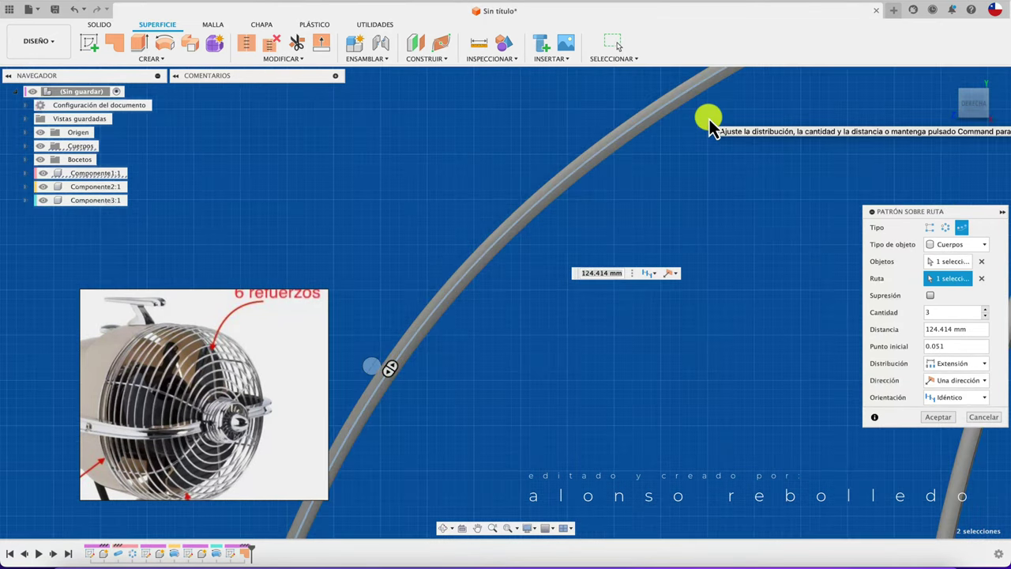
scroll(709, 122, "up", 2)
scroll(709, 126, "down", 2)
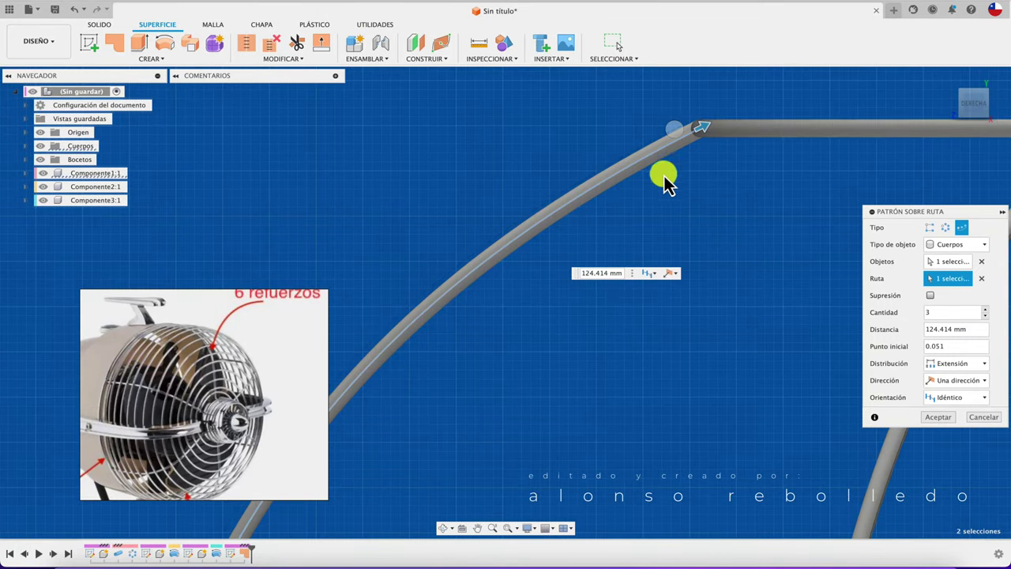
left_click(952, 398)
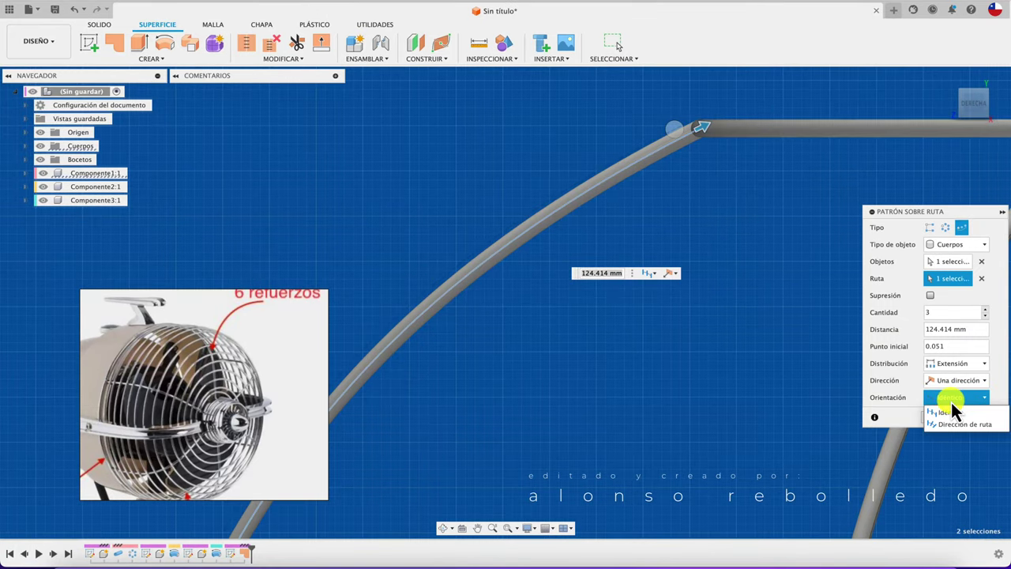
left_click(956, 427)
type("9")
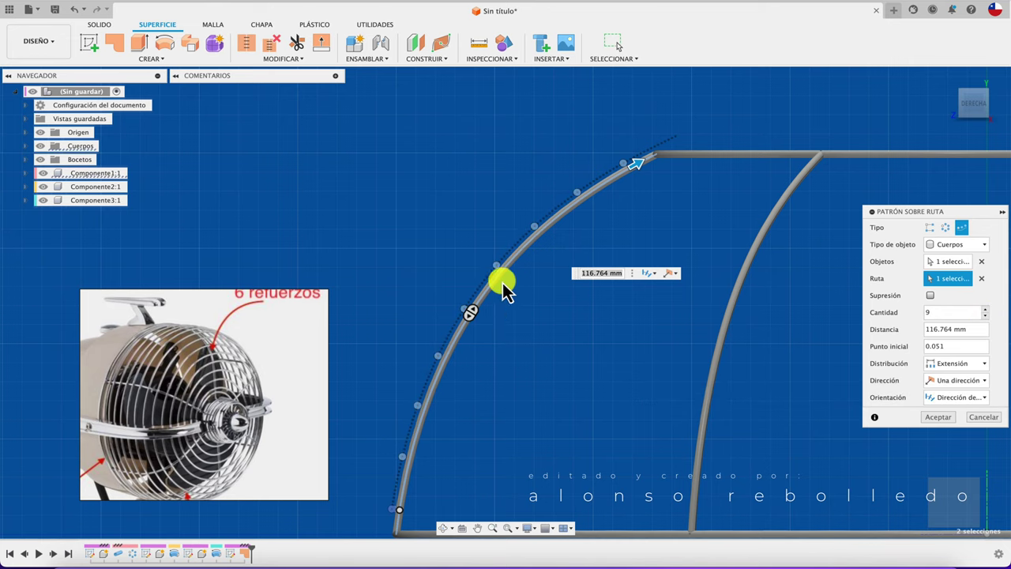
scroll(505, 277, "up", 2)
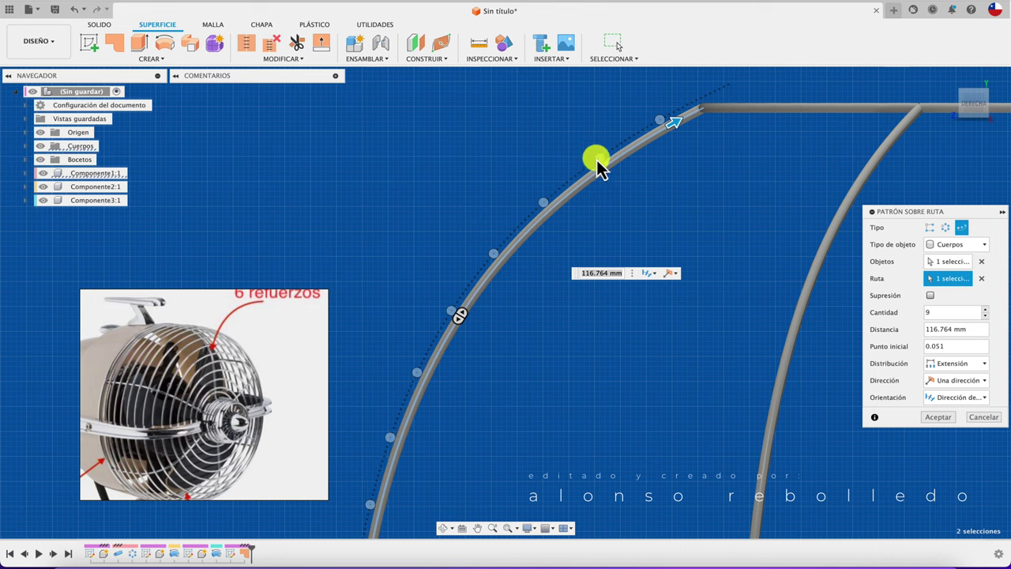
scroll(604, 241, "down", 2)
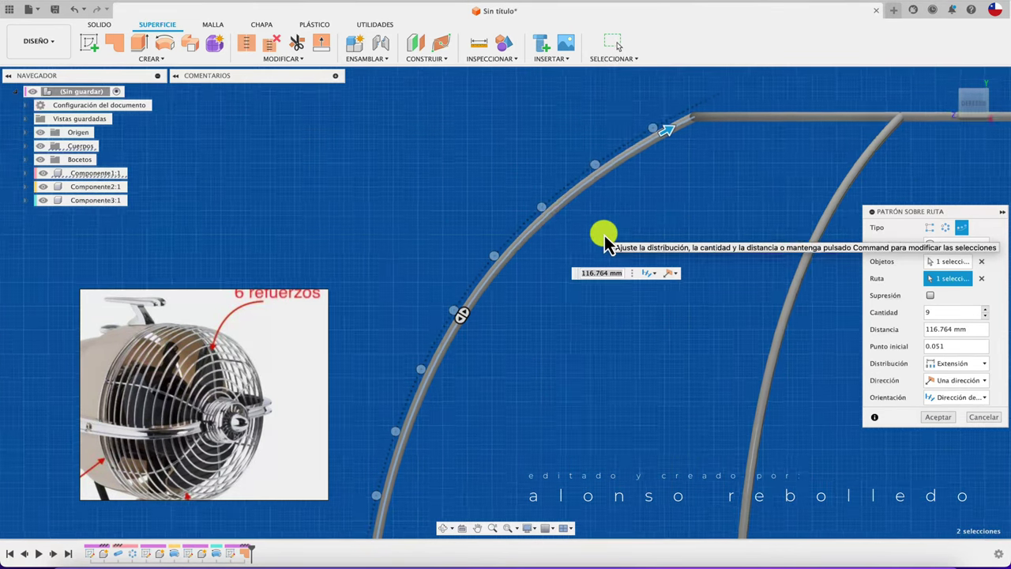
Confirm the 9-copy pattern along the curved rib.
left_click(939, 417)
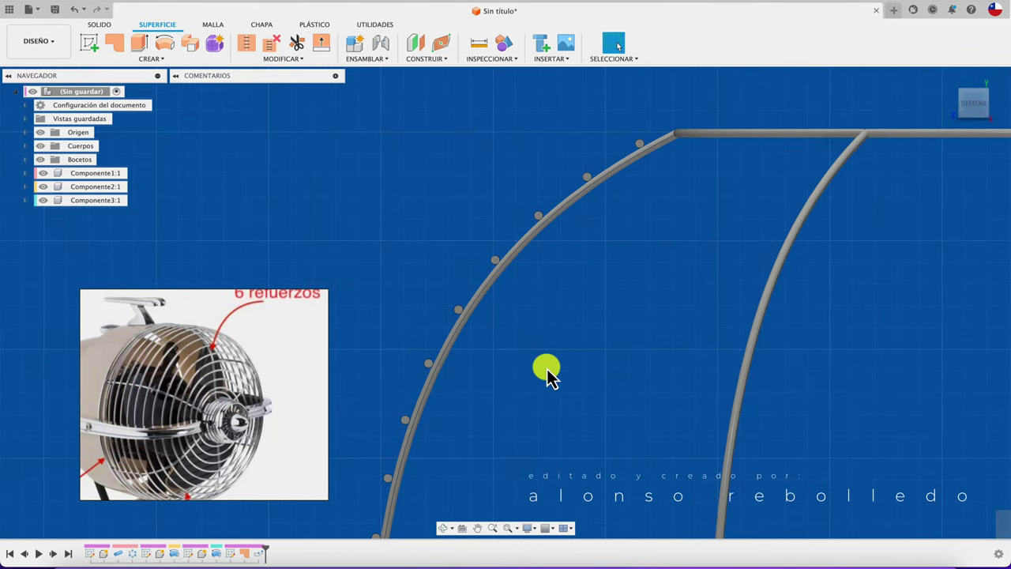
scroll(575, 336, "up", 5)
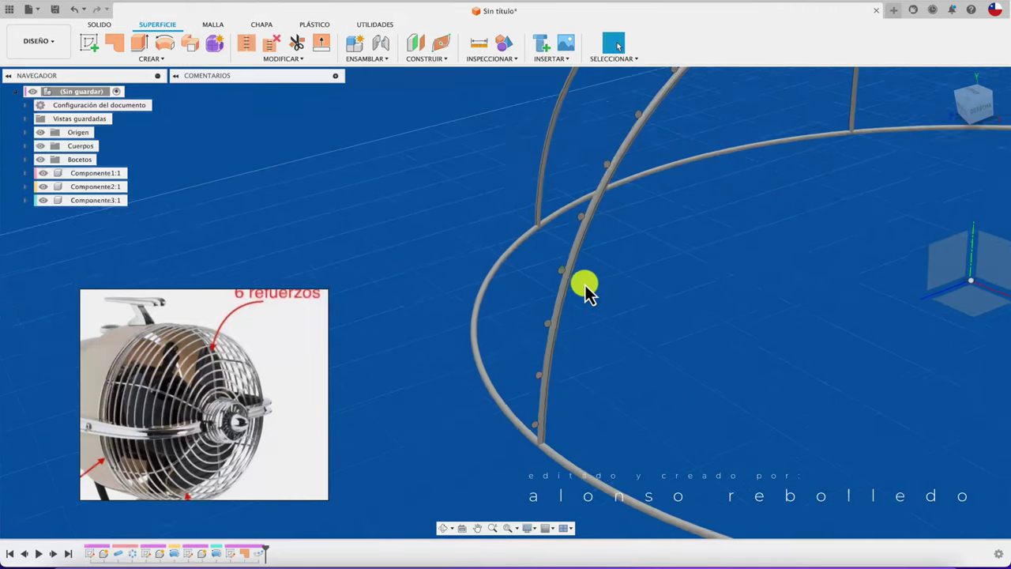
scroll(666, 221, "up", 3)
scroll(357, 230, "down", 3)
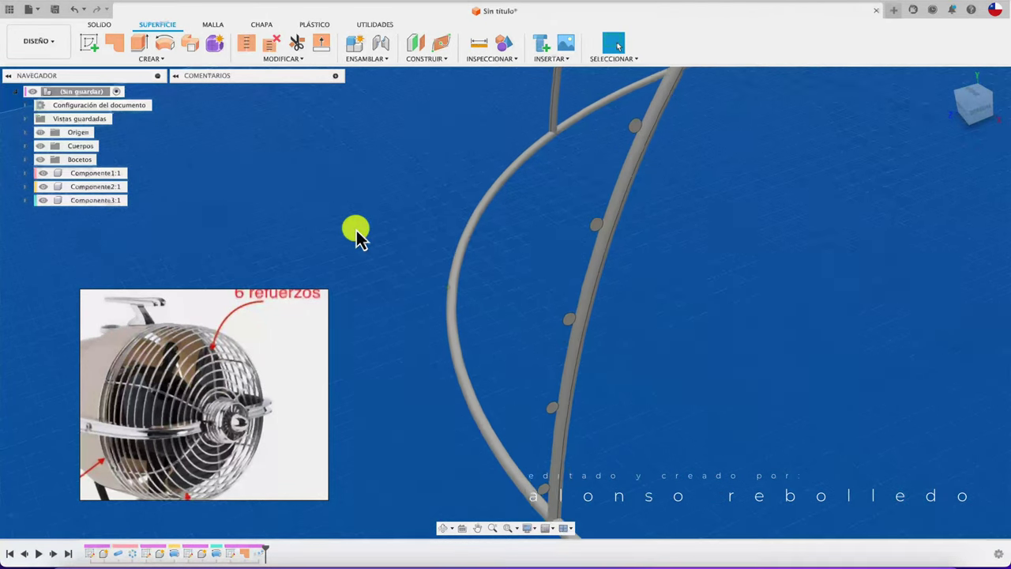
scroll(343, 193, "down", 2)
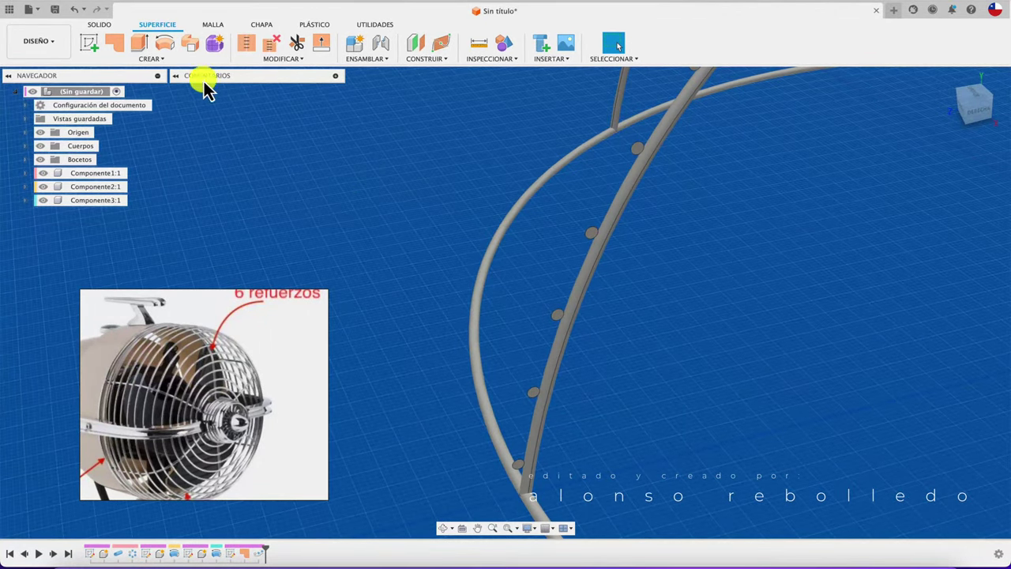
Start a Revolve and select all eleven ring cross-section profiles around the dome.
left_click(169, 45)
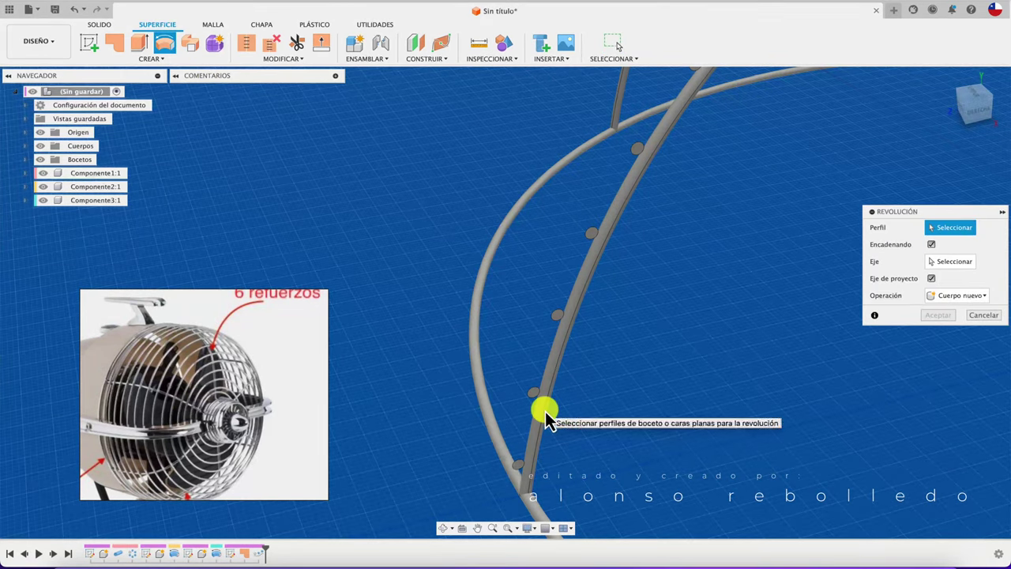
scroll(537, 472, "up", 2)
left_click(542, 508)
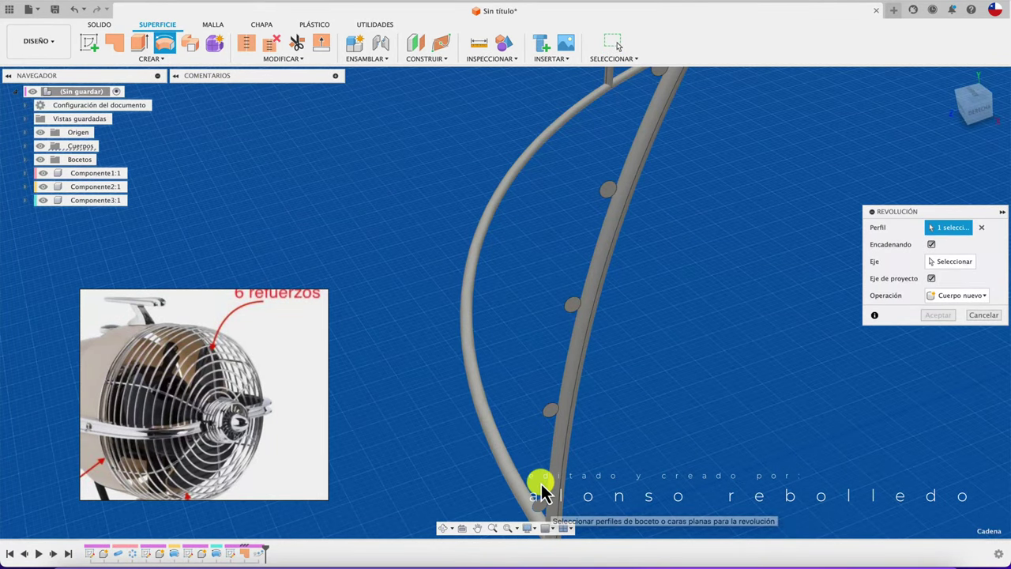
left_click(573, 306)
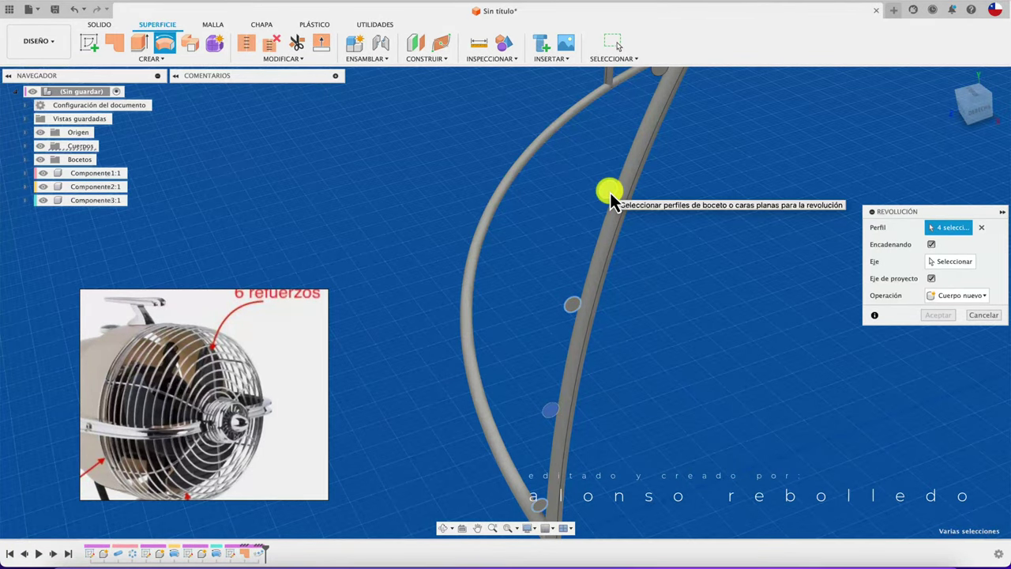
left_click(610, 190)
left_click(576, 309)
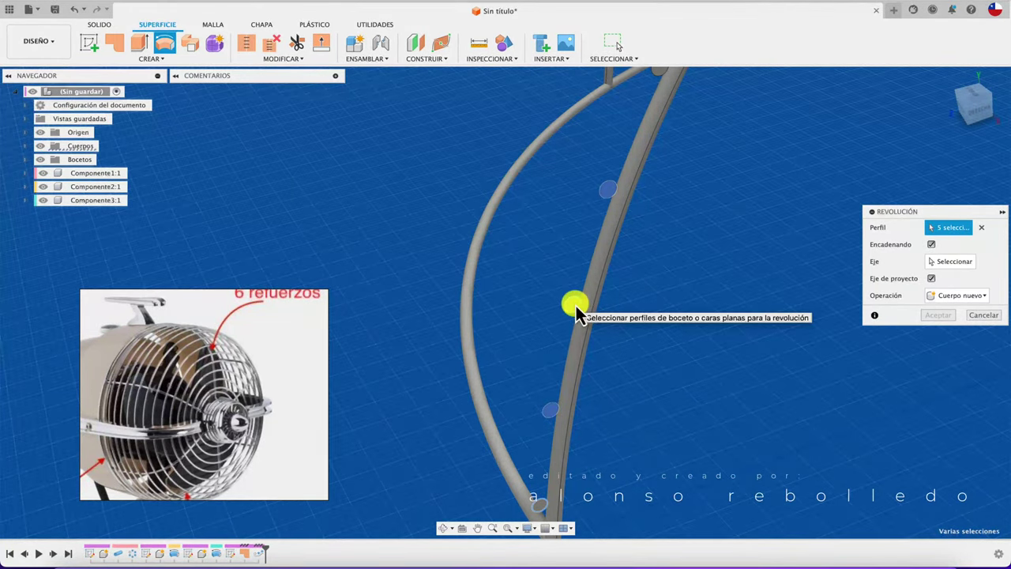
scroll(592, 343, "up", 3)
left_click(653, 220)
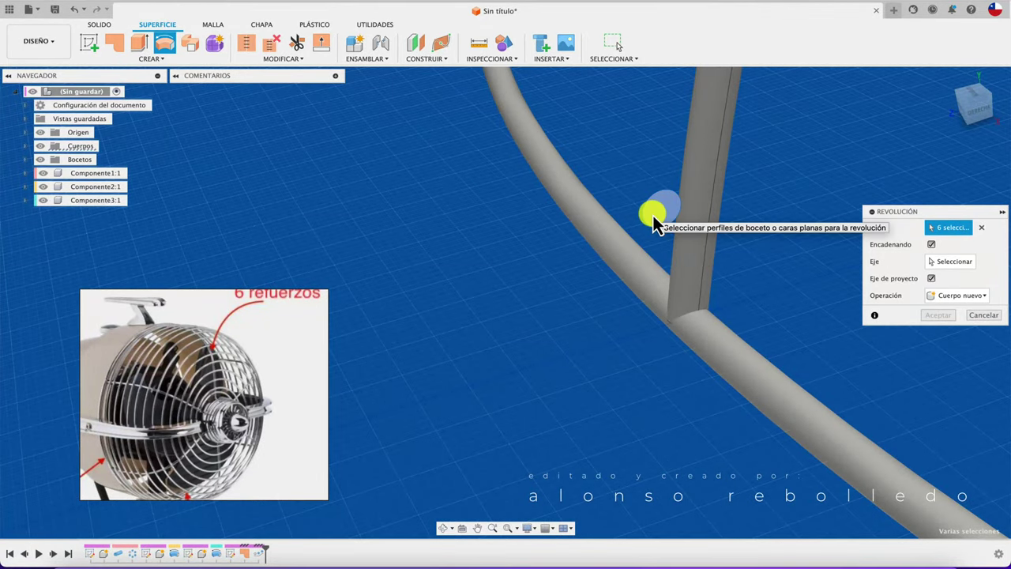
middle_click_drag(655, 223, 593, 284, "shift")
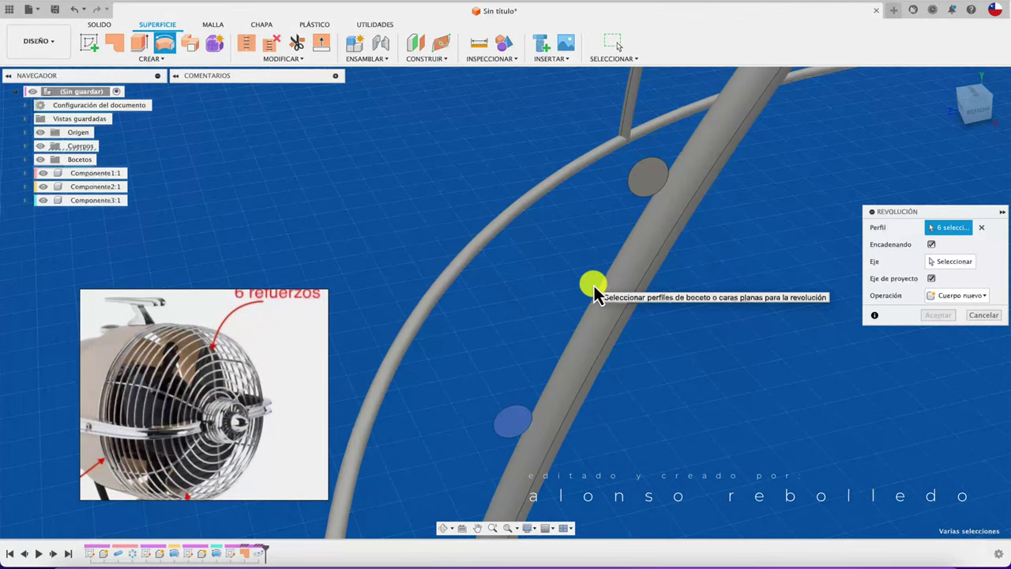
left_click(648, 190)
middle_click_drag(647, 189, 605, 306, "shift")
left_click(604, 305)
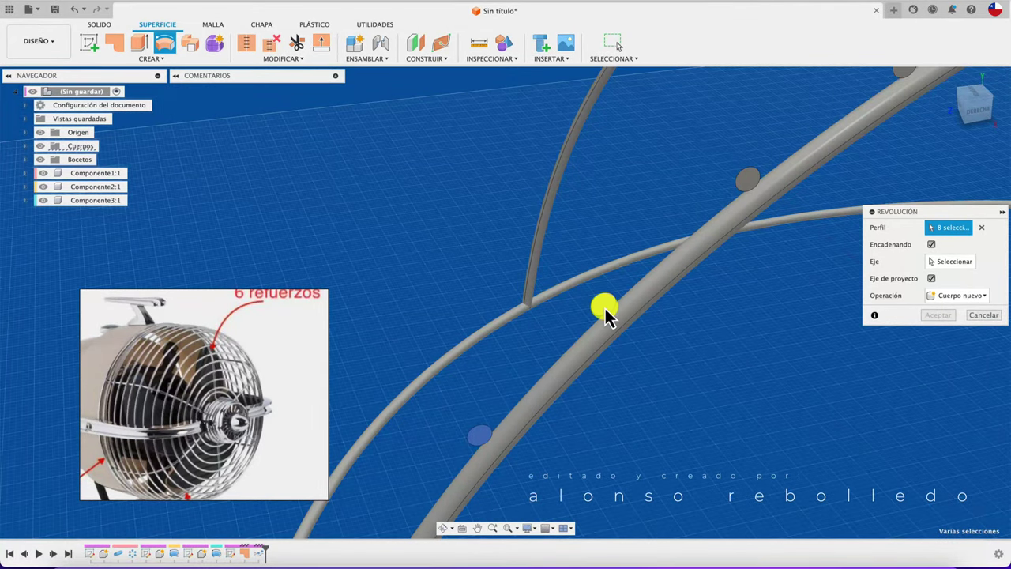
left_click(745, 181)
mouse_move(745, 181)
middle_mouse_down("shift")
mouse_move(650, 281)
mouse_move(875, 289)
middle_mouse_up("shift")
left_click(651, 282)
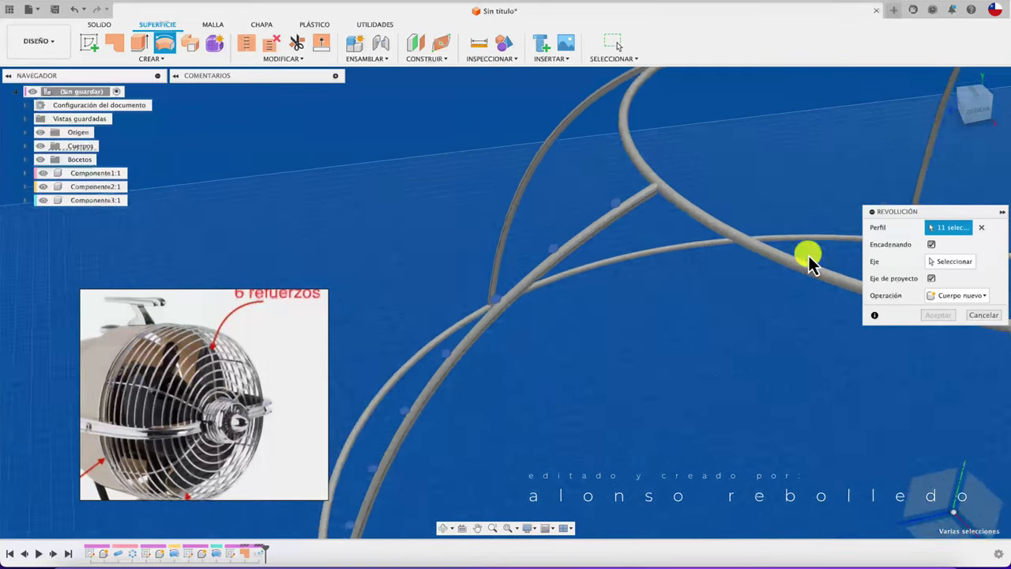
Revolve the profiles 360° about the vertical axis as a New Component.
left_click(945, 276)
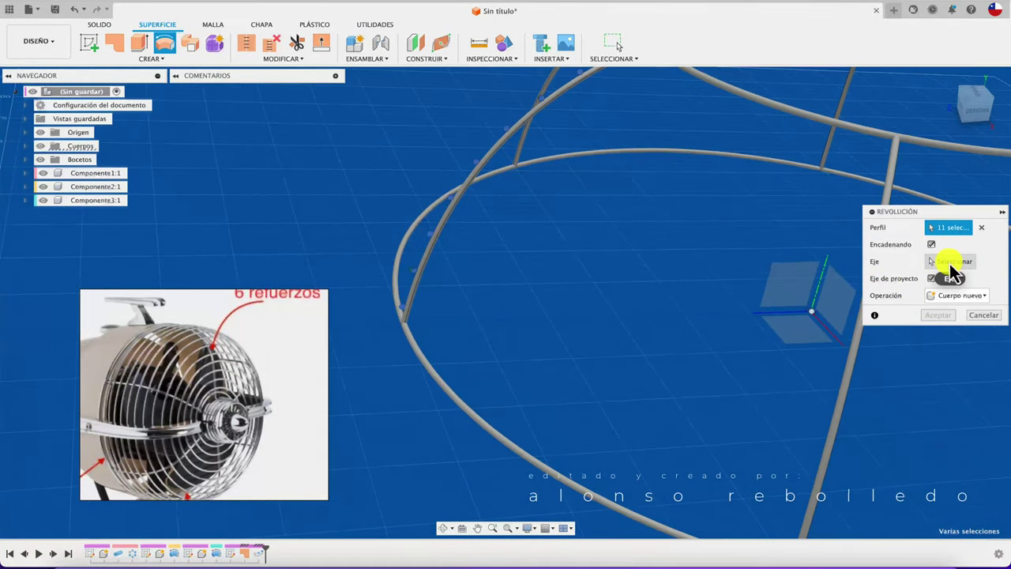
left_click(818, 282)
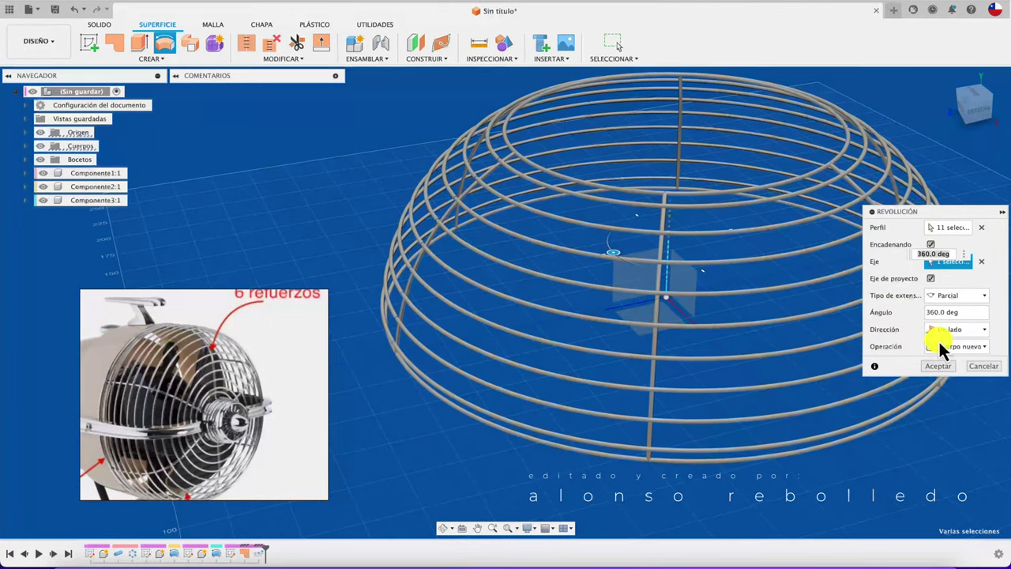
left_click(983, 348)
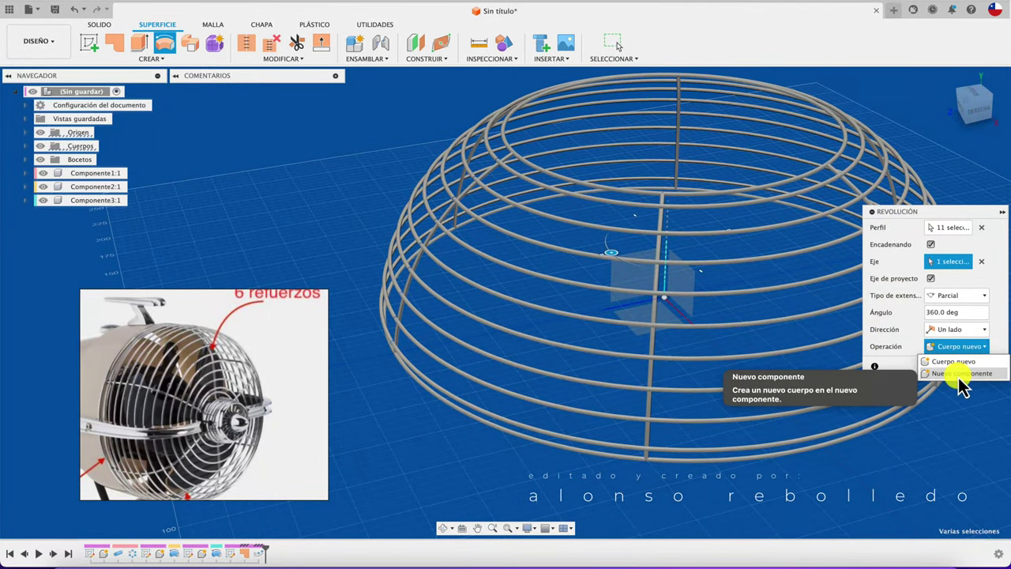
left_click(957, 373)
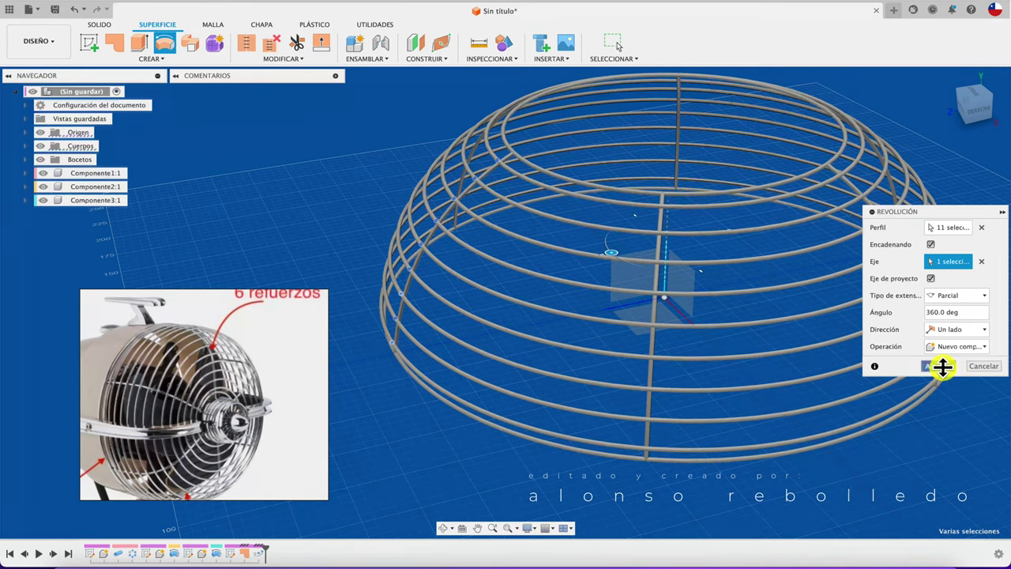
left_click(942, 365)
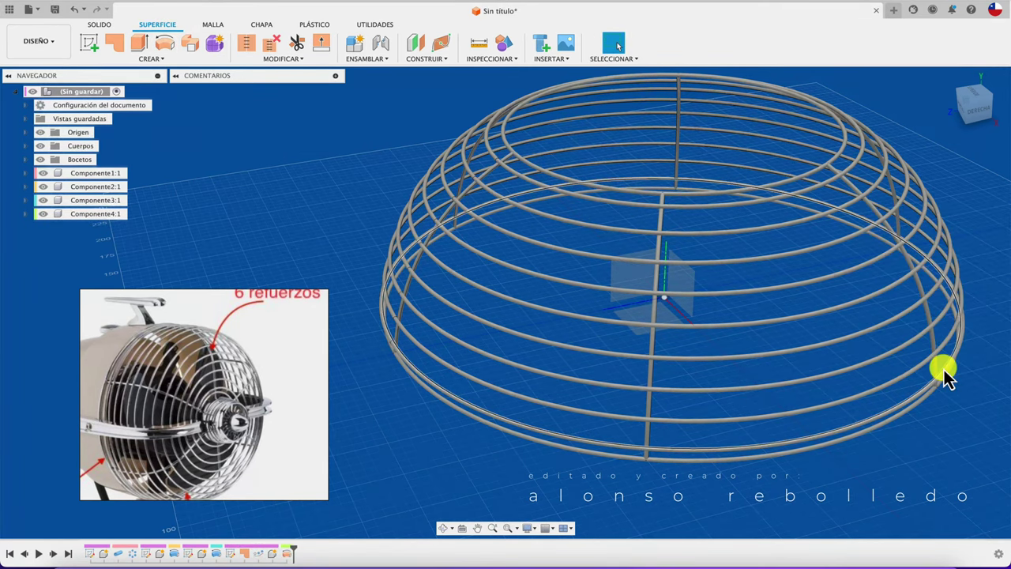
In the SOLID tools, inspect Componente1:1 through Componente4:1, briefly listing Componente4:1's bodies.
left_click(99, 25)
key("F6")
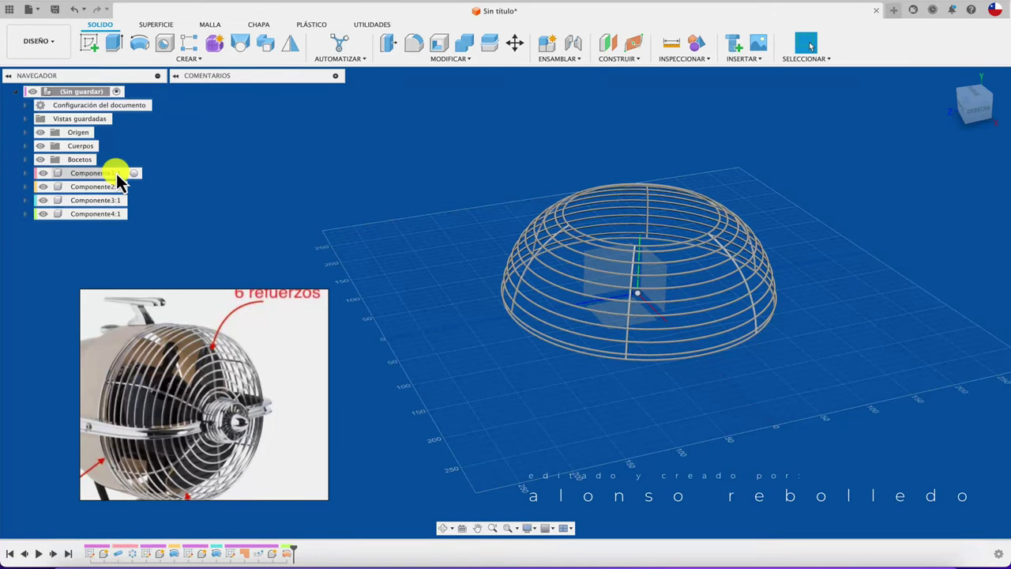
left_click(118, 175)
left_click(113, 186)
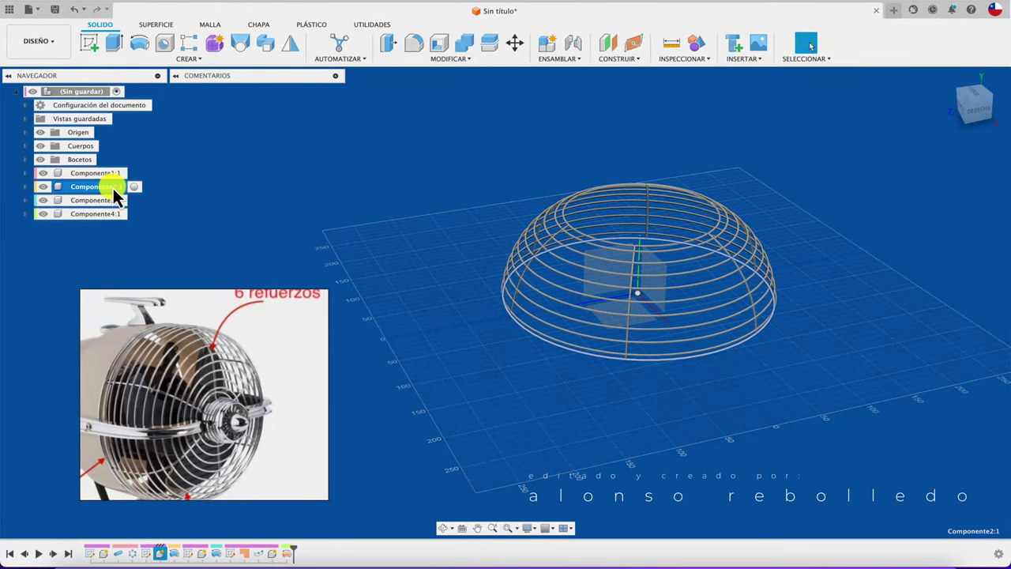
left_click(107, 201)
left_click(107, 215)
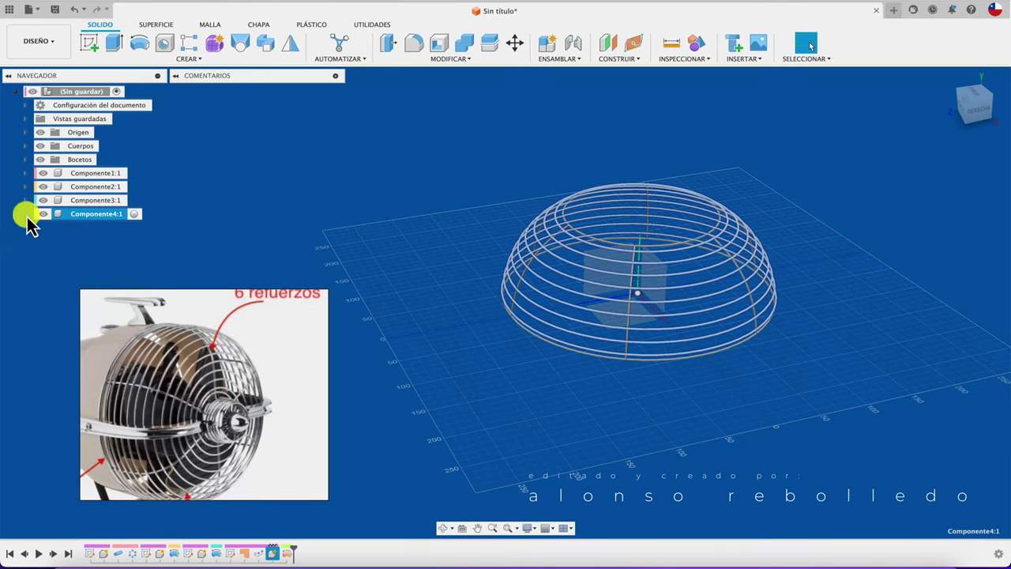
left_click(39, 243)
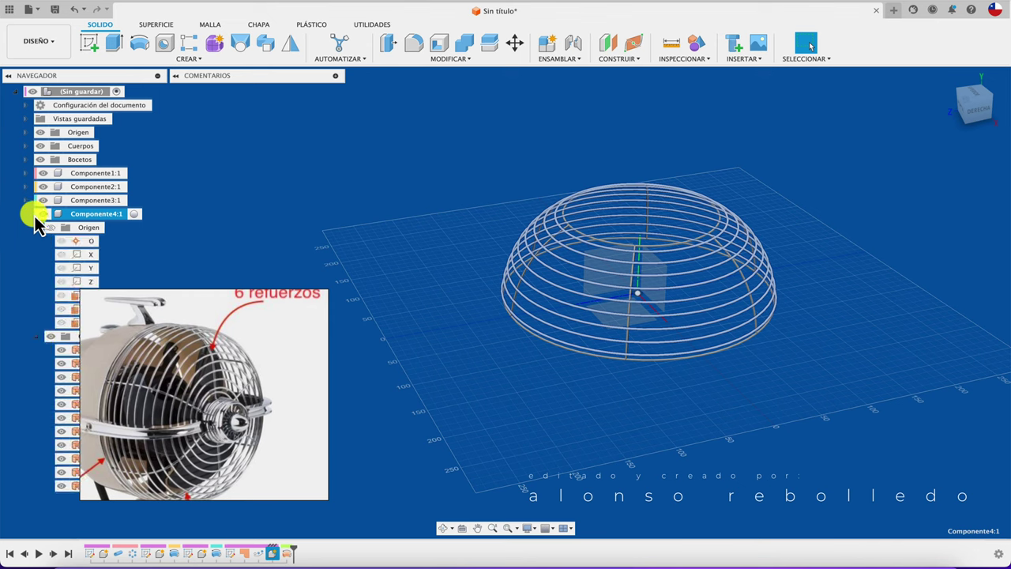
left_click(29, 214)
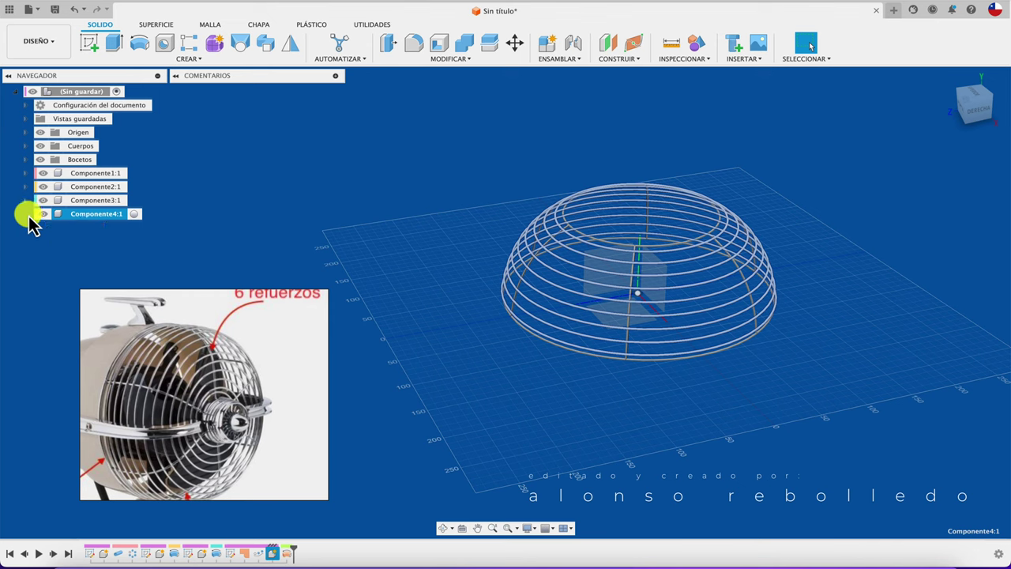
left_click(528, 425)
scroll(521, 415, "up", 3)
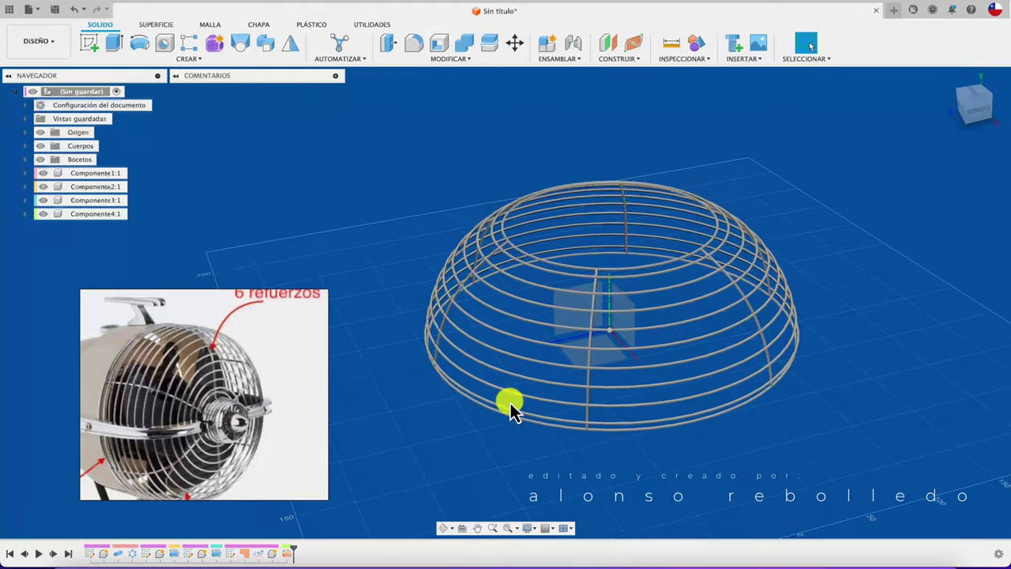
middle_click_drag(509, 407, 363, 399, "shift")
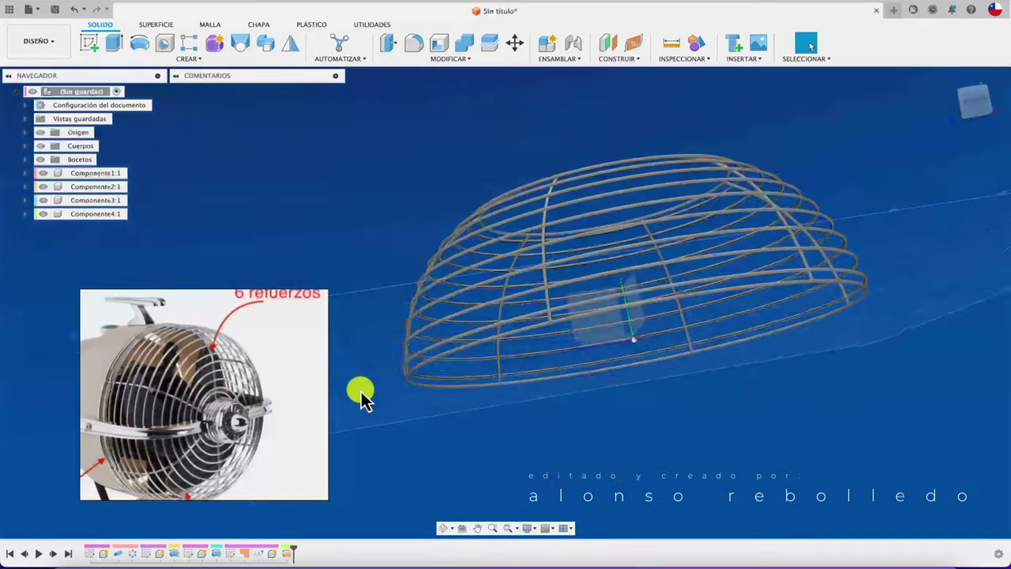
scroll(361, 399, "up", 1)
scroll(361, 399, "up", 3)
scroll(362, 399, "up", 2)
scroll(362, 399, "up", 2)
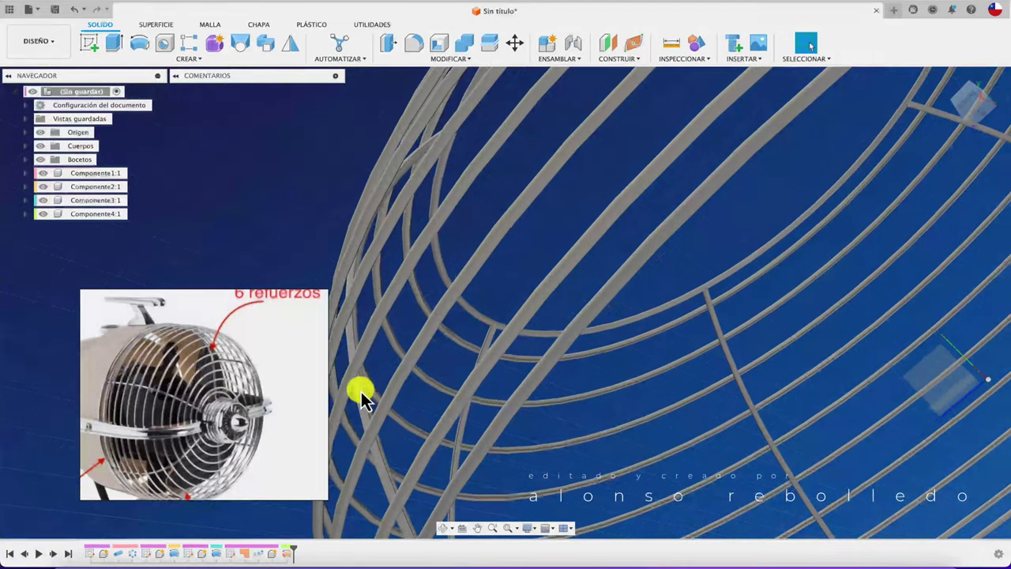
scroll(362, 399, "down", 2)
scroll(362, 398, "down", 2)
scroll(362, 399, "down", 1)
scroll(362, 399, "down", 1)
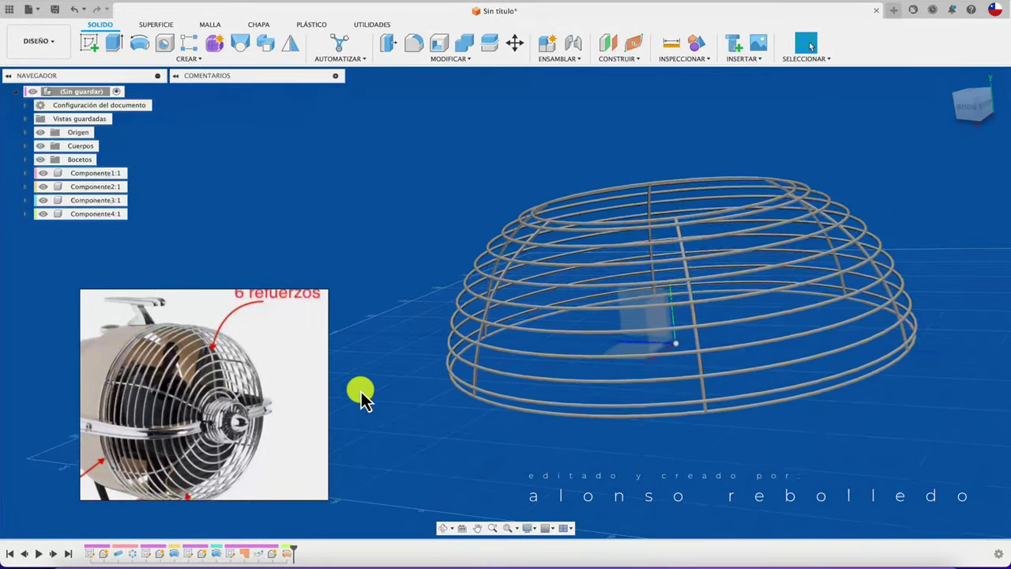
mouse_move(362, 399)
middle_mouse_down("shift")
mouse_move(482, 375)
mouse_move(513, 387)
mouse_move(562, 432)
mouse_move(530, 349)
middle_mouse_up("shift")
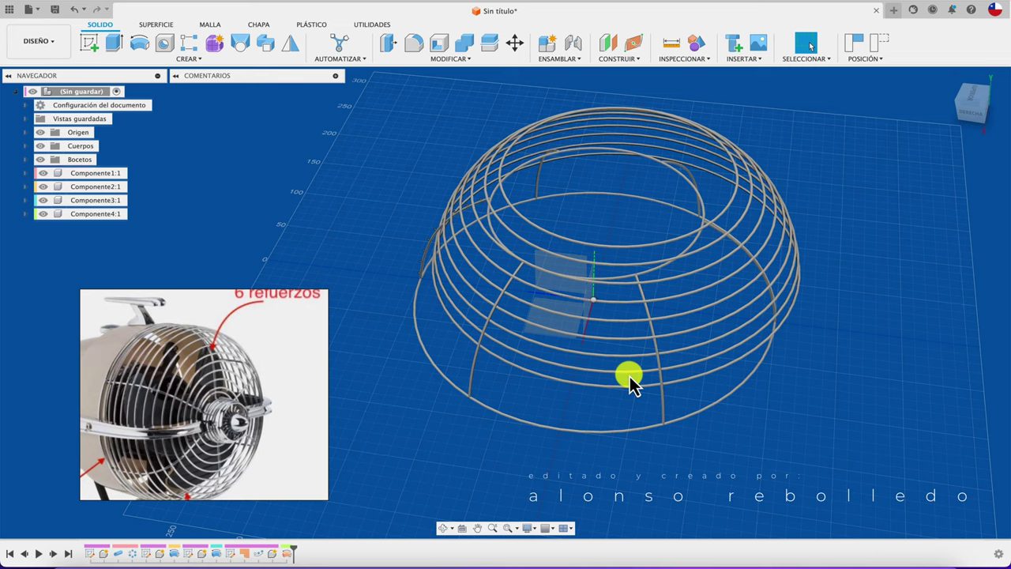
mouse_move(629, 380)
middle_mouse_down("shift")
mouse_move(564, 451)
mouse_move(556, 429)
middle_mouse_up("shift")
scroll(526, 395, "up", 3)
scroll(573, 310, "up", 2)
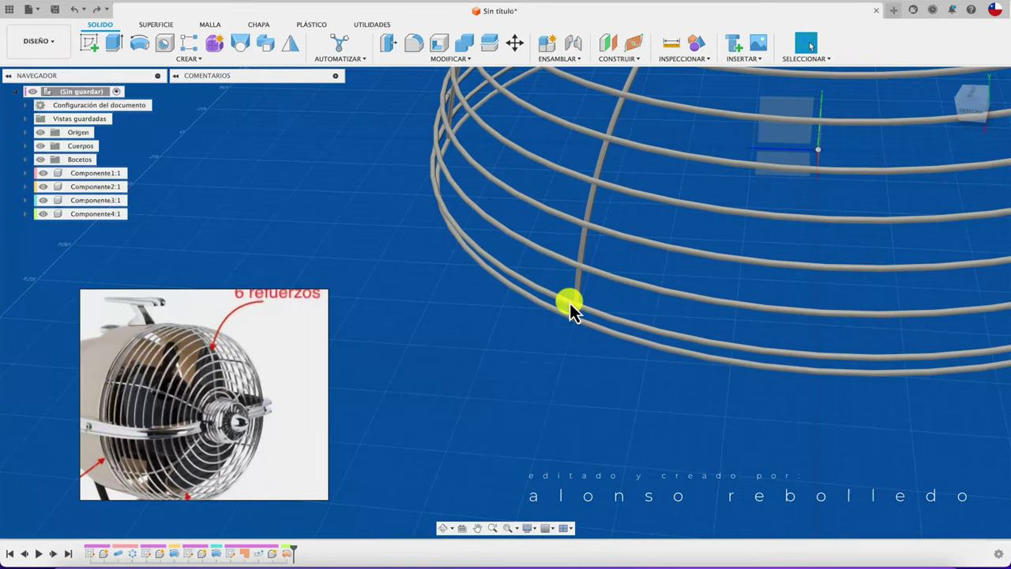
middle_click_drag(580, 289, 486, 324, "shift")
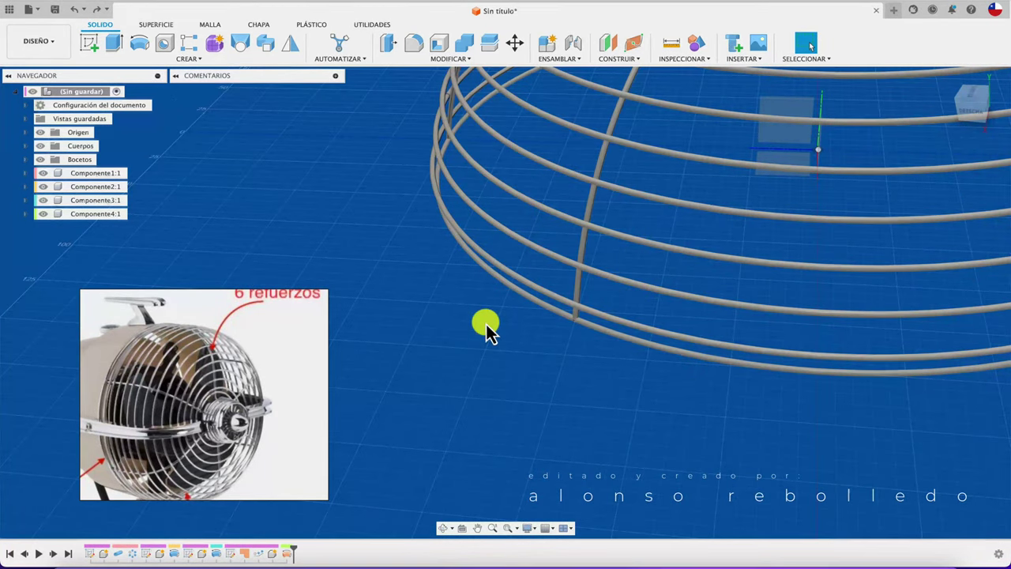
Rigidly join the curved rib to the first ring with an as-built joint.
left_click(562, 61)
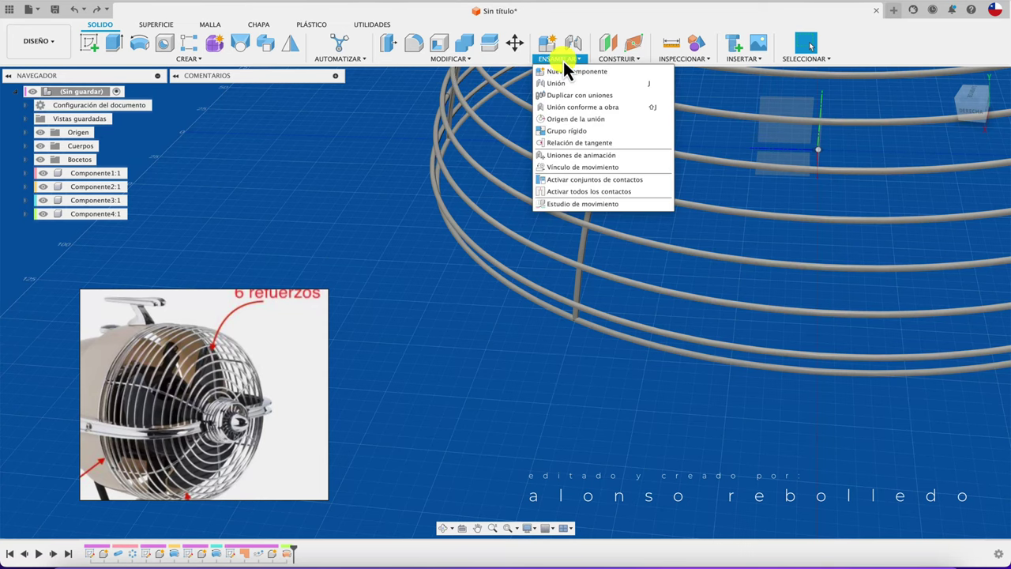
left_click(574, 114)
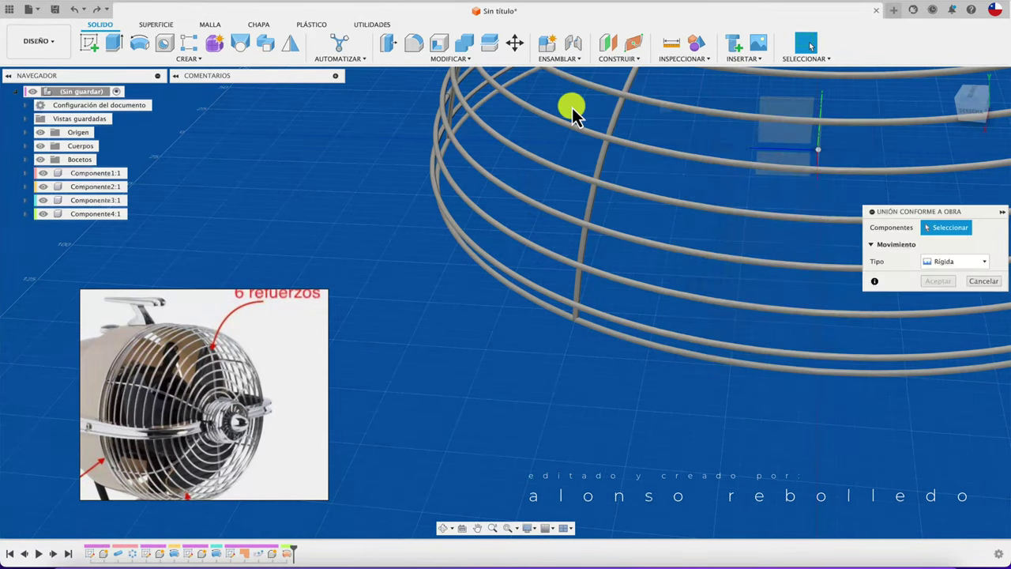
left_click(576, 289)
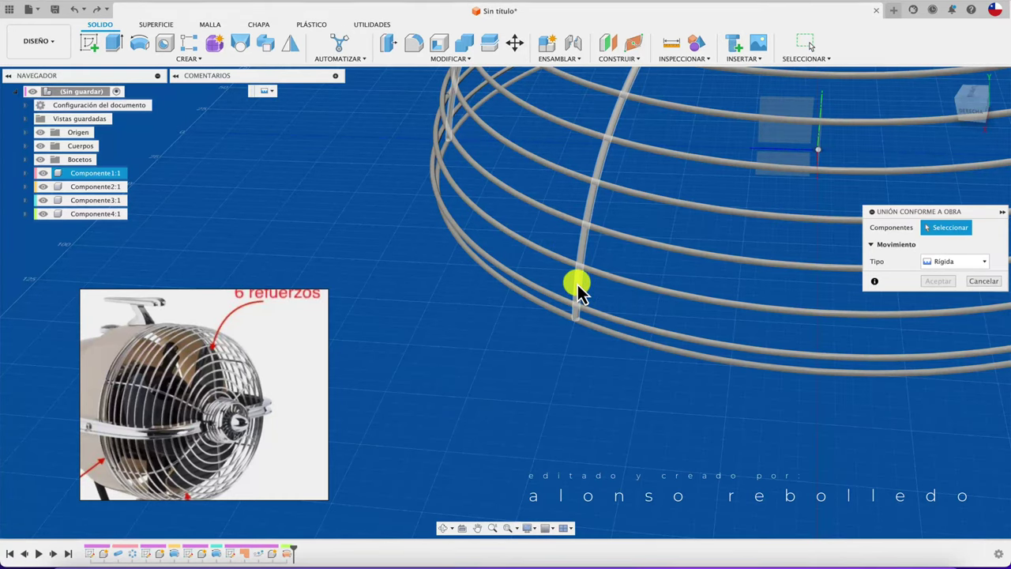
left_click(600, 338)
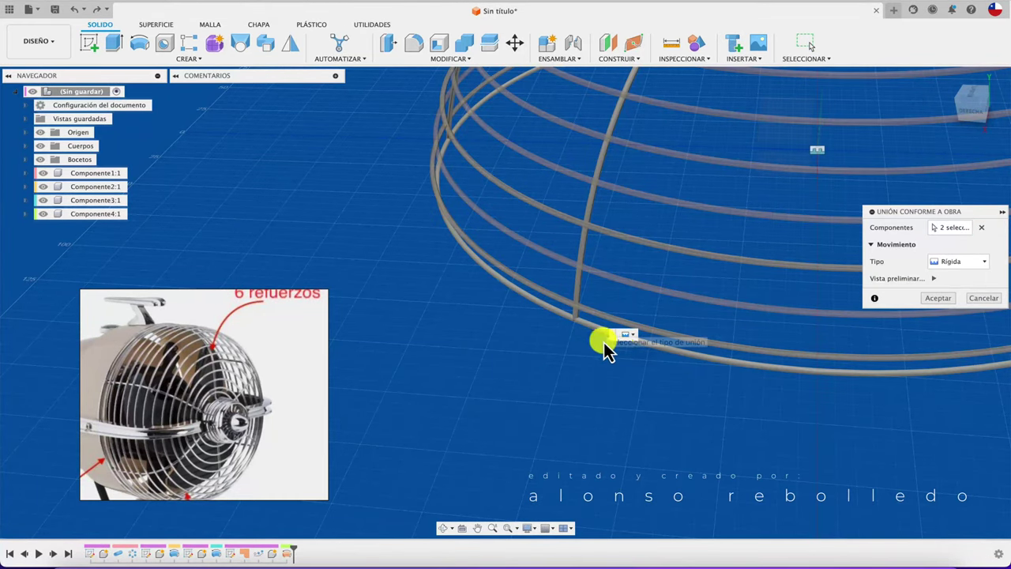
left_click(941, 301)
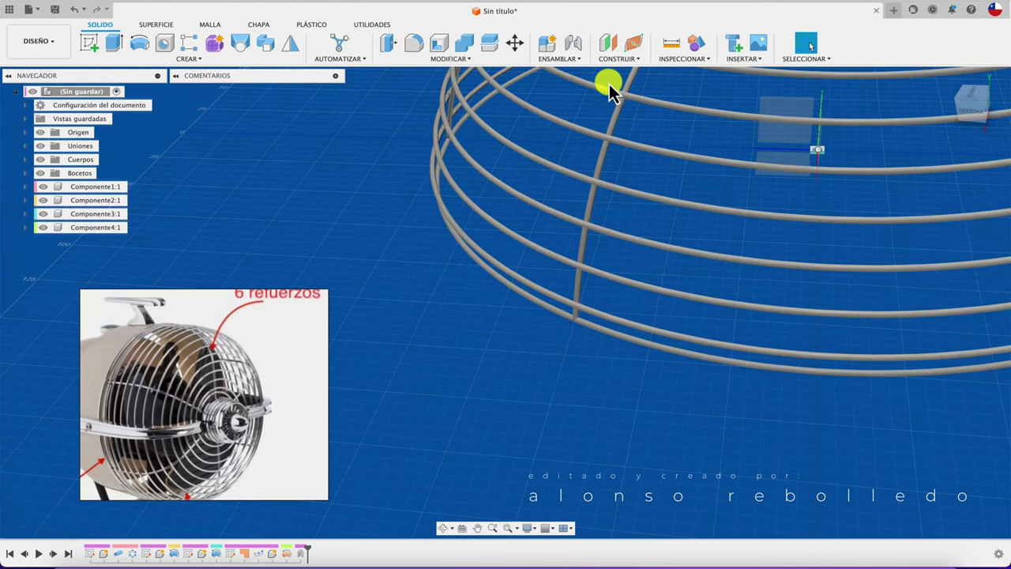
Add a second rigid as-built joint between the rib and the other ring.
left_click(573, 68)
left_click(577, 110)
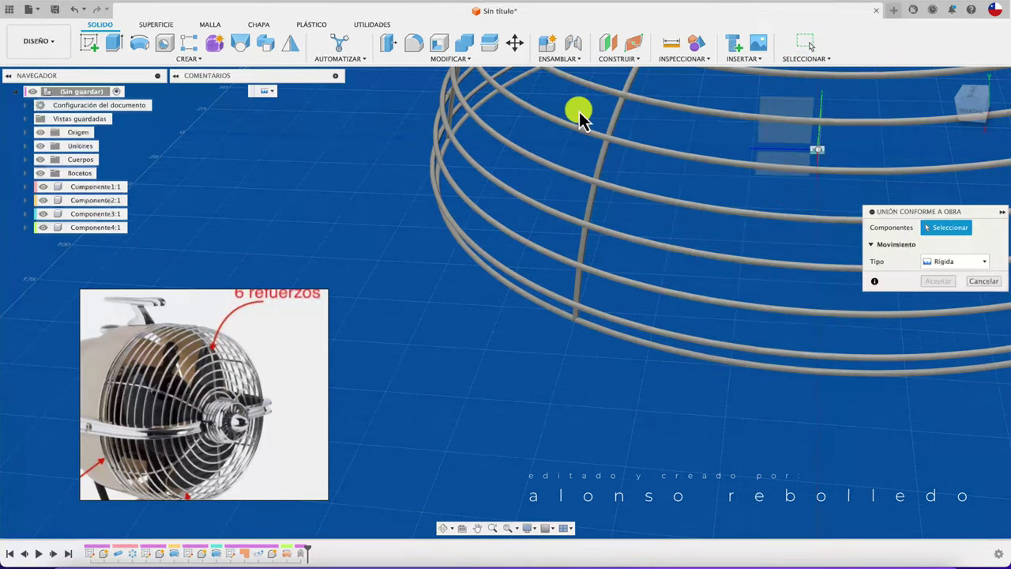
left_click(588, 286)
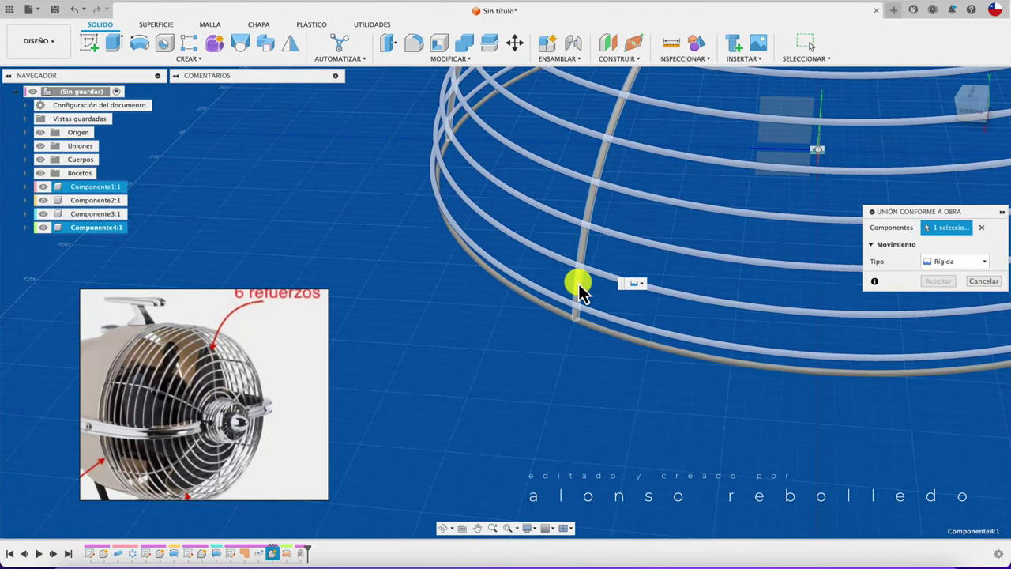
left_click(580, 282)
left_click(924, 299)
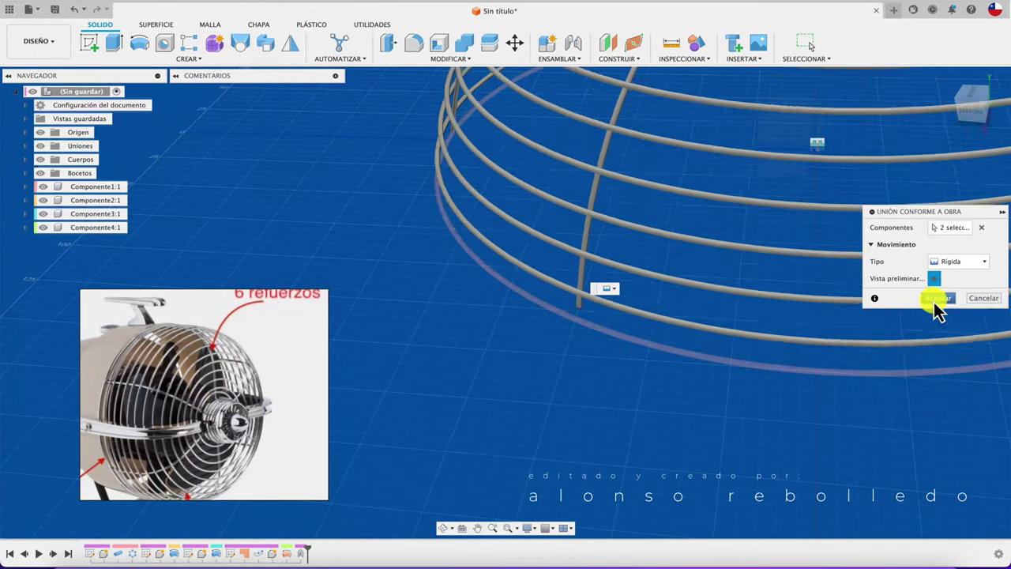
scroll(605, 406, "down", 5)
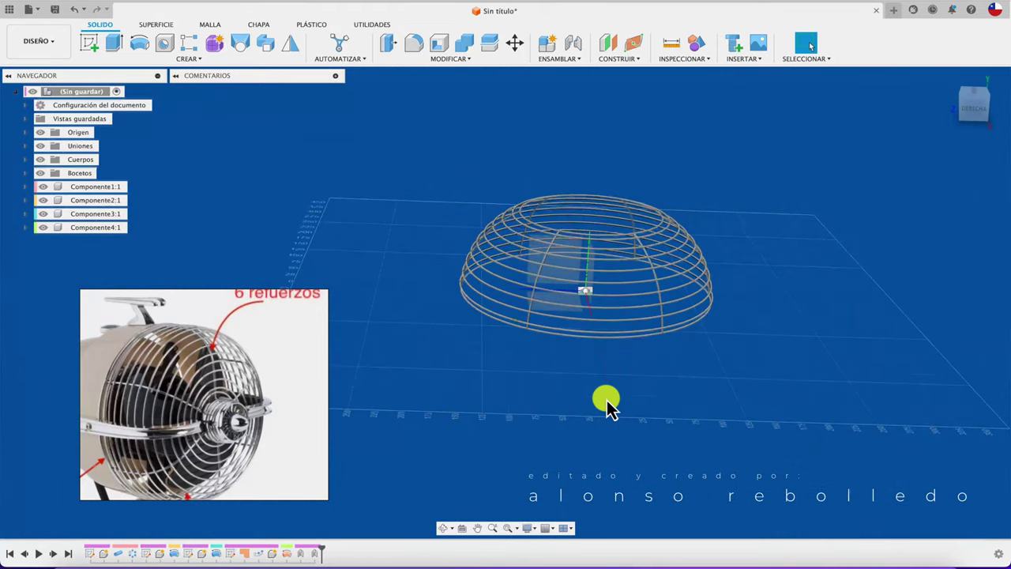
Drag the grille to test whether it separates from the top ring.
scroll(605, 403, "up", 3)
mouse_move(616, 395)
left_mouse_down()
mouse_move(624, 494)
mouse_move(590, 280)
left_mouse_up()
scroll(526, 383, "up", 3)
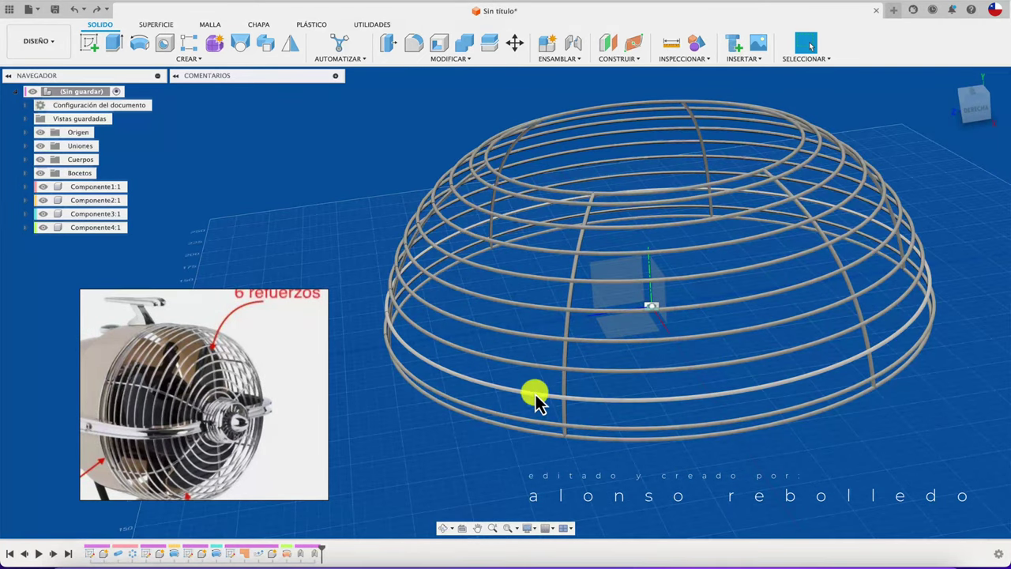
mouse_move(535, 401)
left_mouse_down()
mouse_move(573, 467)
mouse_move(551, 394)
left_mouse_up()
scroll(508, 134, "up", 5)
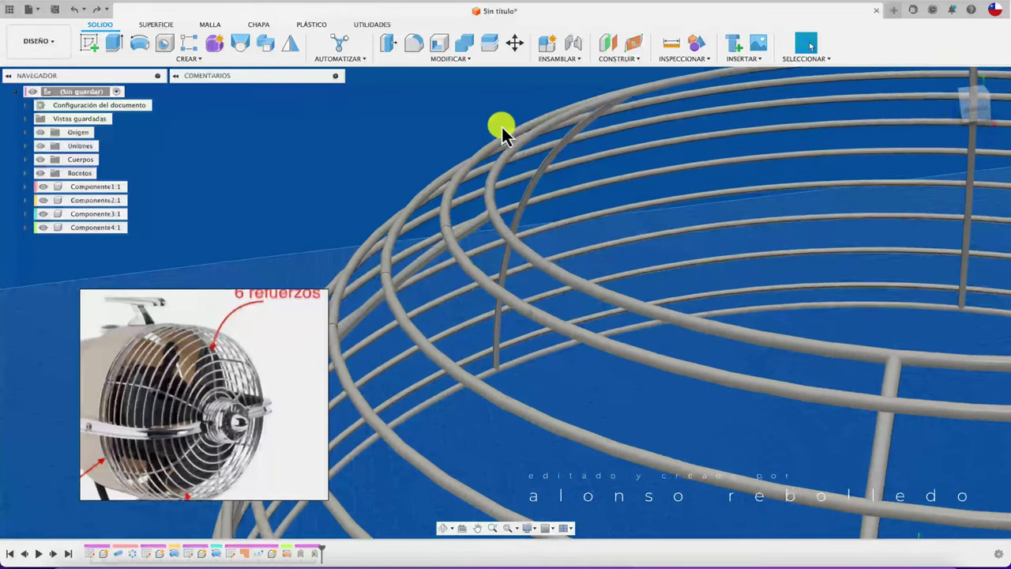
Fix the top ring to the grille with a rigid as-built joint.
left_click(558, 60)
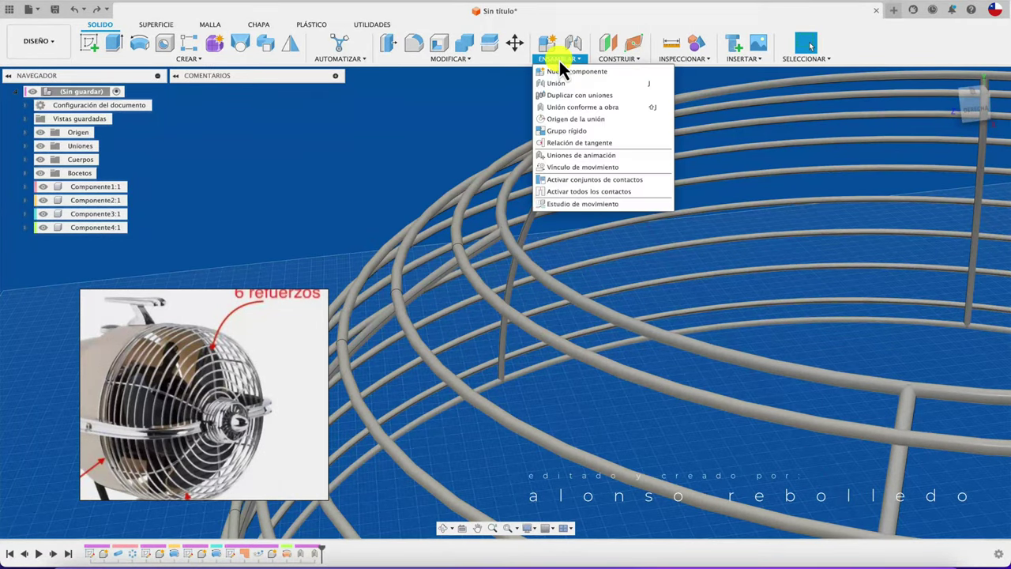
left_click(573, 113)
left_click(493, 234)
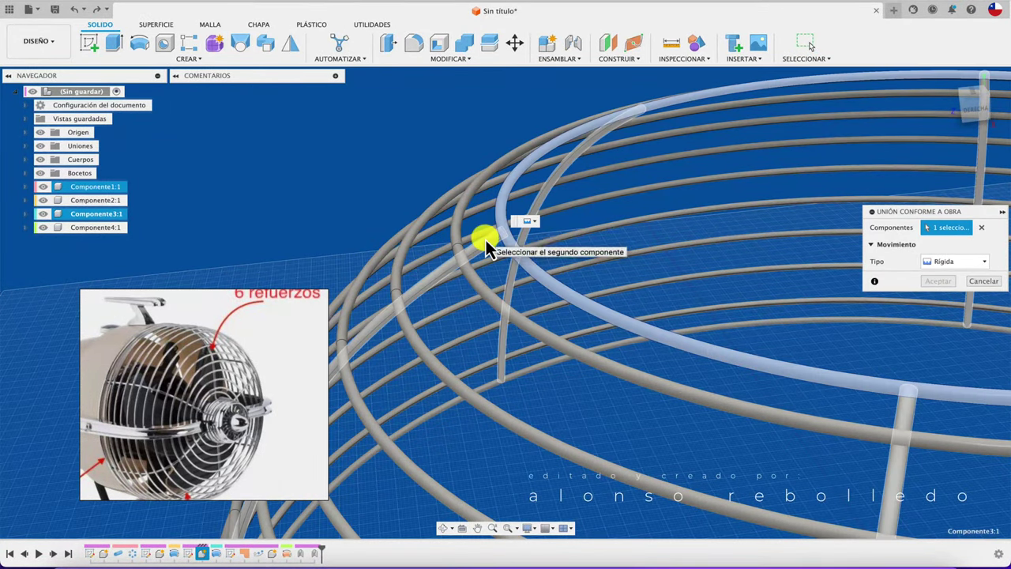
left_click(486, 247)
left_click(938, 299)
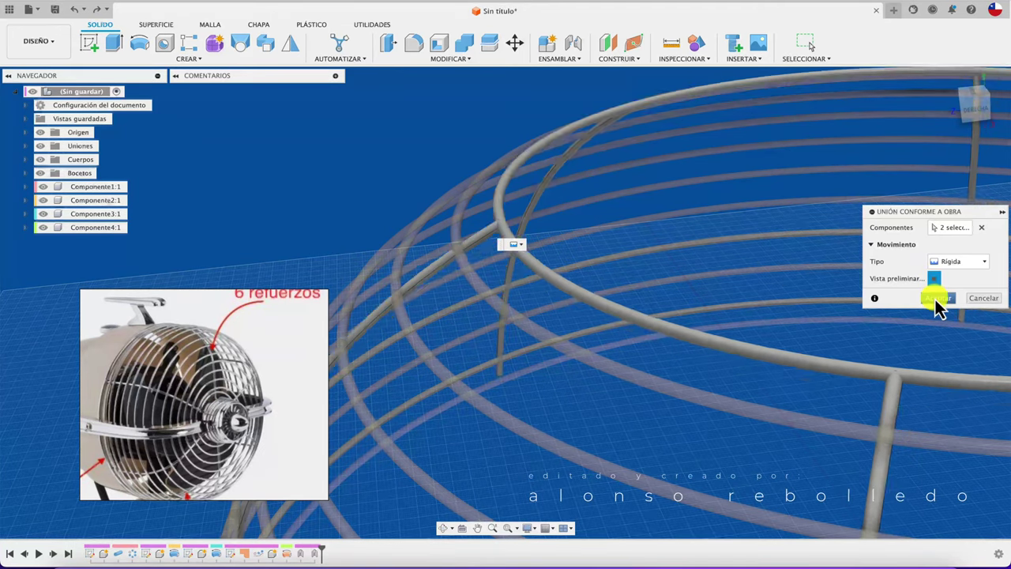
scroll(598, 332, "down", 3)
scroll(600, 323, "down", 2)
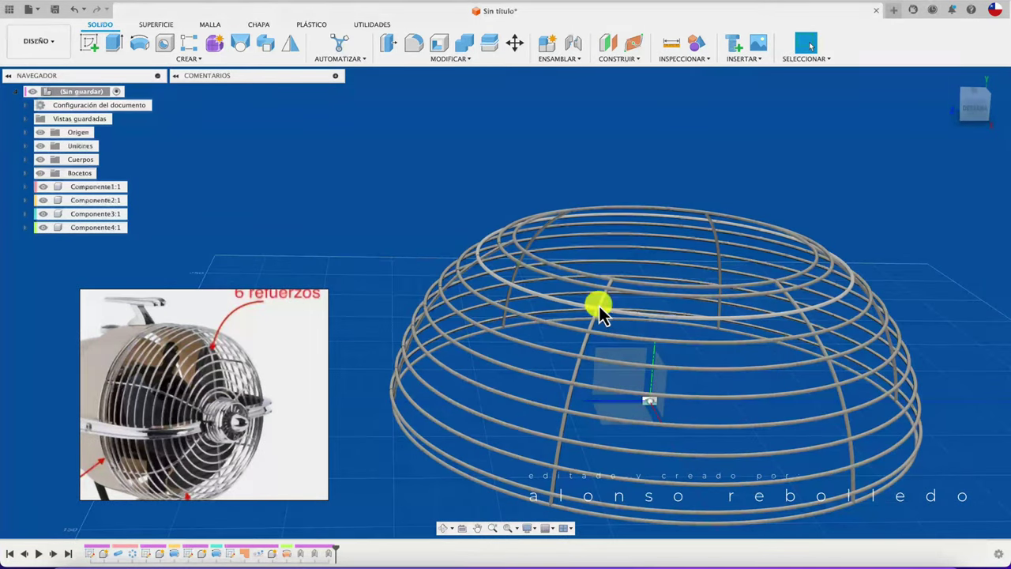
Select the stray sketch points and expand the Cuerpos folder listing Cuerpo1 to Cuerpo9.
middle_click_drag(600, 314, 790, 324)
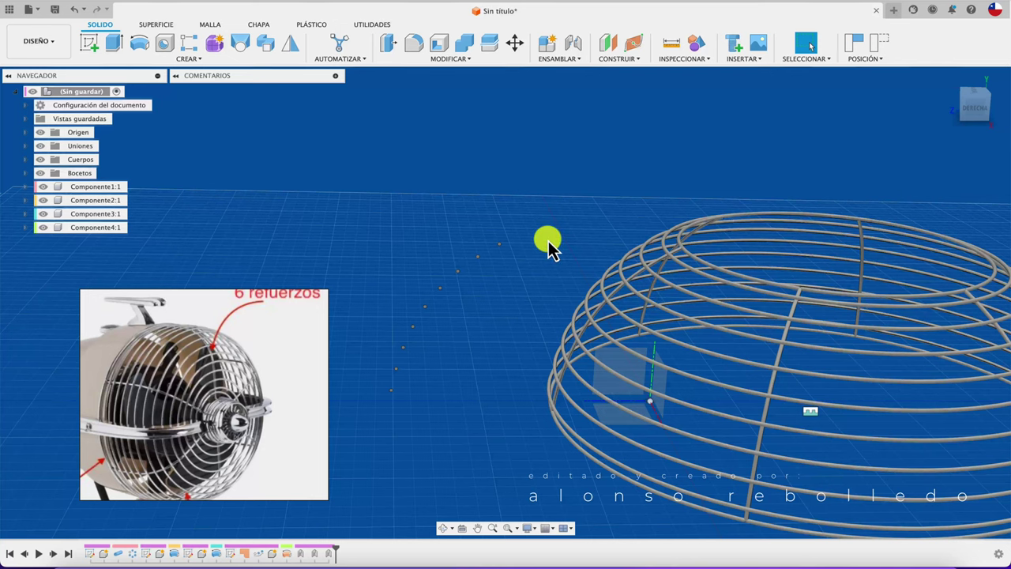
left_click_drag(544, 242, 464, 289)
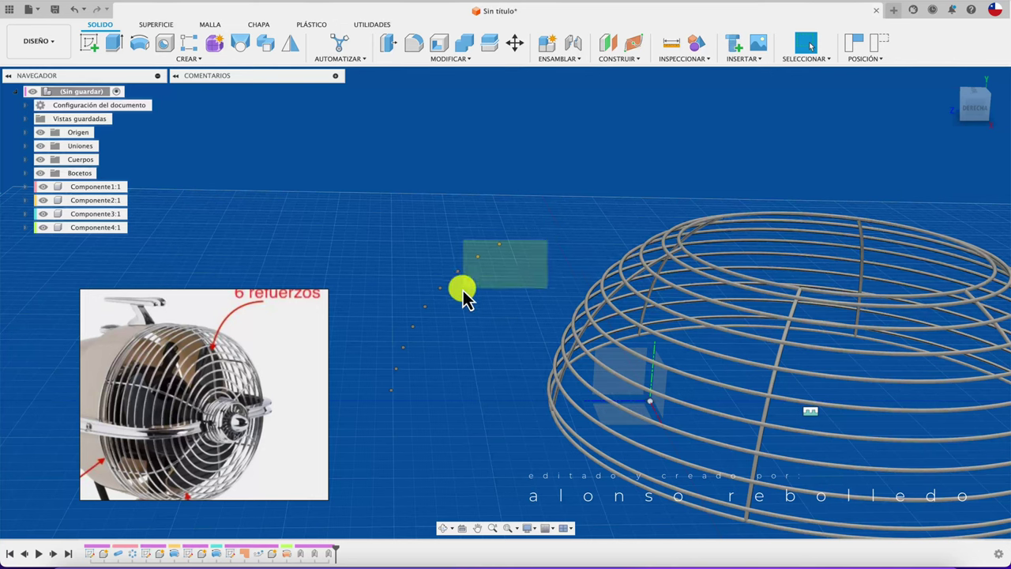
left_click(27, 162)
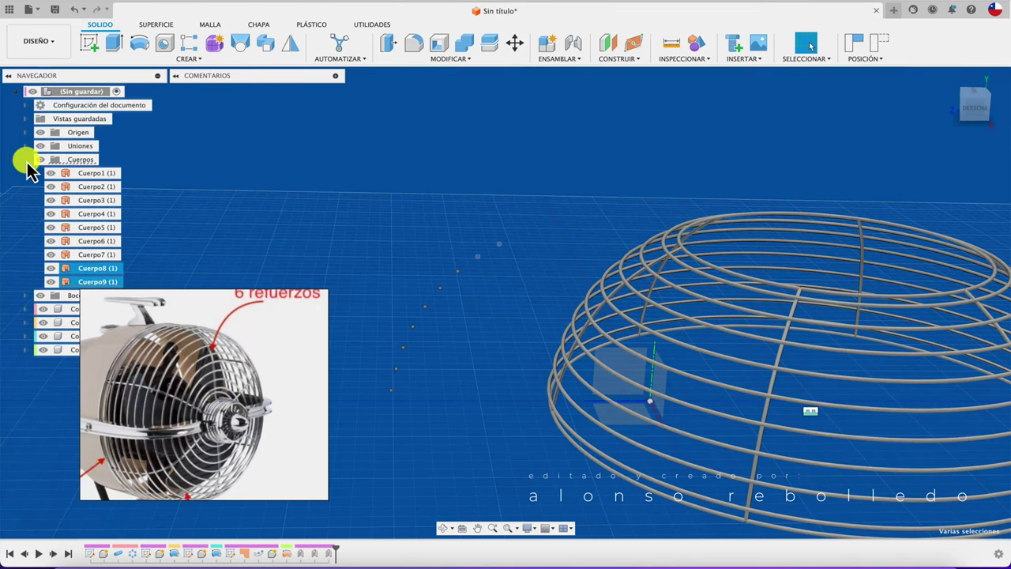
left_click(28, 162)
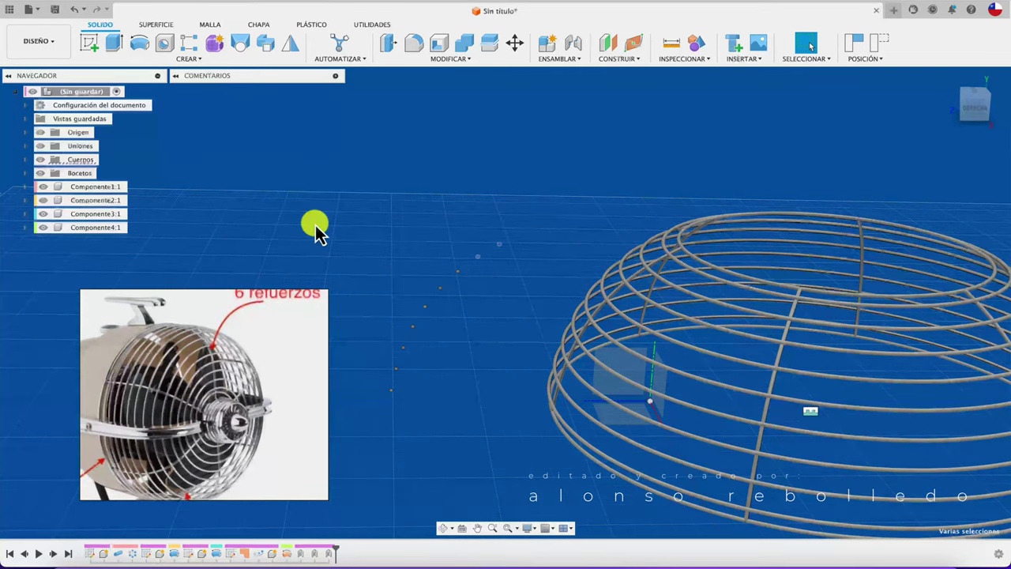
left_click(29, 162)
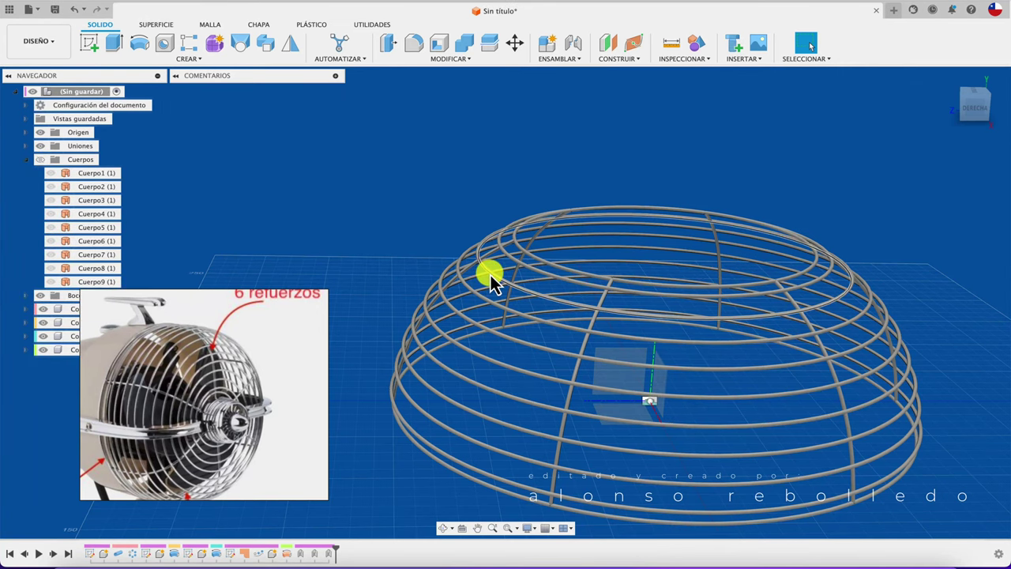
Orbit around the finished jointed wire dome to review it from several angles.
mouse_move(485, 275)
middle_mouse_down("shift")
mouse_move(623, 330)
mouse_move(638, 255)
middle_mouse_up("shift")
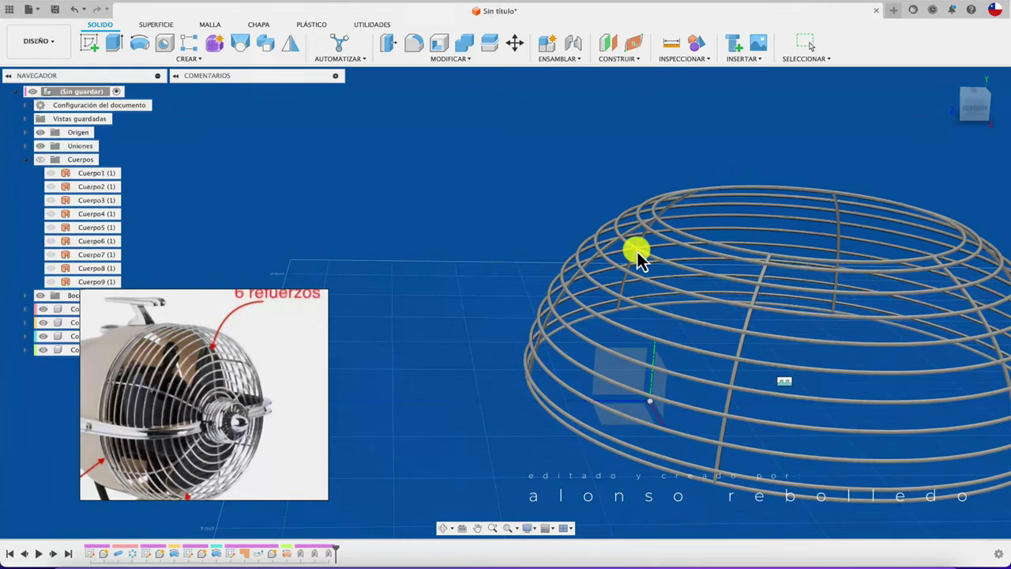
middle_click_drag(403, 340, 196, 289, "shift")
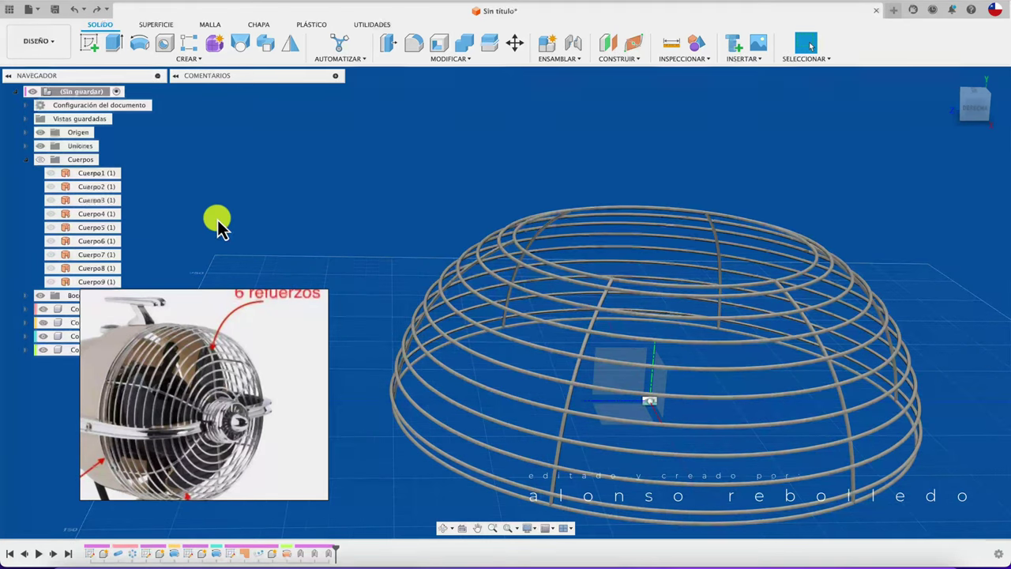
middle_click_drag(452, 253, 442, 247, "shift")
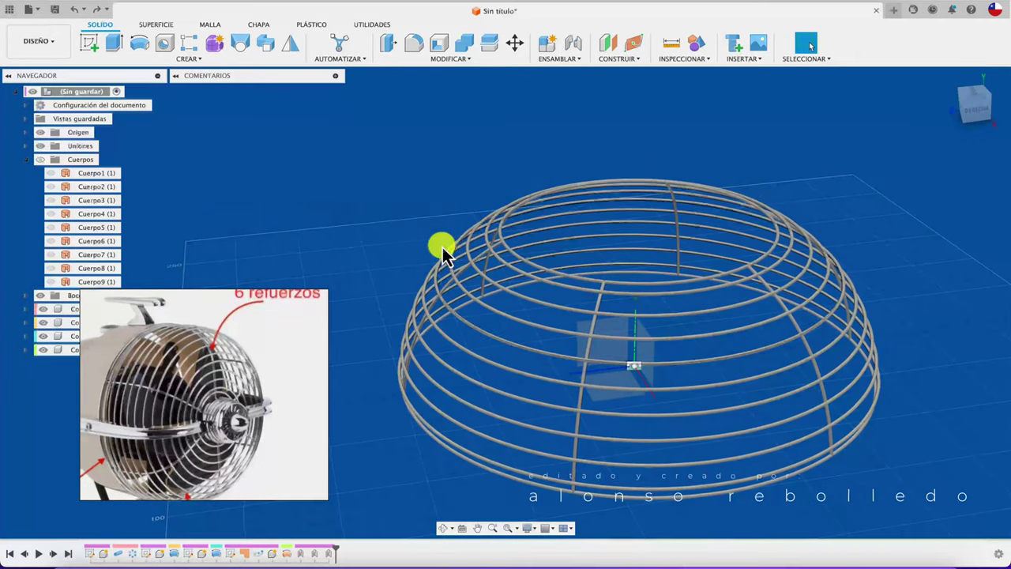